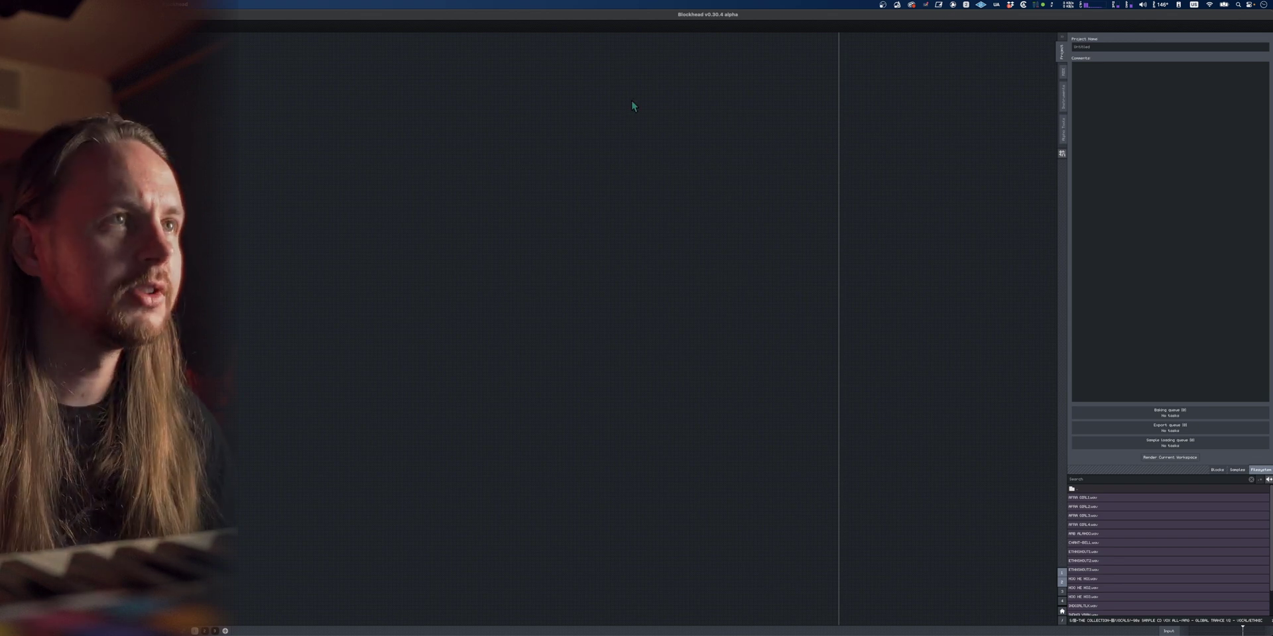
# Add a new track and place a synth block in its lane
pyautogui.press('super+t')
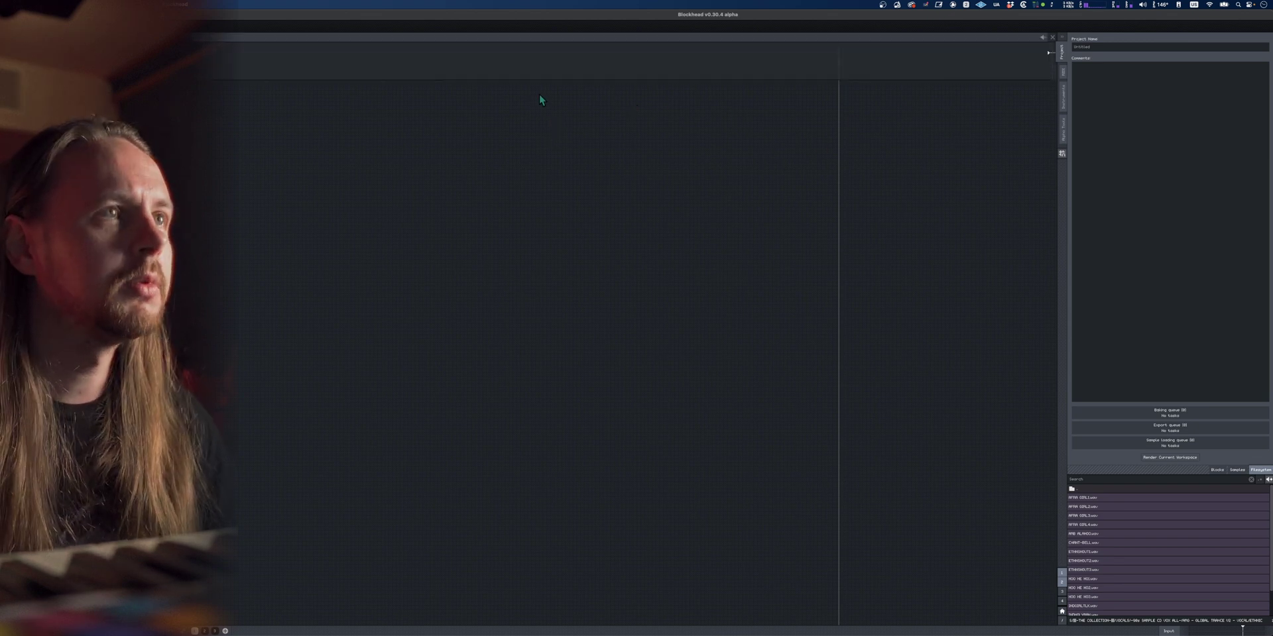
pyautogui.rightClick(509, 58)
pyautogui.moveTo(533, 74)
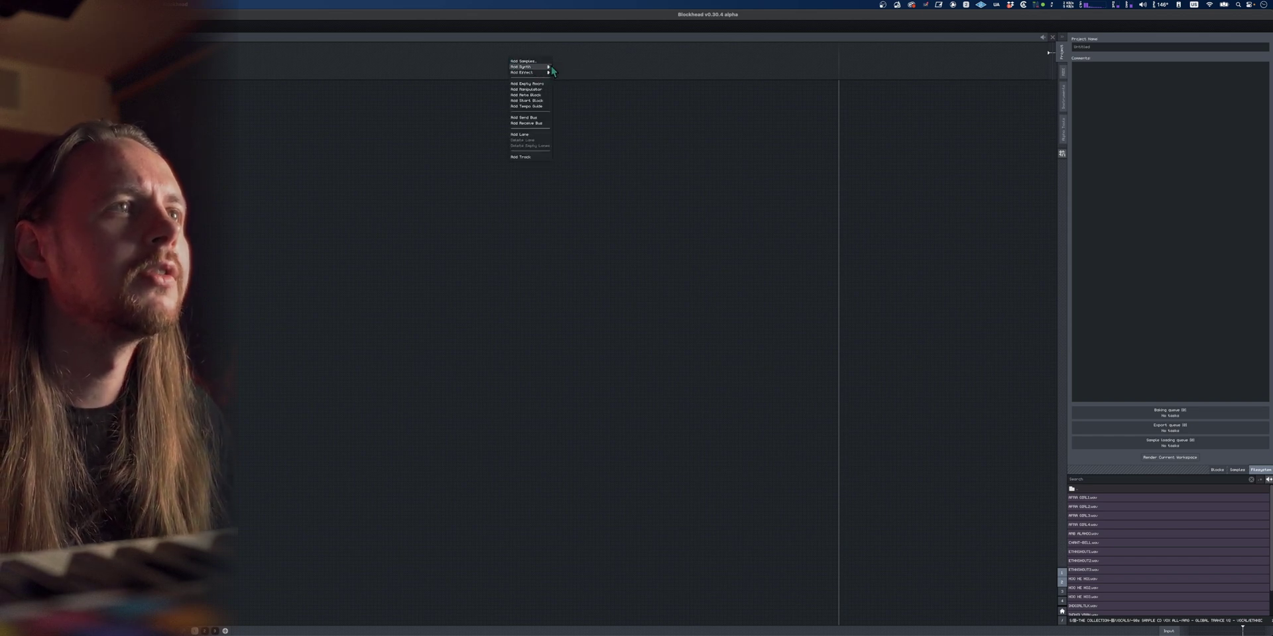
pyautogui.click(557, 68)
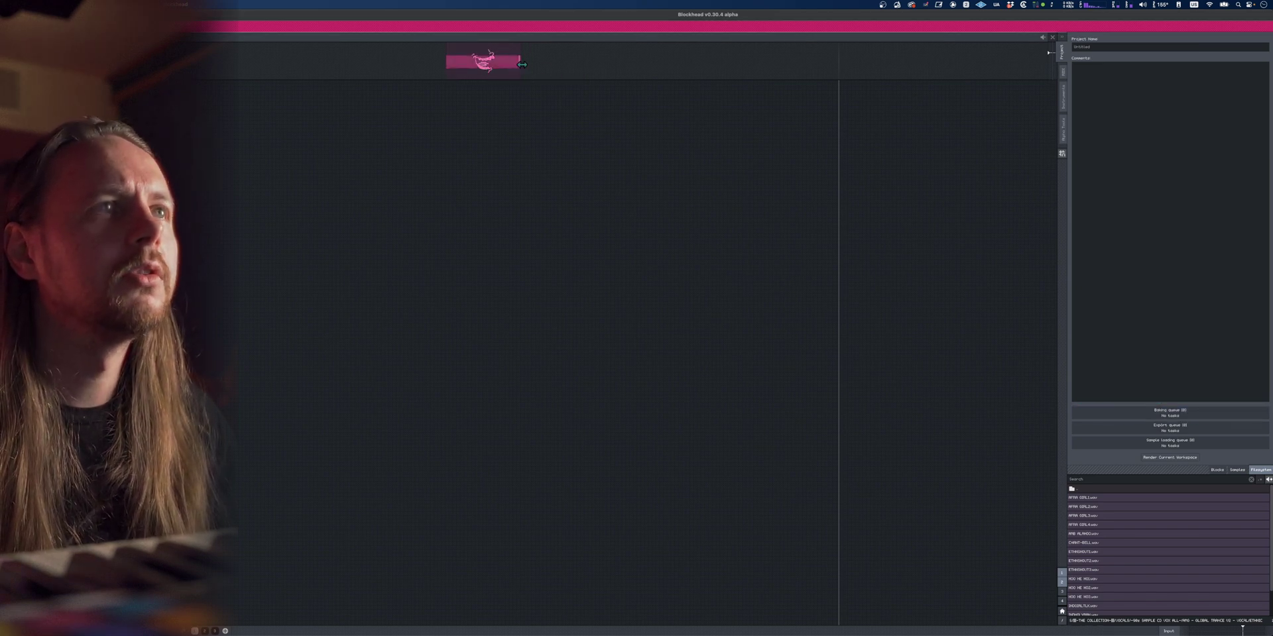
# Position the playhead just before the synth block and adjust the block's length from its end edge
pyautogui.click(433, 58)
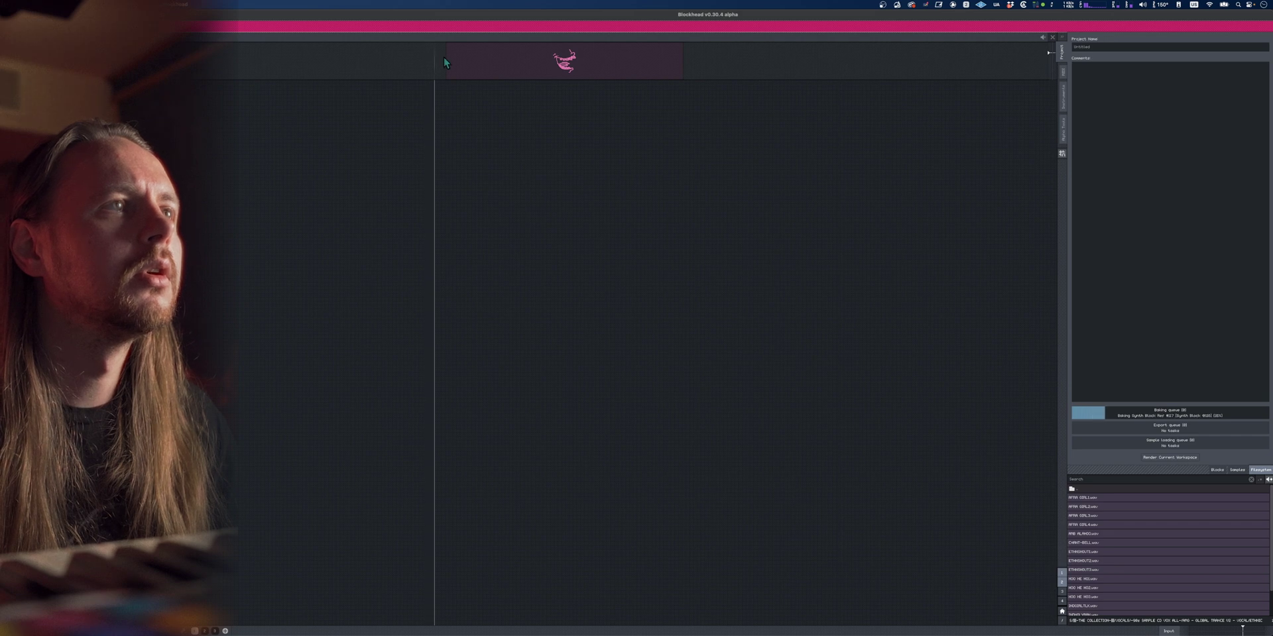
pyautogui.click(836, 65)
pyautogui.moveTo(1002, 68); pyautogui.dragTo(459, 67)
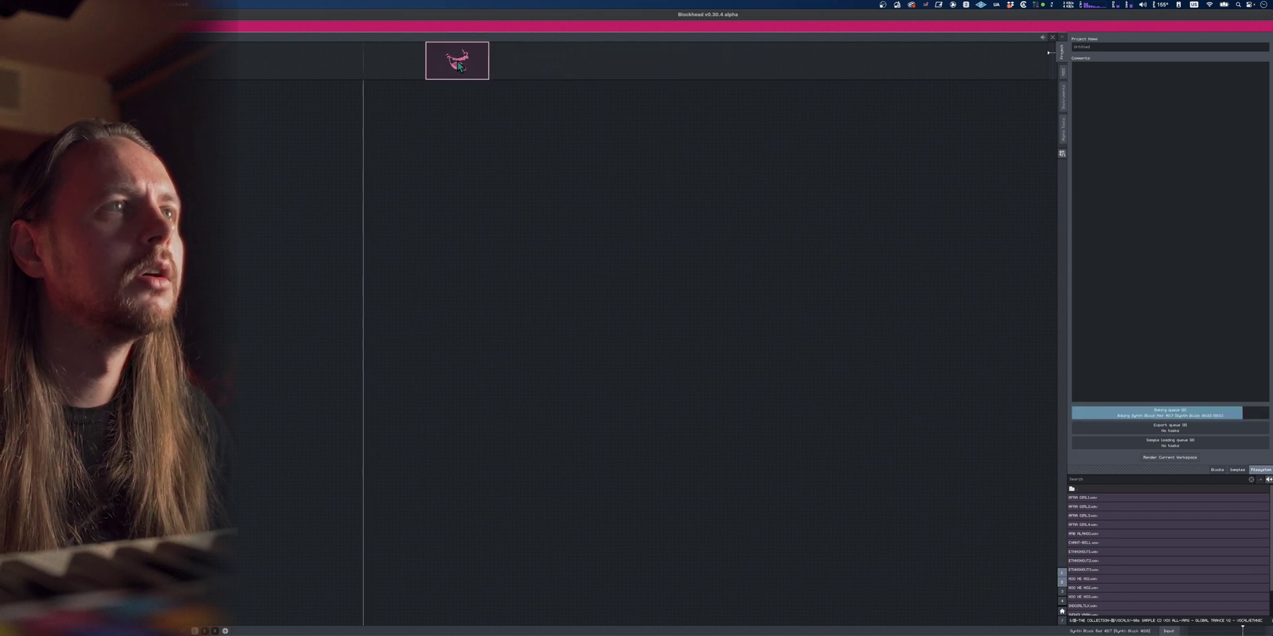
pyautogui.scroll(5, 459, 67)
pyautogui.moveTo(633, 68); pyautogui.dragTo(471, 66)
pyautogui.scroll(2, 257, 58)
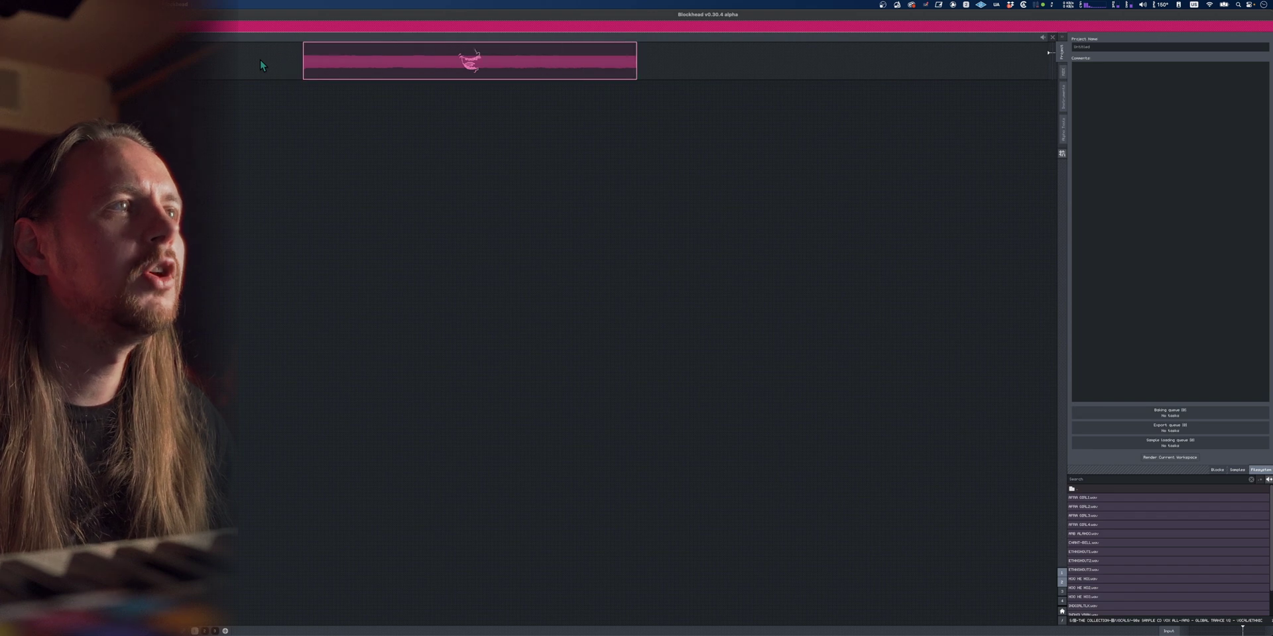
pyautogui.scroll(1, 259, 61)
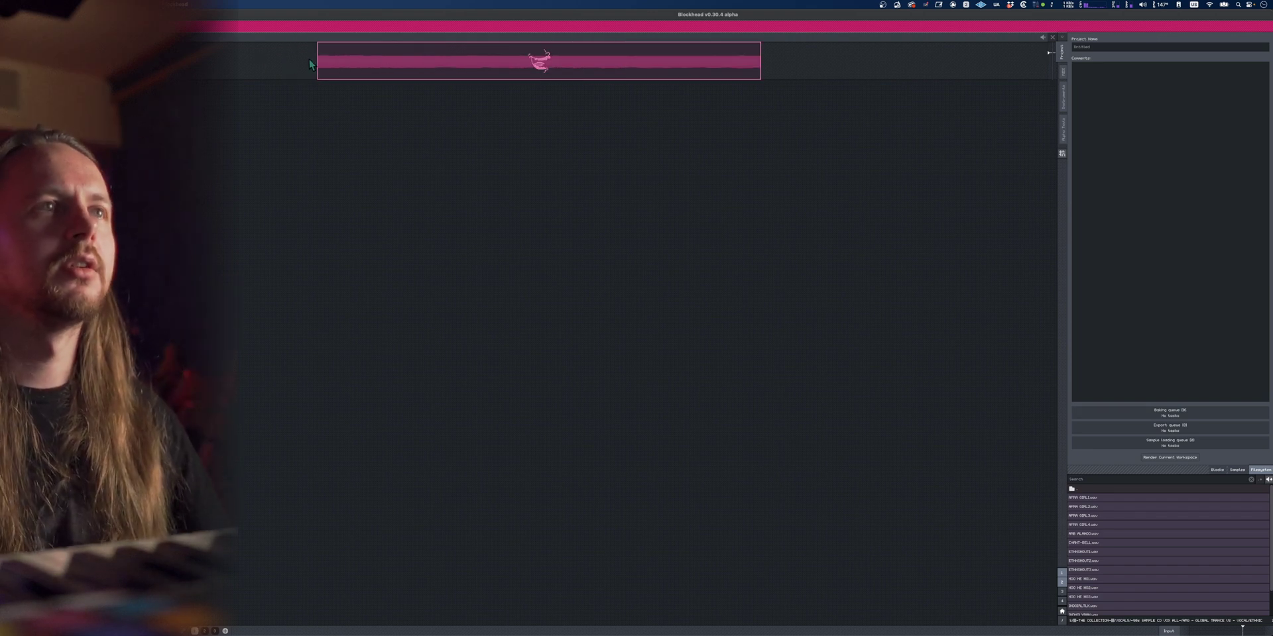
pyautogui.scroll(-10, 309, 58)
pyautogui.scroll(3, 319, 72)
pyautogui.scroll(-4, 319, 73)
pyautogui.scroll(2, 319, 74)
pyautogui.scroll(-4, 319, 76)
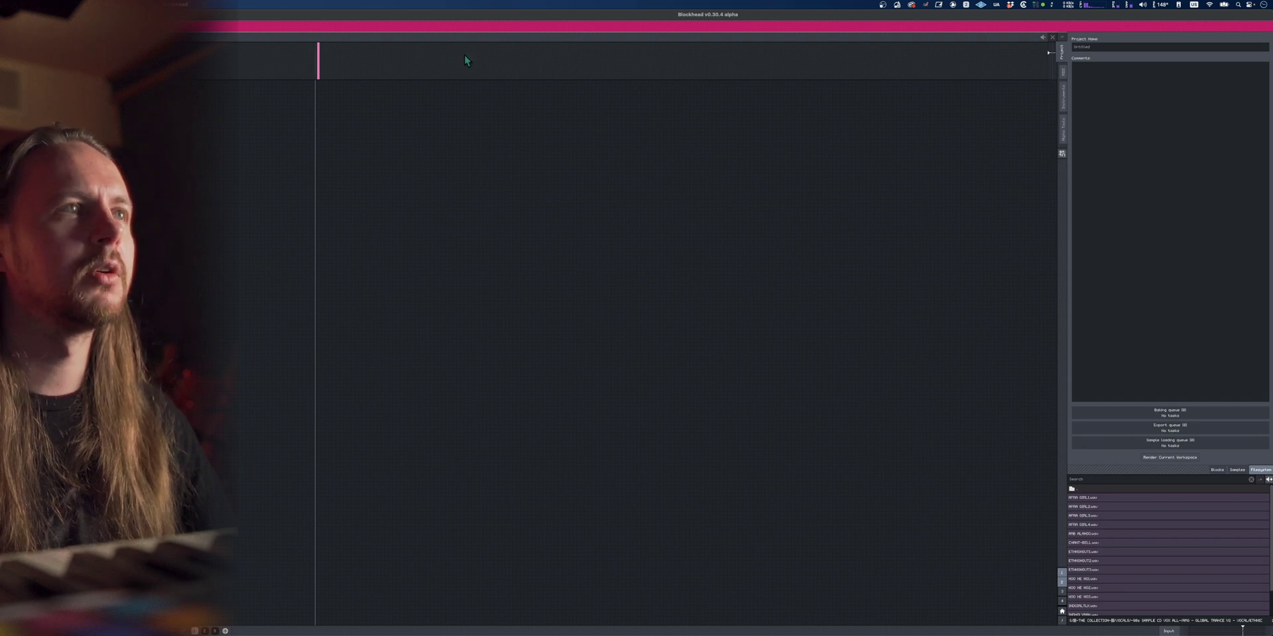
pyautogui.scroll(5, 325, 86)
pyautogui.scroll(-4, 213, 86)
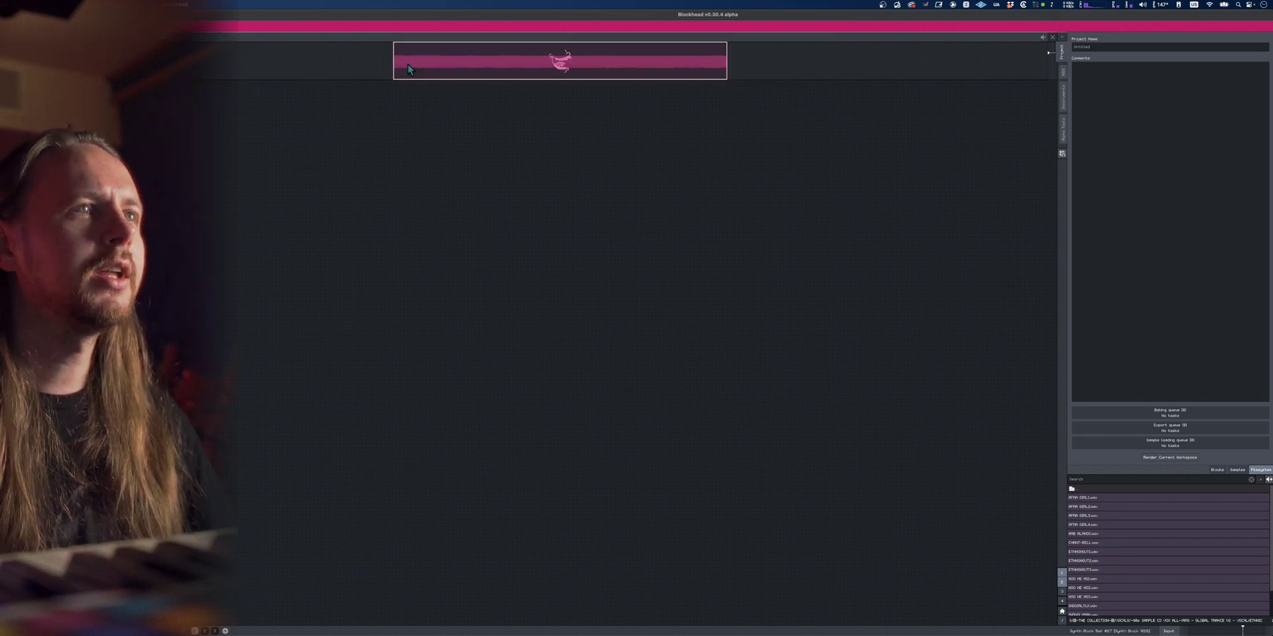
pyautogui.scroll(-1, 596, 74)
pyautogui.scroll(-2, 477, 70)
pyautogui.scroll(-2, 391, 72)
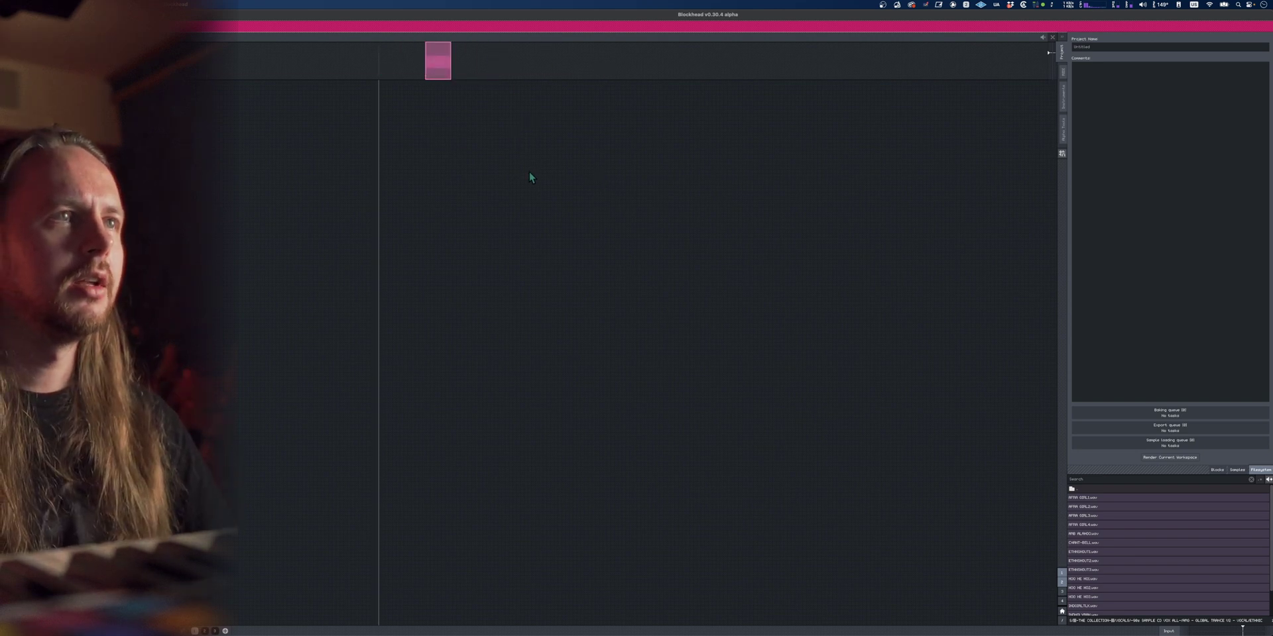
# Add four empty tracks below the first track and undo the last two additions
pyautogui.press('super+t')
pyautogui.press('super+t')
pyautogui.press('super+t')
pyautogui.press('super+t')
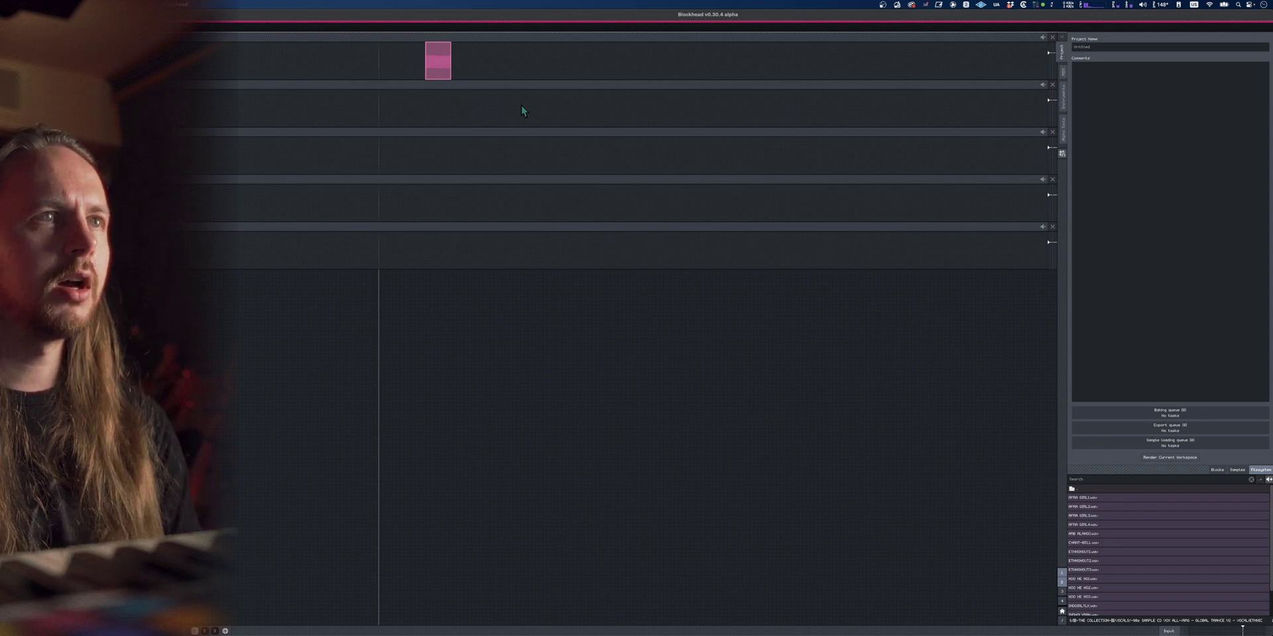
pyautogui.press('super+z')
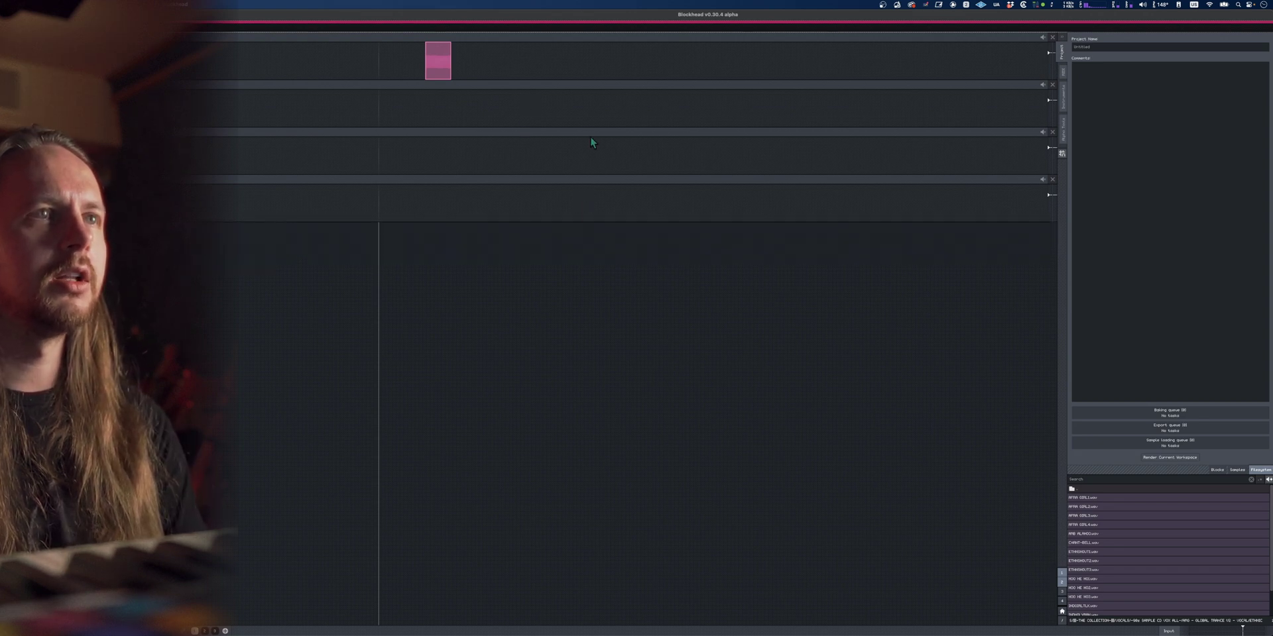
pyautogui.press('super+z')
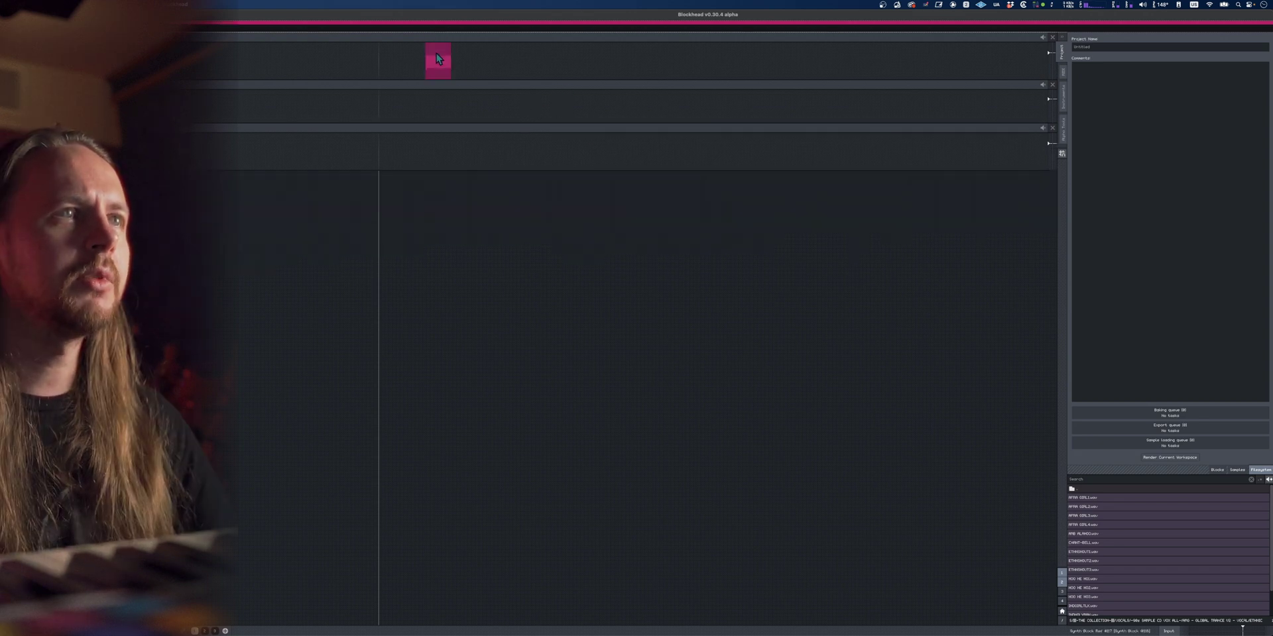
# Place two copies of the synth block at roughly even spacing on the first track
pyautogui.moveTo(435, 62); pyautogui.dragTo(462, 68)
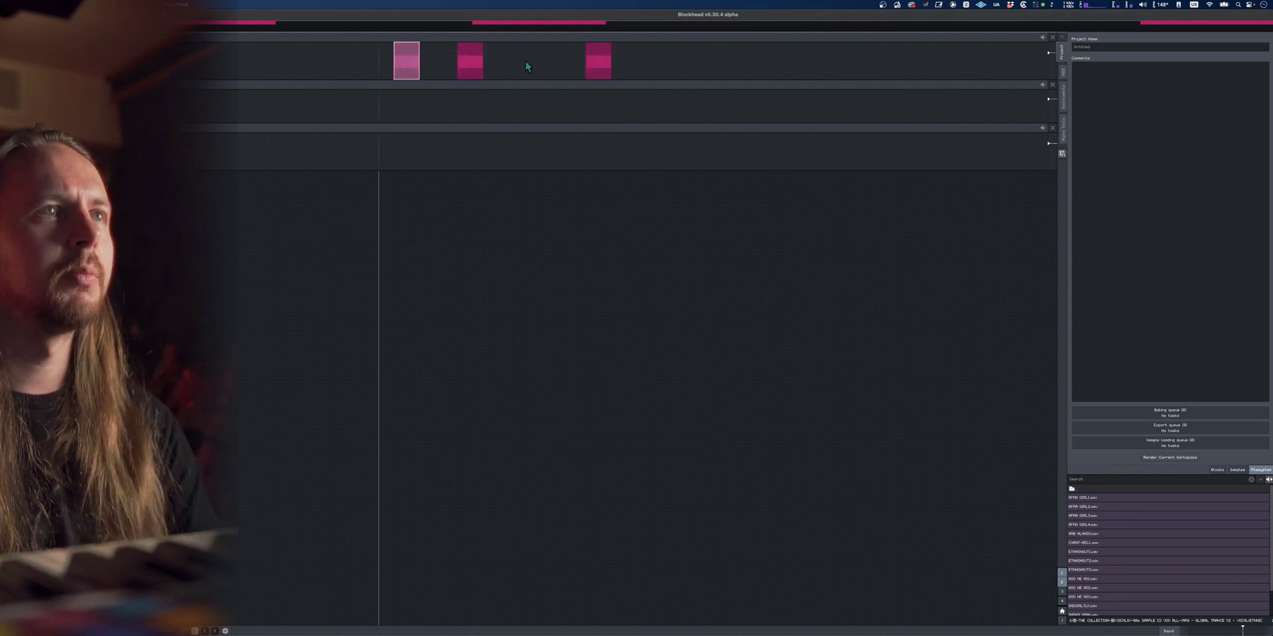
pyautogui.moveTo(597, 61); pyautogui.dragTo(532, 64)
pyautogui.scroll(4, 458, 68)
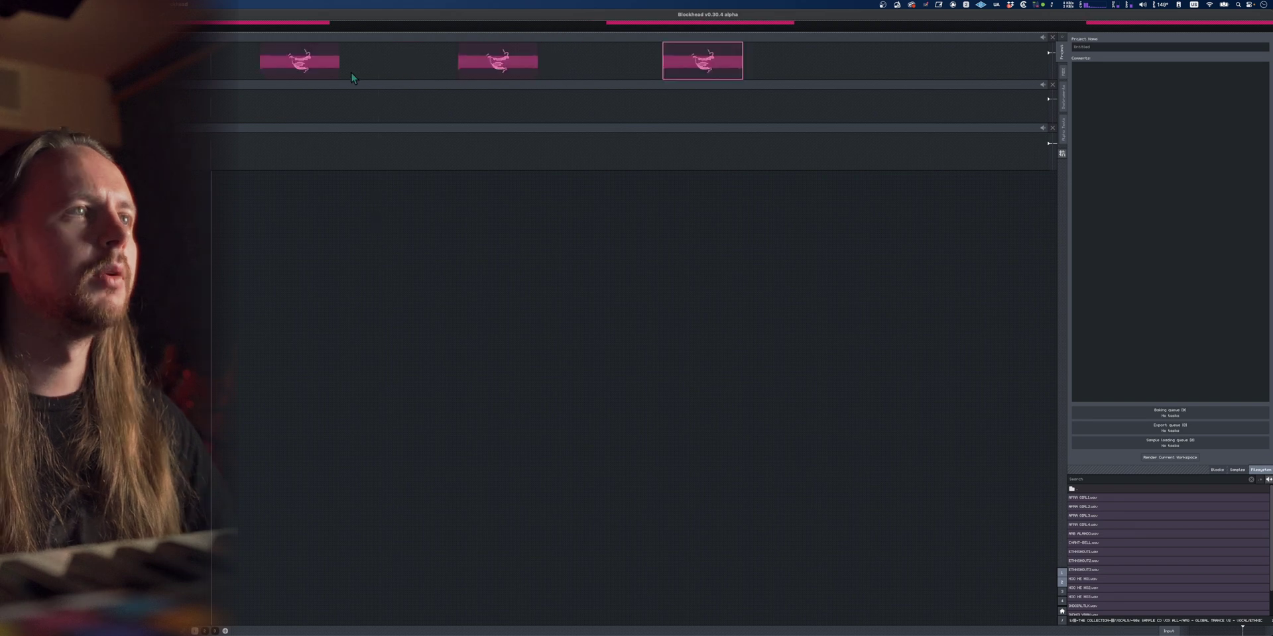
# Set the playhead inside the synth block and enlarge the block's height for editing its parameters
pyautogui.scroll(2, 314, 71)
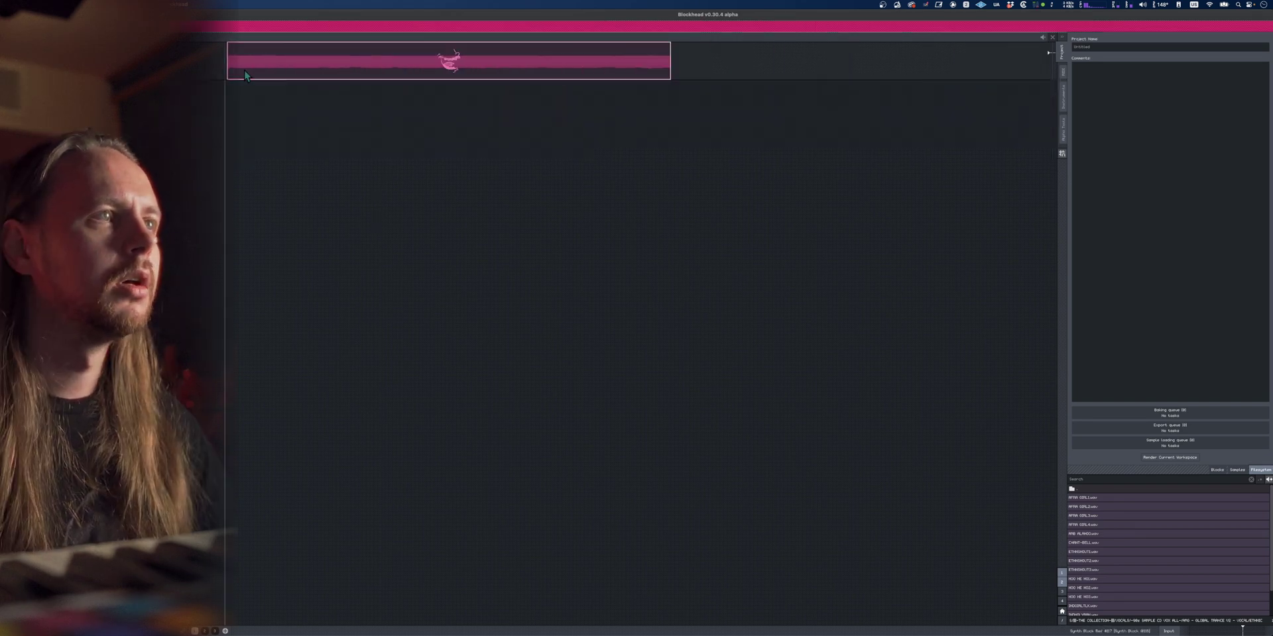
pyautogui.scroll(3, 244, 70)
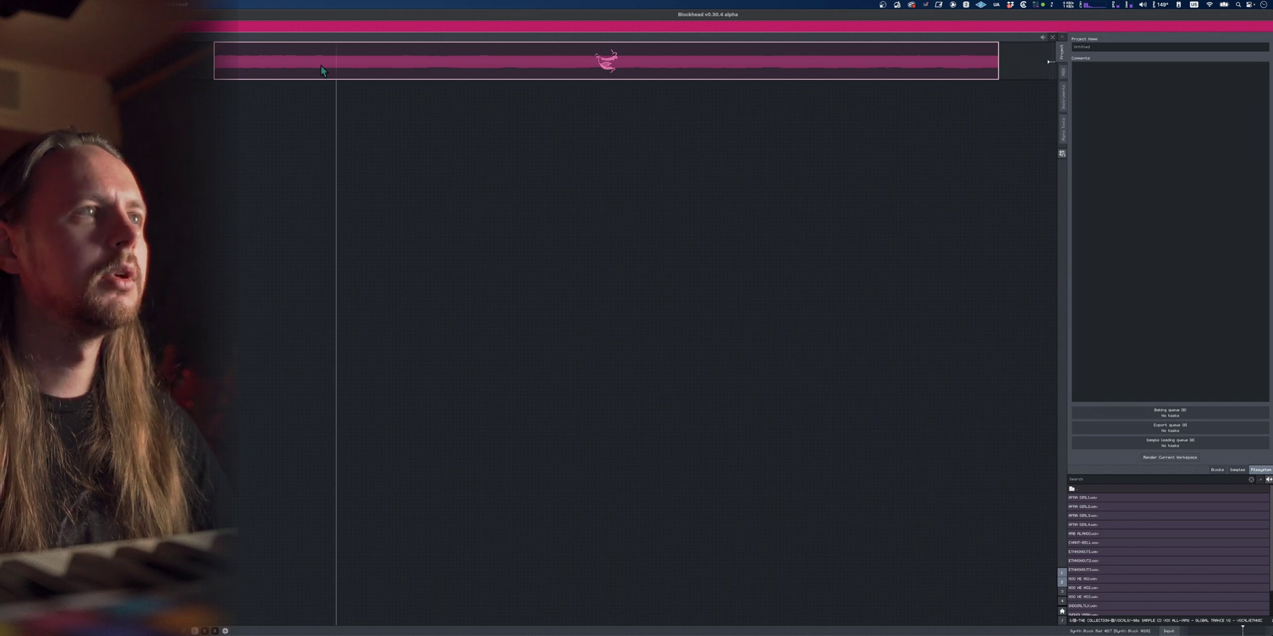
pyautogui.click(261, 62)
pyautogui.scroll(2, 245, 108)
pyautogui.scroll(-4, 246, 108)
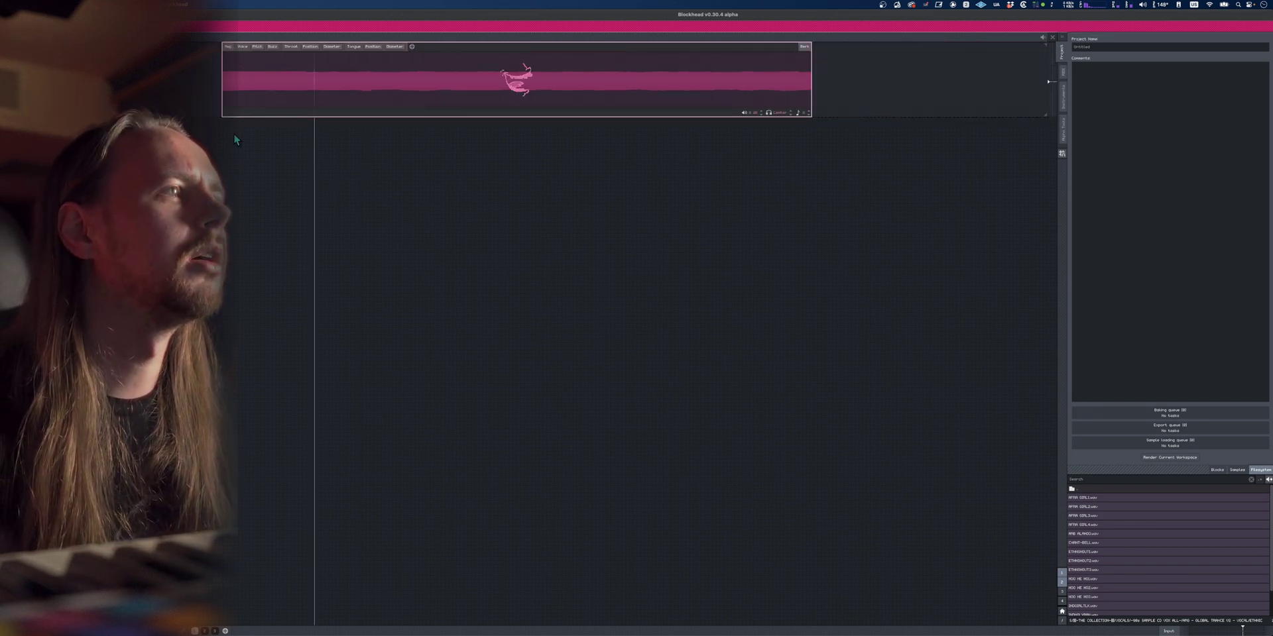
pyautogui.moveTo(222, 118); pyautogui.dragTo(227, 336)
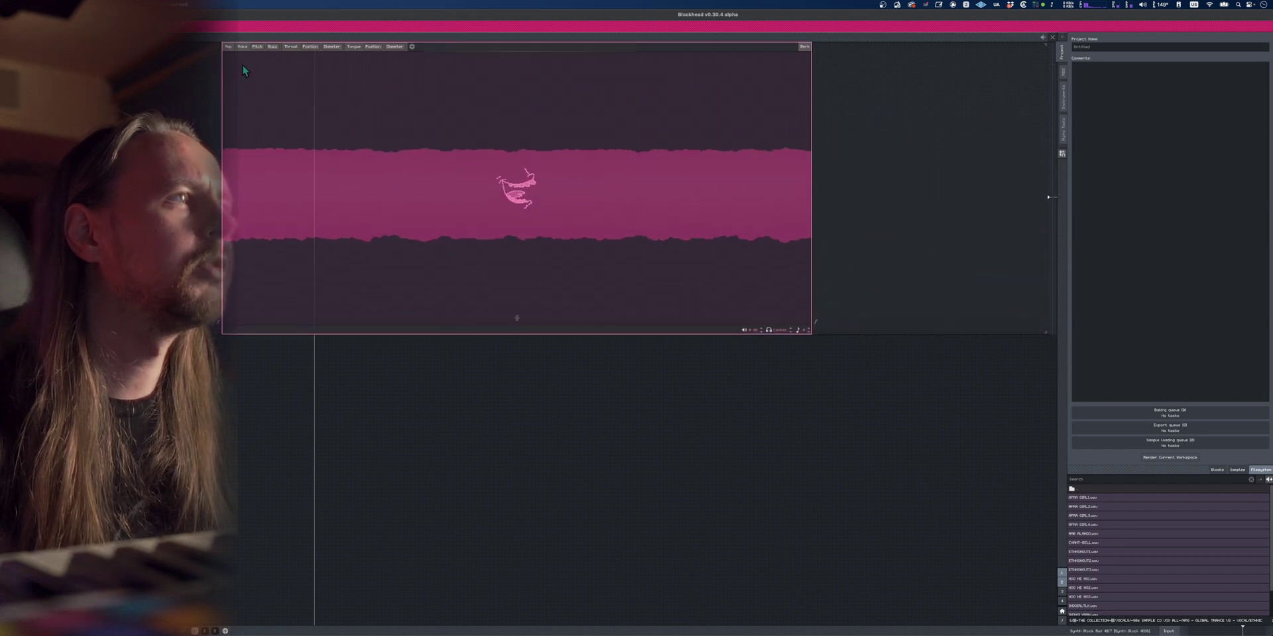
# Draw a gain envelope on the synth block that falls in two segments from its start to near silence
pyautogui.click(271, 48)
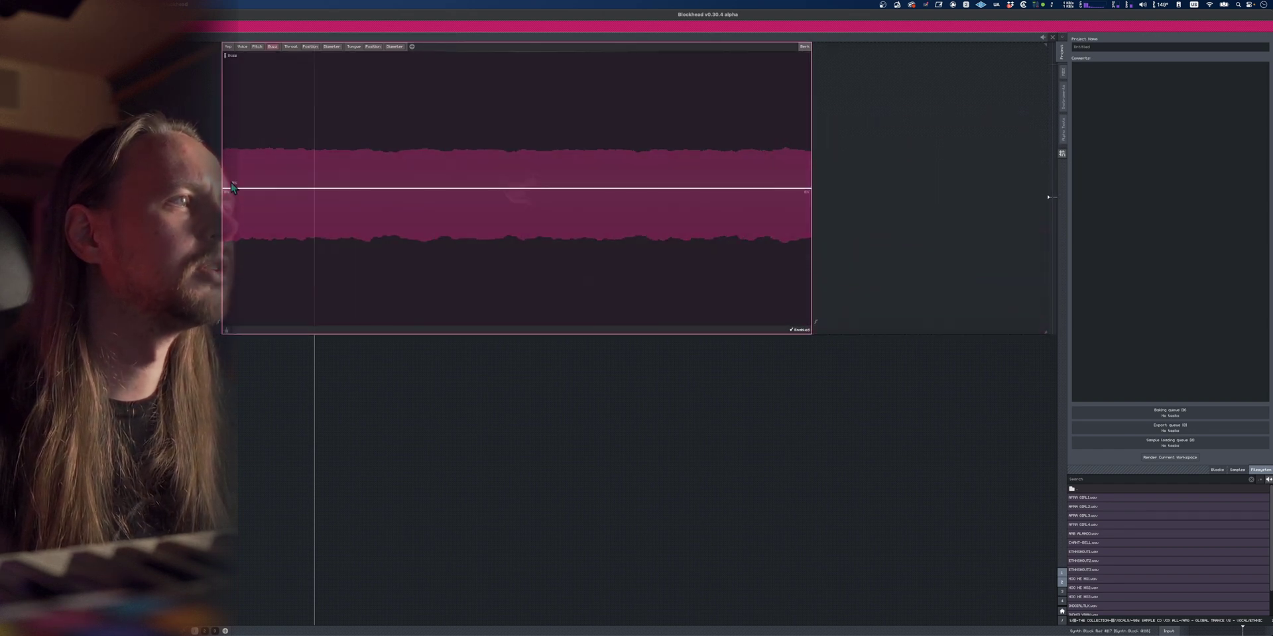
pyautogui.moveTo(284, 189); pyautogui.dragTo(301, 206)
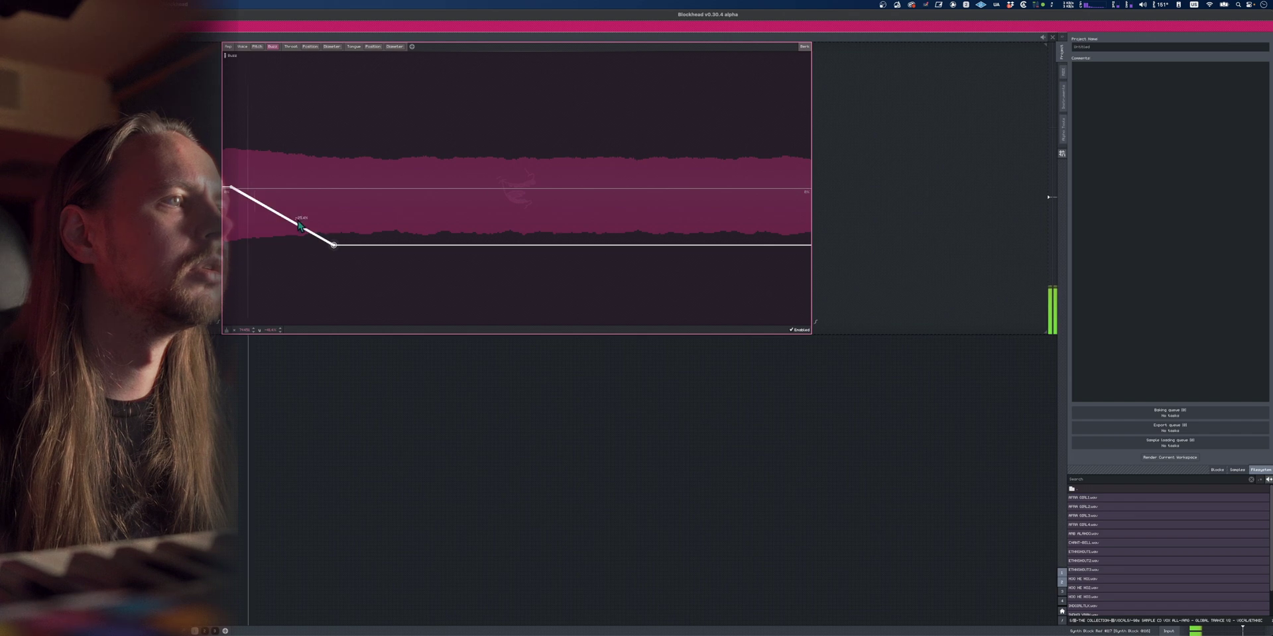
pyautogui.moveTo(333, 244); pyautogui.dragTo(327, 265)
pyautogui.moveTo(420, 265); pyautogui.dragTo(435, 337)
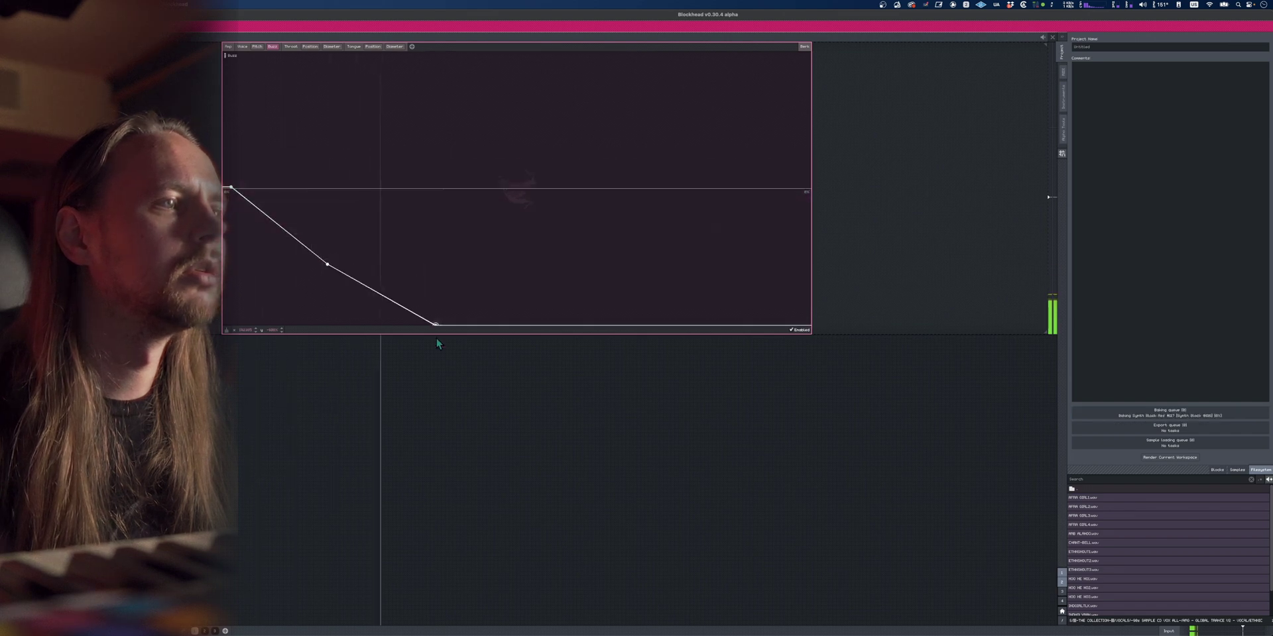
pyautogui.moveTo(436, 325); pyautogui.dragTo(432, 315)
# Reshape the gain envelope to start near silence, rise to a high early peak and fade into a silent tail
pyautogui.moveTo(232, 189); pyautogui.dragTo(245, 311)
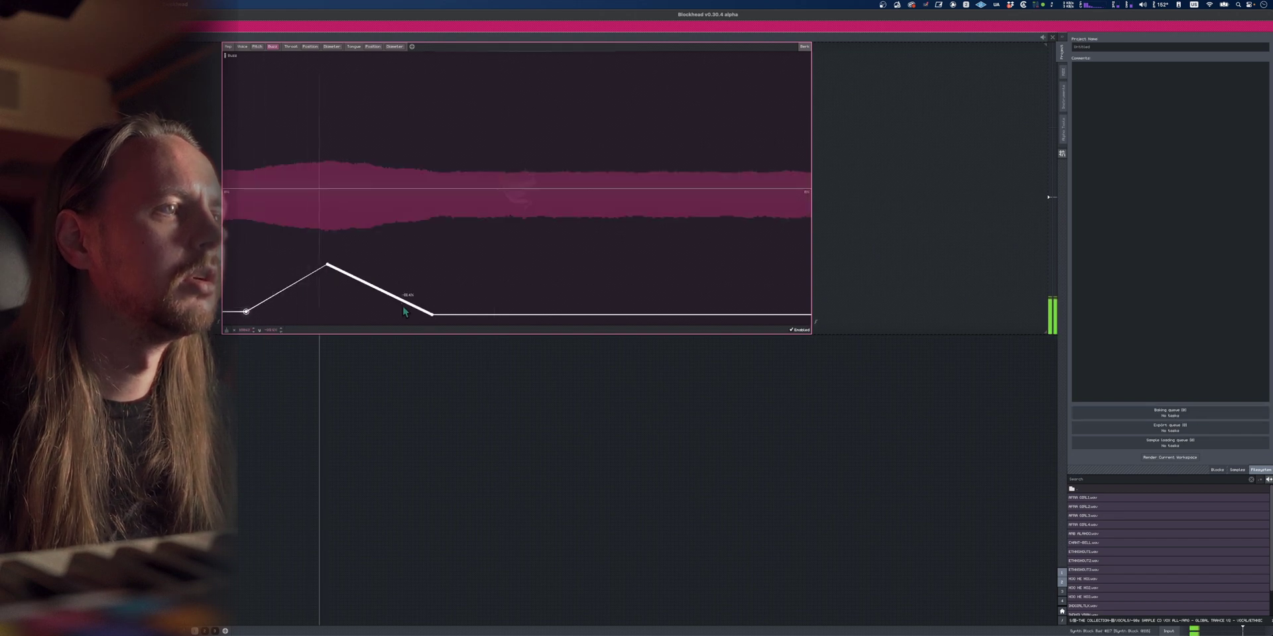
pyautogui.moveTo(431, 316); pyautogui.dragTo(464, 328)
pyautogui.click(581, 326)
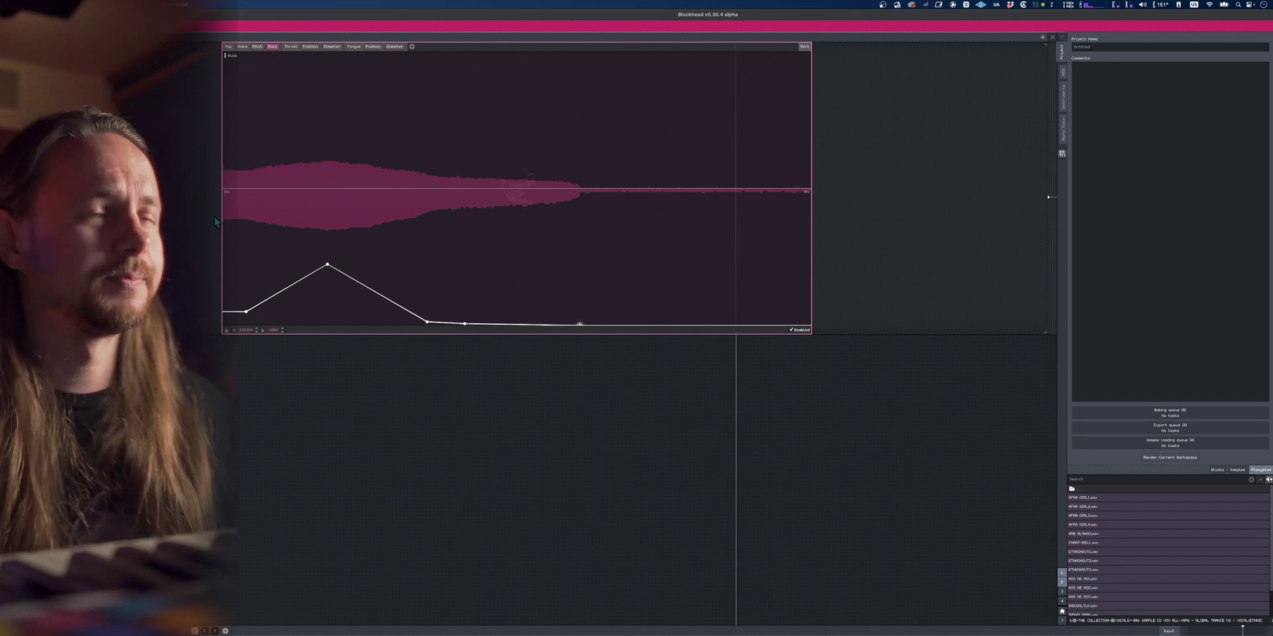
pyautogui.moveTo(245, 312); pyautogui.dragTo(228, 322)
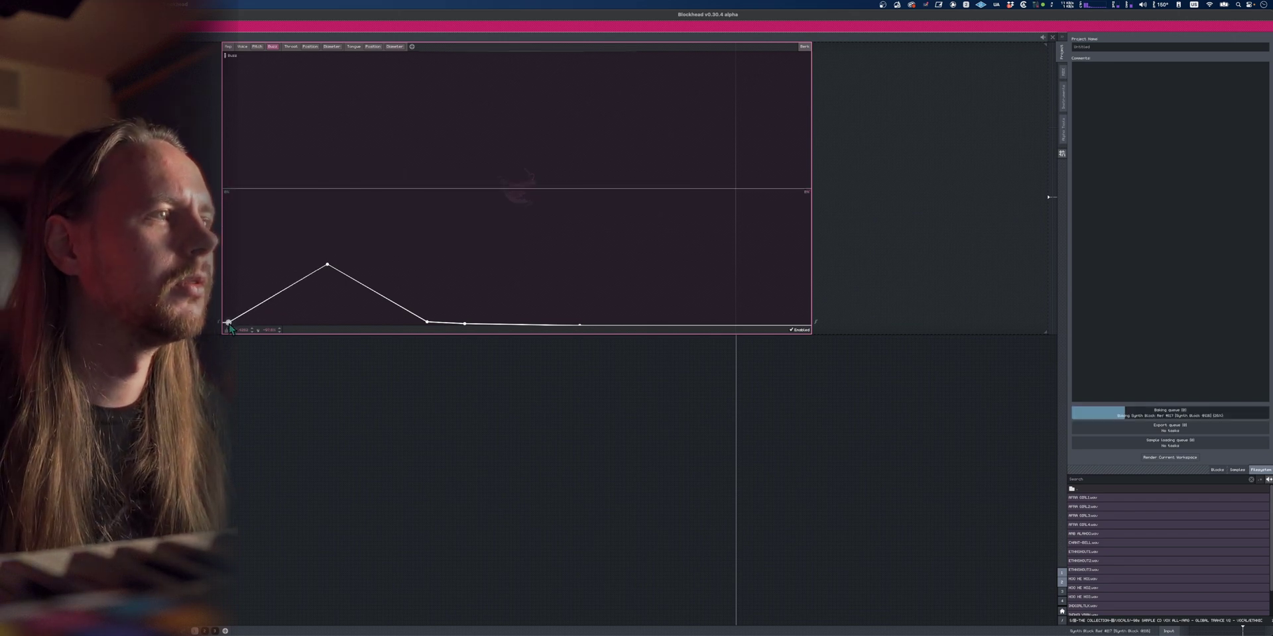
pyautogui.moveTo(327, 265); pyautogui.dragTo(251, 157)
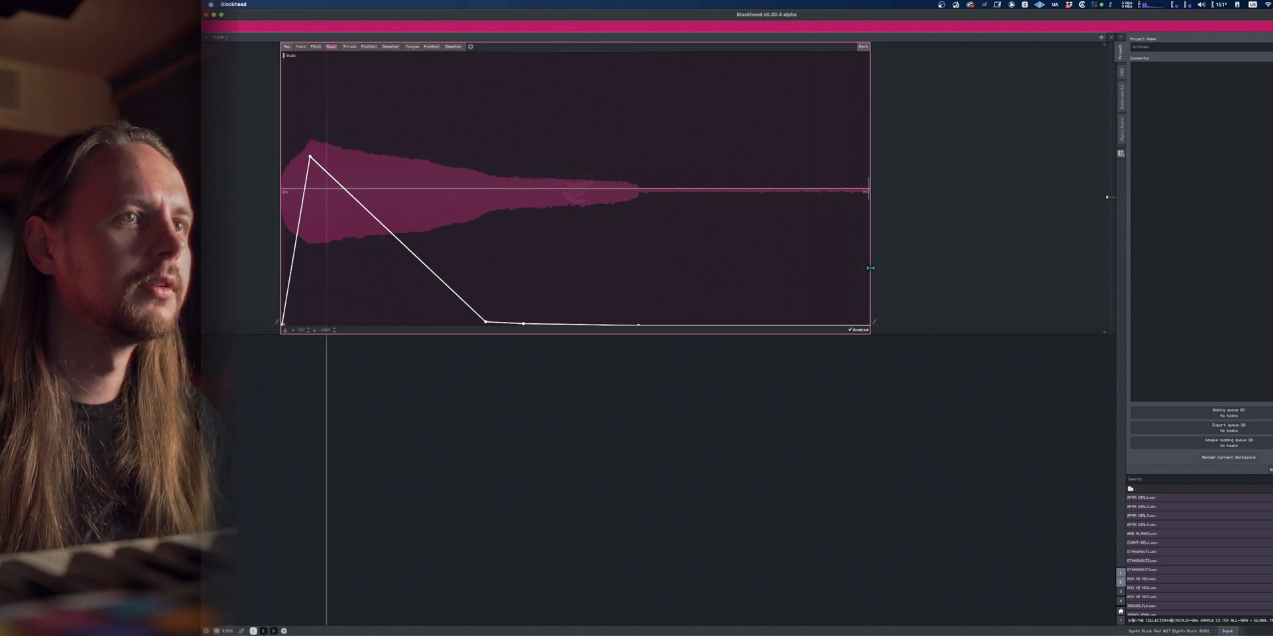
# Shorten the synth block from its end and move its gain peak slightly later and lower
pyautogui.moveTo(868, 268); pyautogui.dragTo(517, 279)
pyautogui.scroll(5, 373, 252)
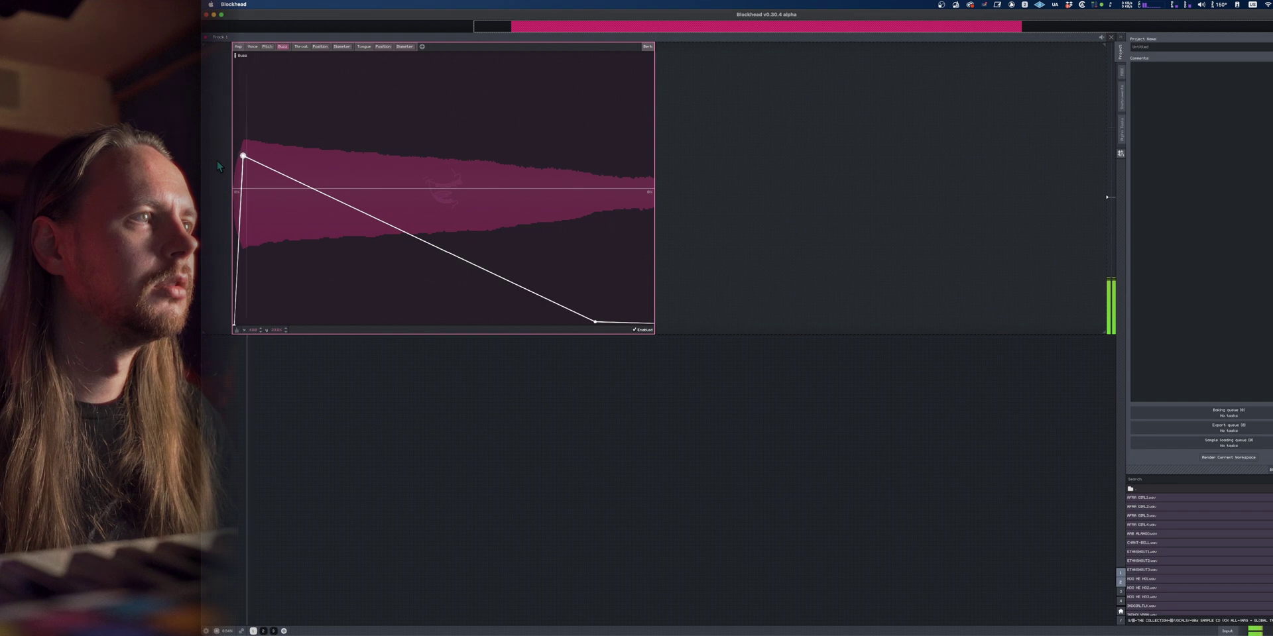
pyautogui.moveTo(243, 156); pyautogui.dragTo(259, 175)
# Draw a two-point Throat Diameter curve falling from just below the closed line, and audition the block
pyautogui.click(321, 46)
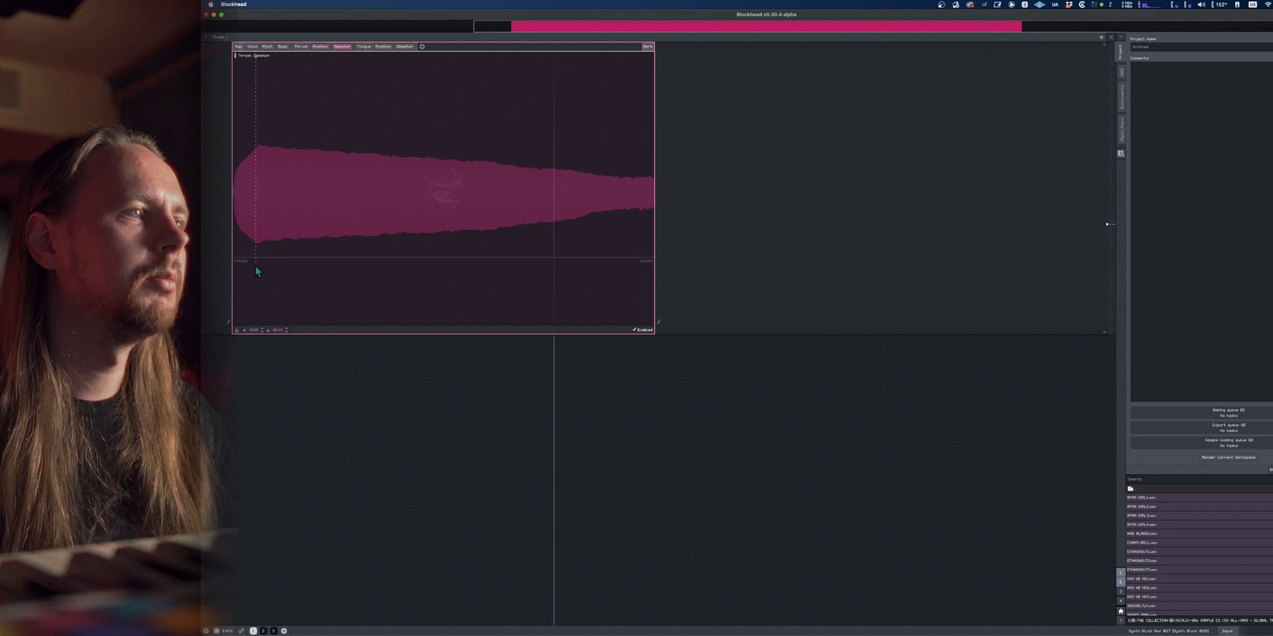
pyautogui.click(244, 265)
pyautogui.moveTo(325, 269); pyautogui.dragTo(411, 322)
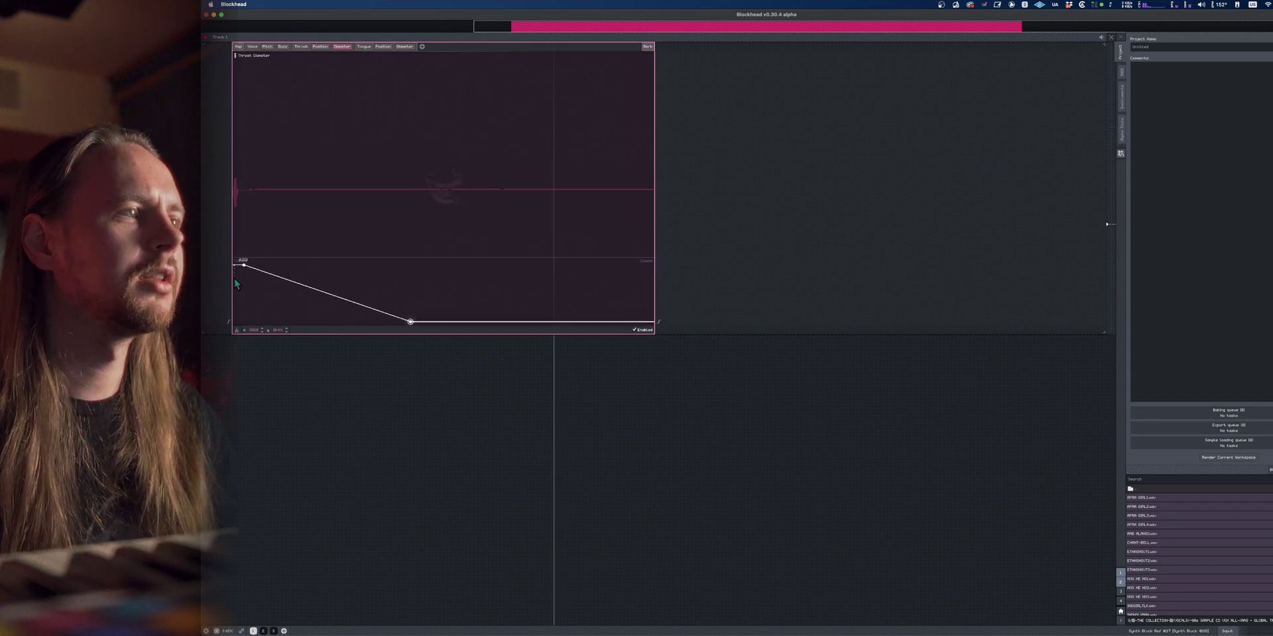
pyautogui.press('space')
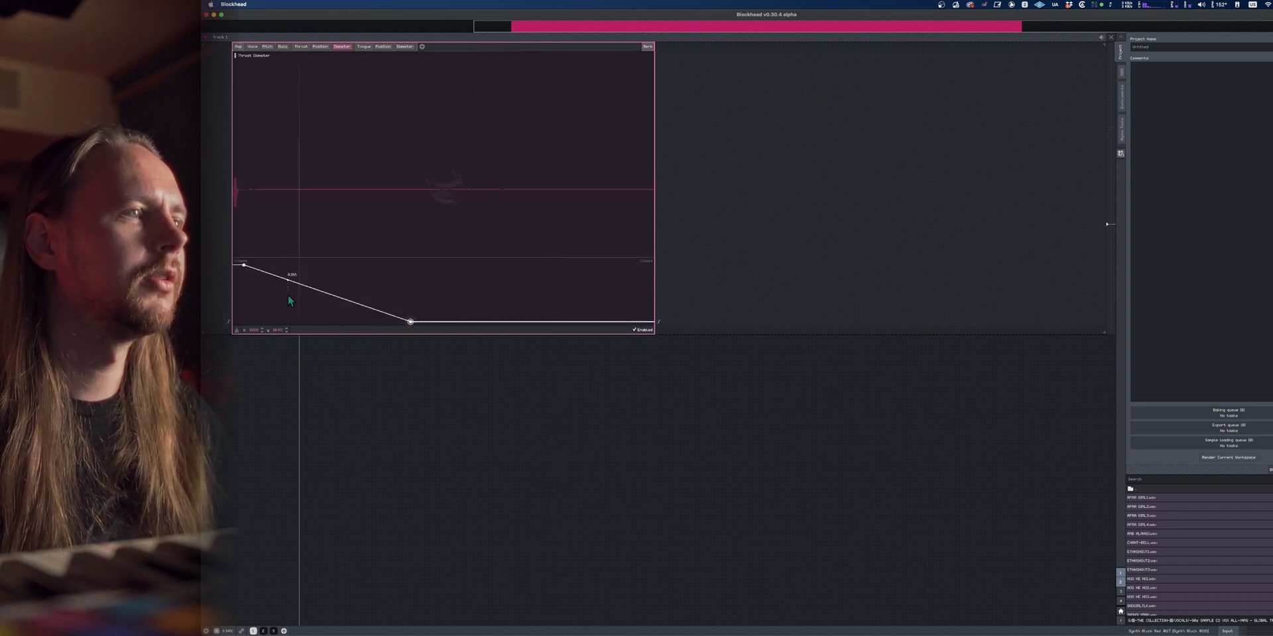
# Reshape the Throat Diameter curve to stay near closed at the start, jump high mid-block, and drop back to closed at the end
pyautogui.moveTo(411, 321); pyautogui.dragTo(394, 231)
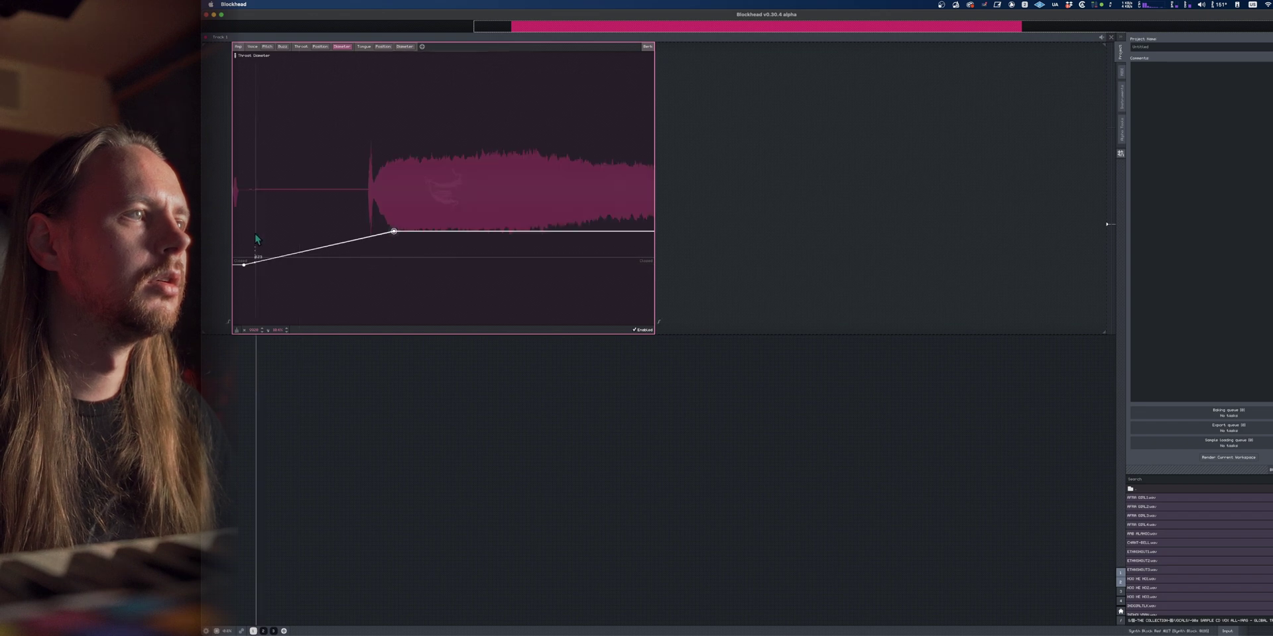
pyautogui.moveTo(244, 265); pyautogui.dragTo(238, 192)
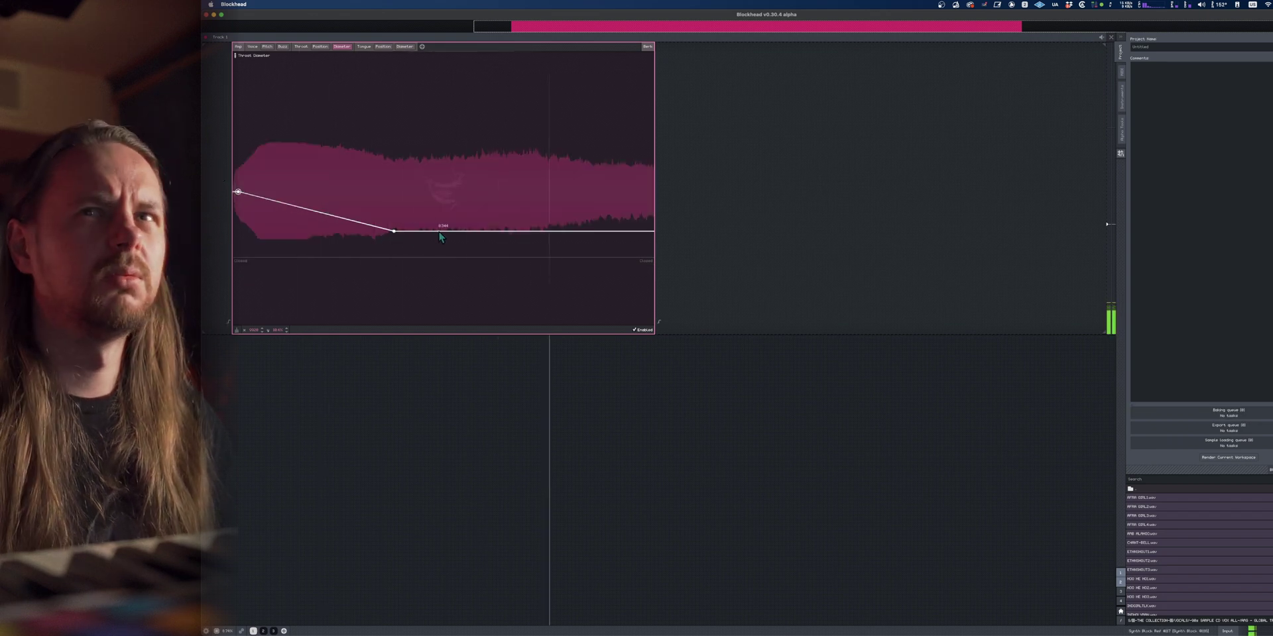
pyautogui.moveTo(591, 236); pyautogui.dragTo(594, 269)
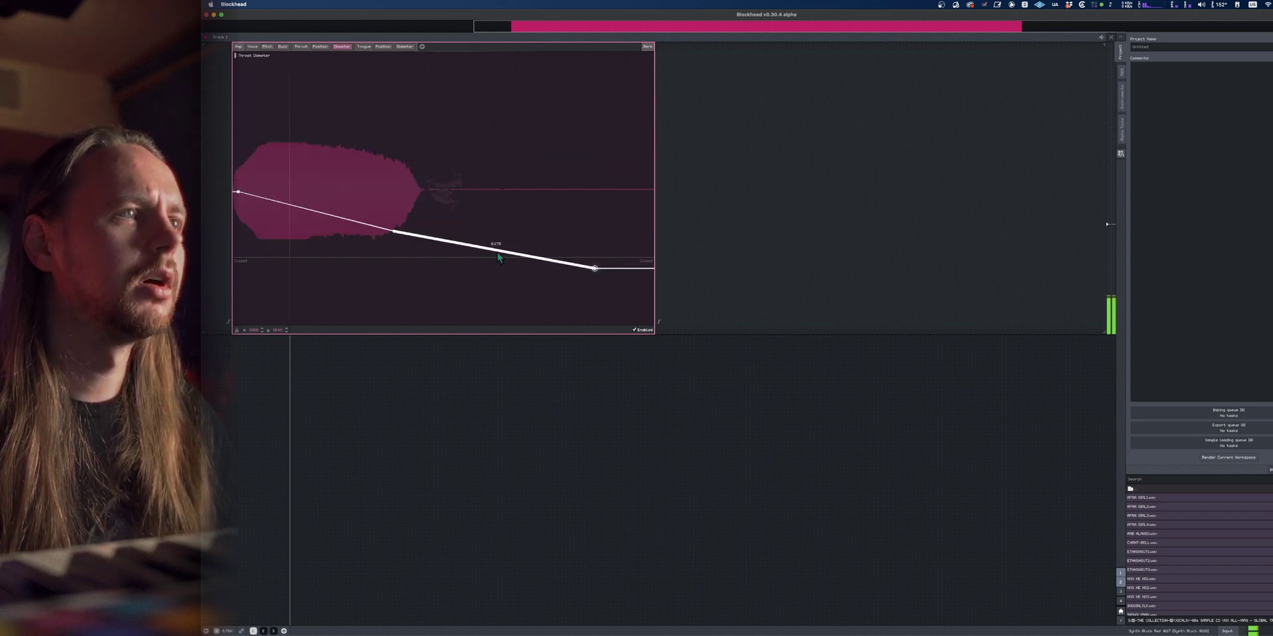
pyautogui.moveTo(516, 260); pyautogui.dragTo(521, 126)
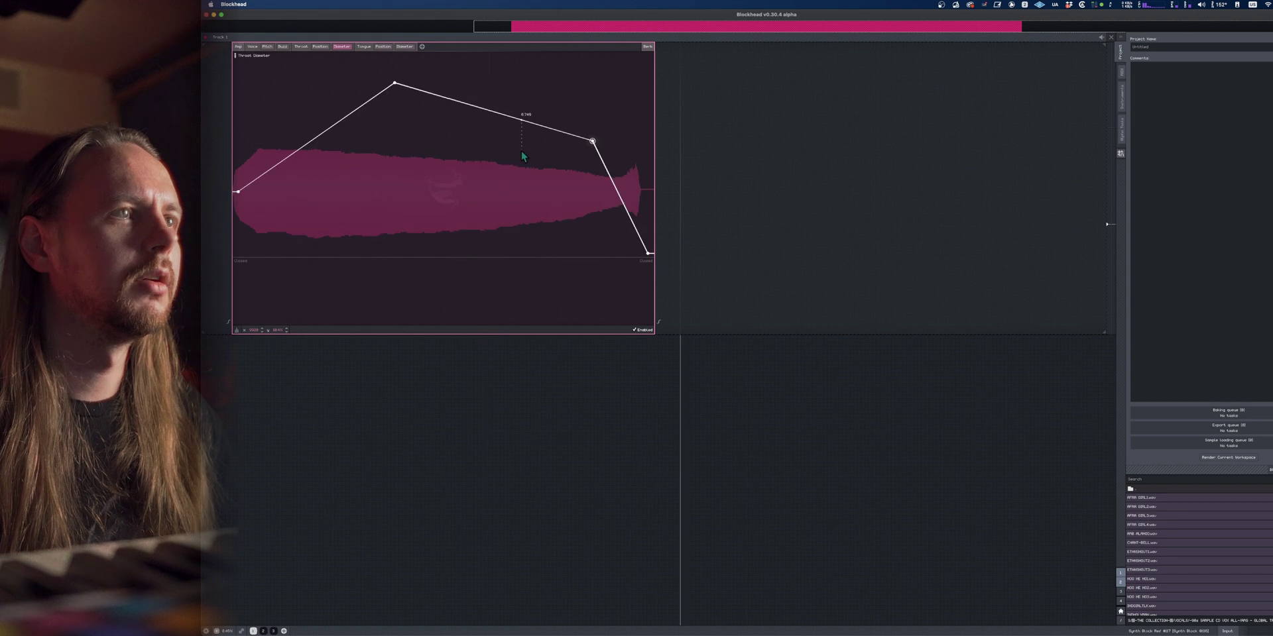
pyautogui.moveTo(238, 192); pyautogui.dragTo(235, 214)
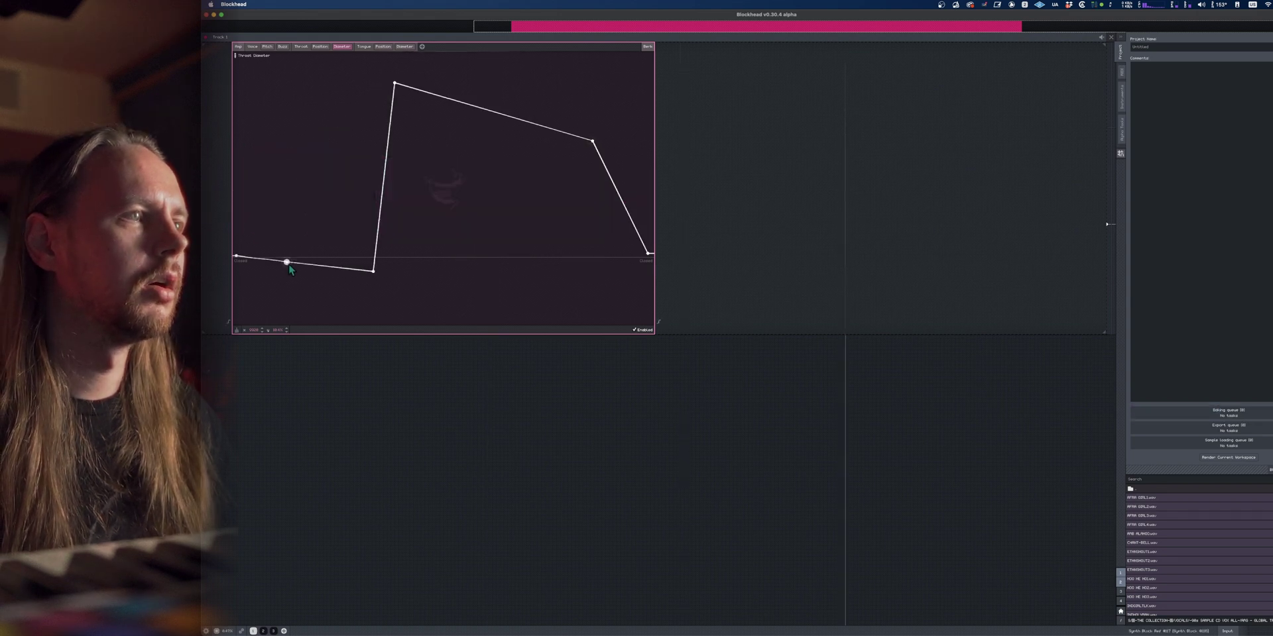
# Reshape the Throat Diameter curve into a zigzag of high peaks and dips above the closed line, and audition the block
pyautogui.moveTo(287, 262); pyautogui.dragTo(253, 105)
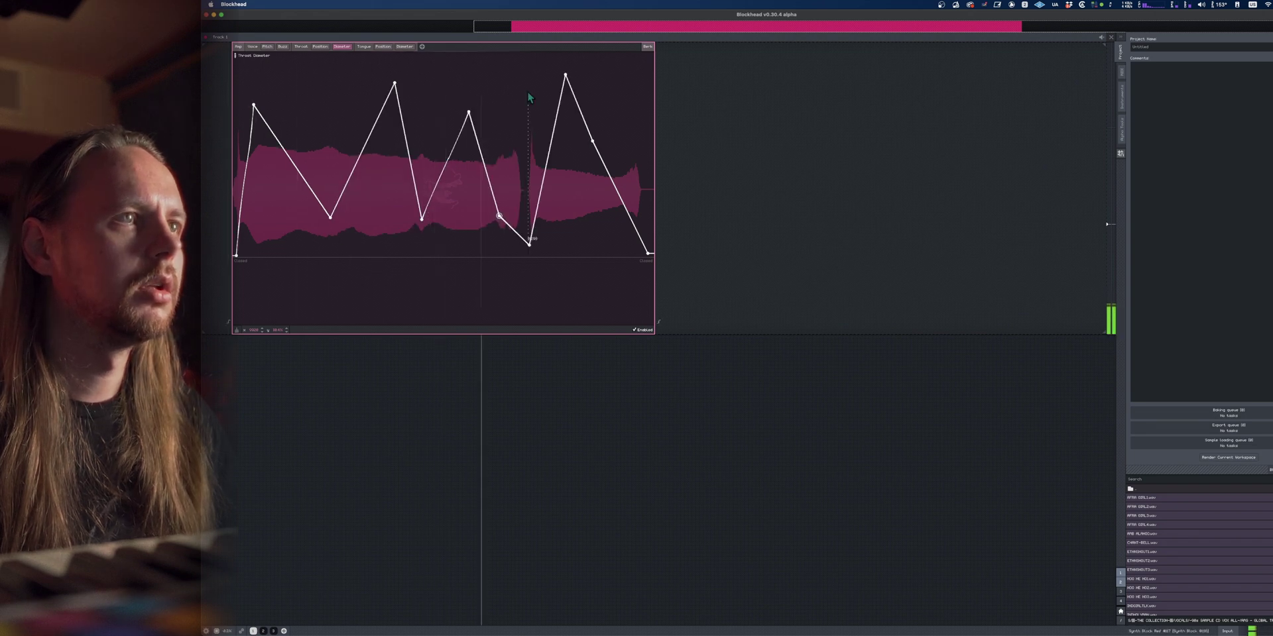
pyautogui.press('space')
pyautogui.rightClick(528, 245)
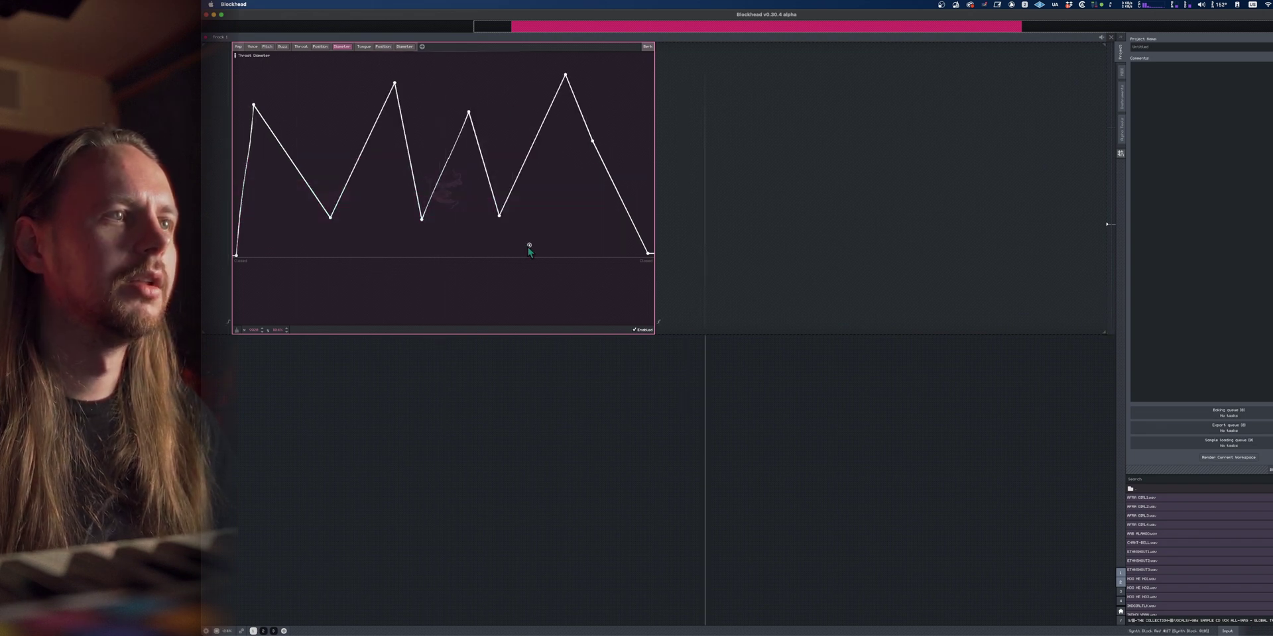
pyautogui.moveTo(605, 163); pyautogui.dragTo(635, 114)
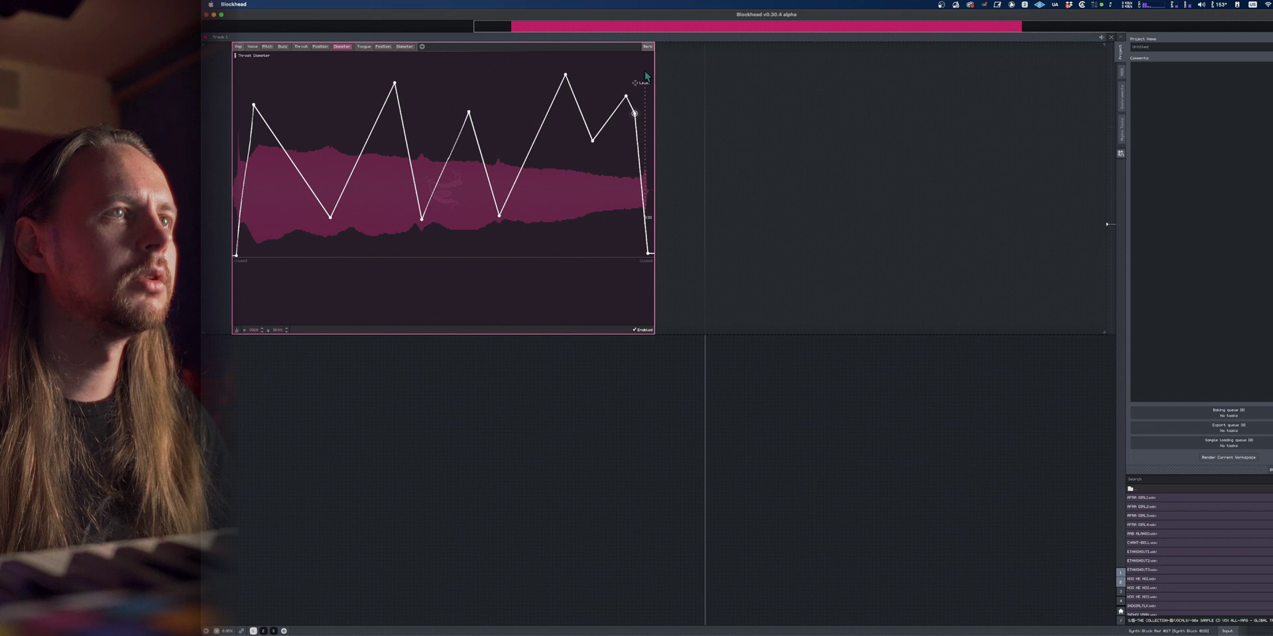
# Draw a Pitch curve falling from the block's start, and shorten the block to end just after the fall
pyautogui.click(267, 46)
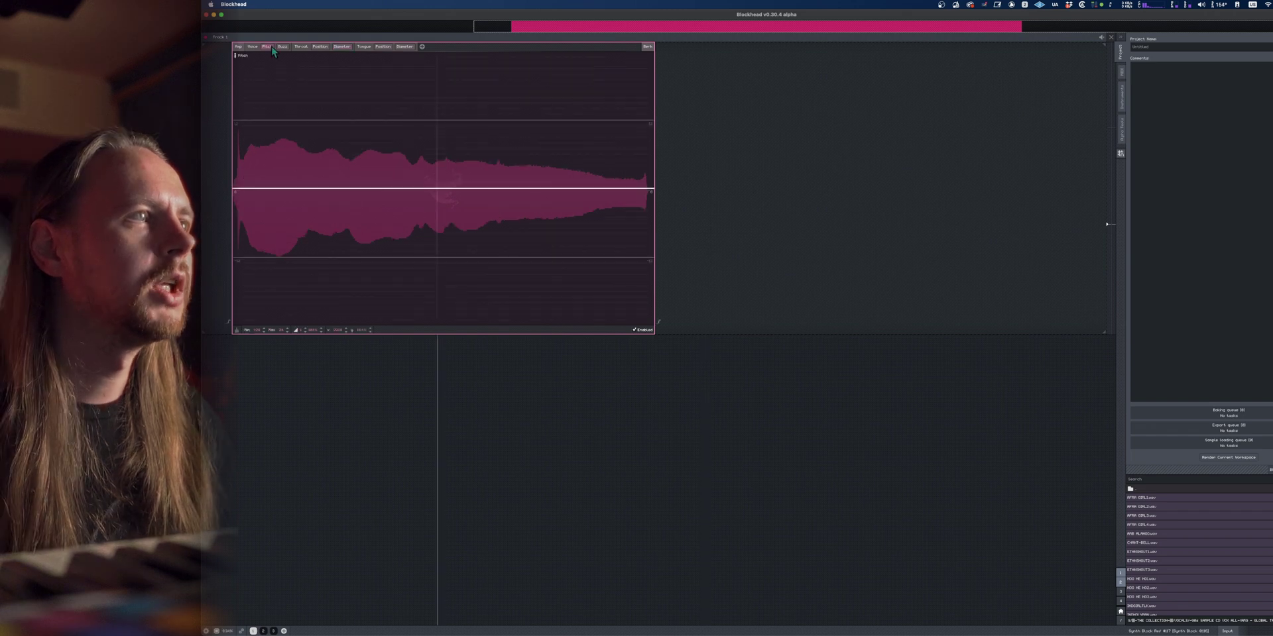
pyautogui.moveTo(257, 187); pyautogui.dragTo(307, 291)
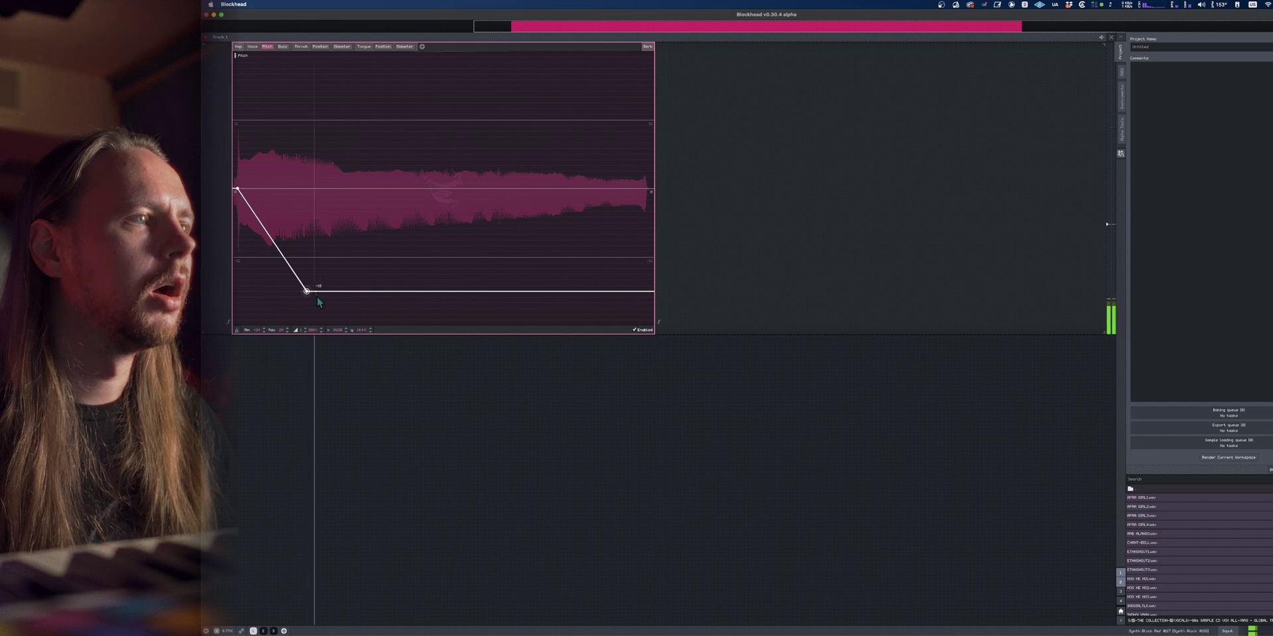
pyautogui.moveTo(655, 243); pyautogui.dragTo(322, 247)
pyautogui.scroll(5, 285, 257)
pyautogui.hscroll(-4, 332, 252)
pyautogui.scroll(4, 335, 248)
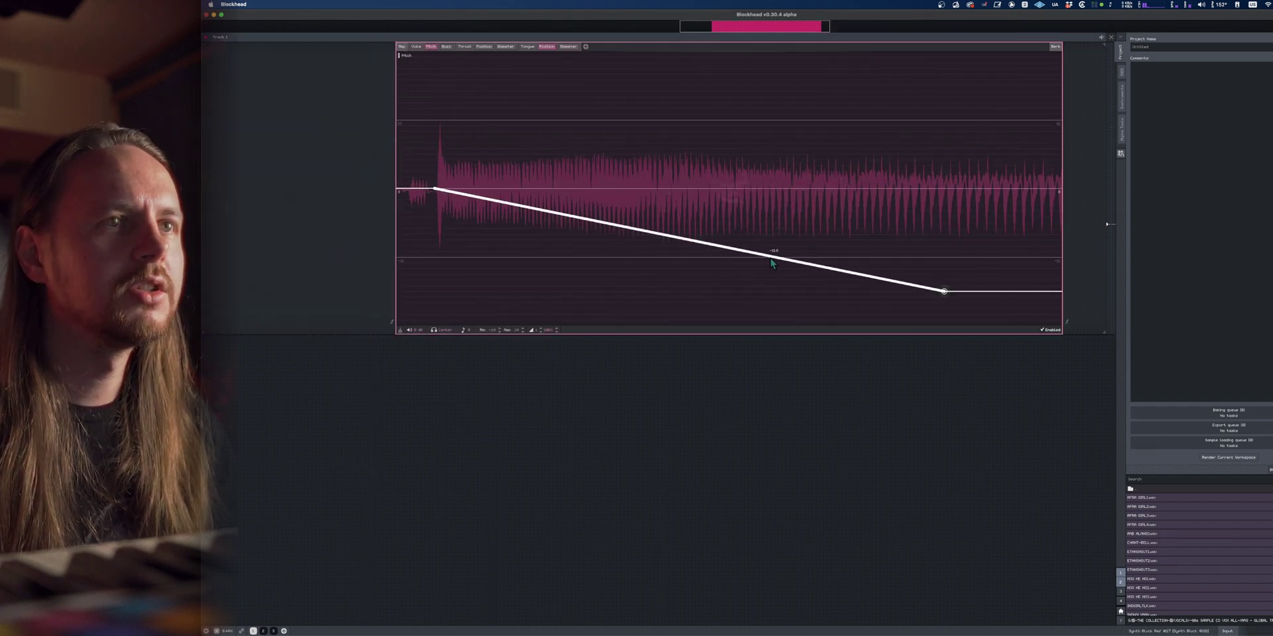
# Make the Pitch curve's initial fall steeper and deeper, moving its end point earlier and extending the pitch range downward
pyautogui.moveTo(944, 292); pyautogui.dragTo(525, 256)
pyautogui.click(382, 232)
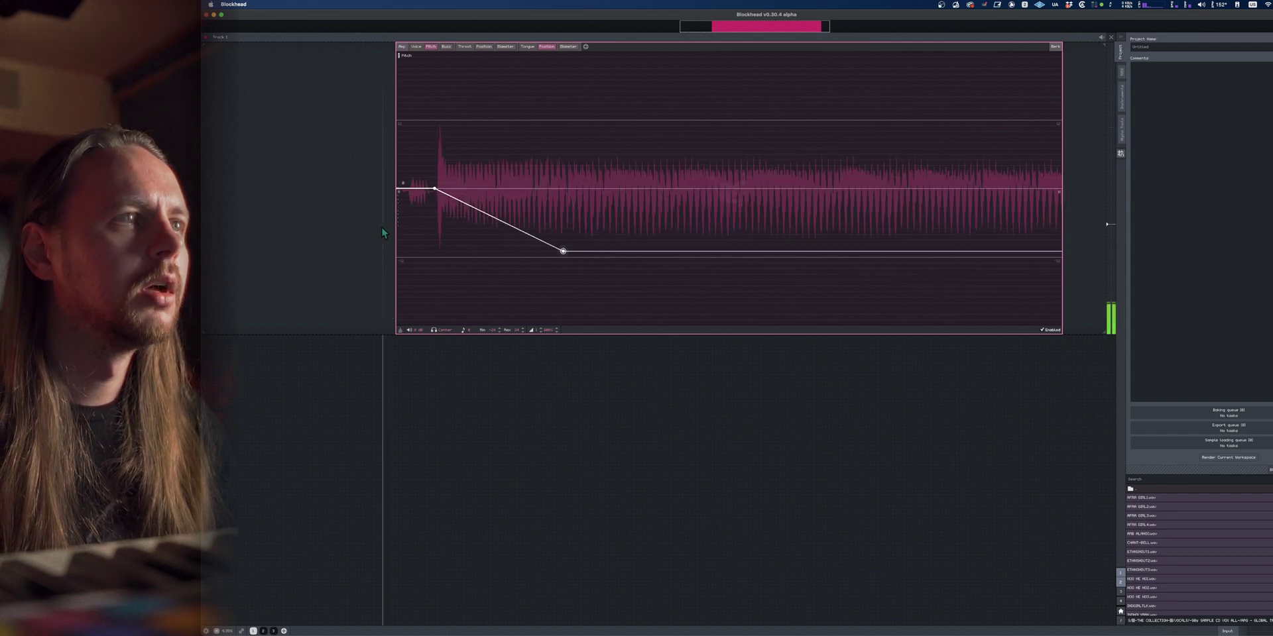
pyautogui.moveTo(565, 258); pyautogui.dragTo(546, 333)
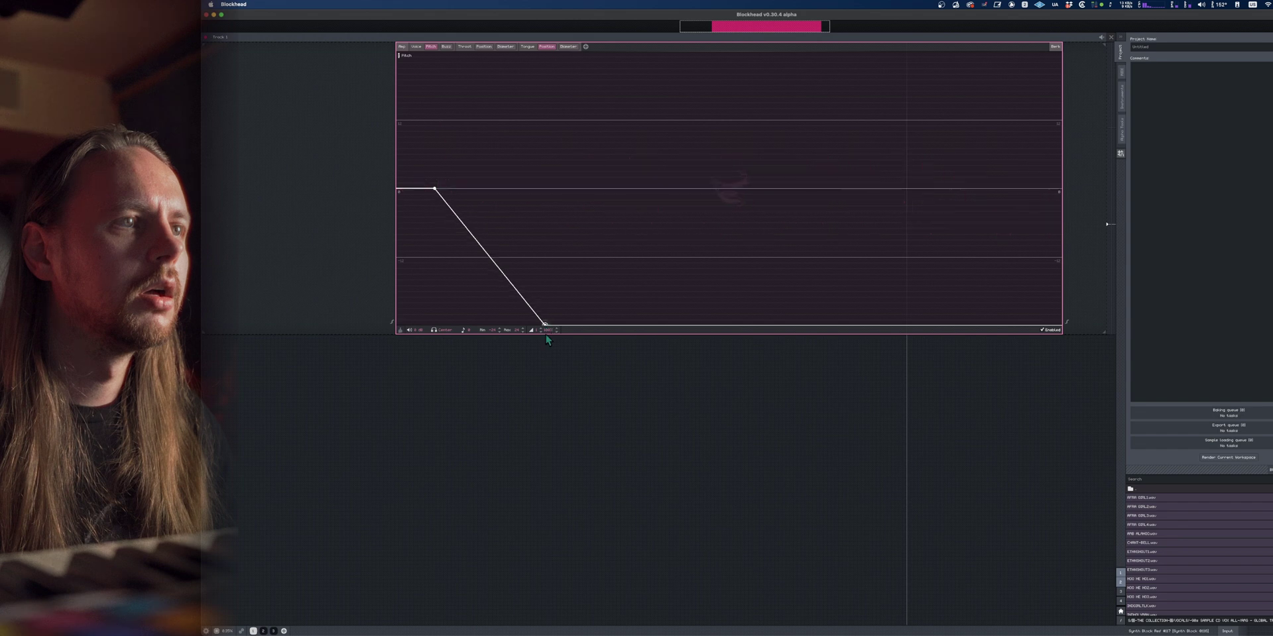
pyautogui.moveTo(586, 334); pyautogui.dragTo(499, 493)
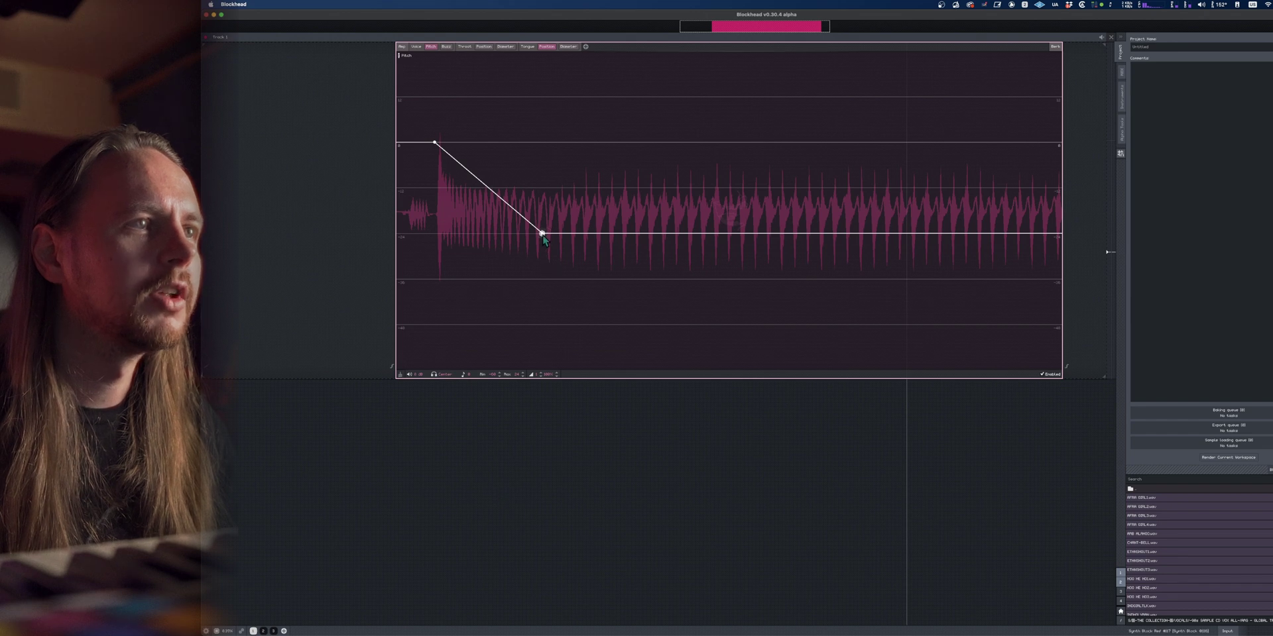
pyautogui.moveTo(542, 235); pyautogui.dragTo(528, 326)
pyautogui.press('space')
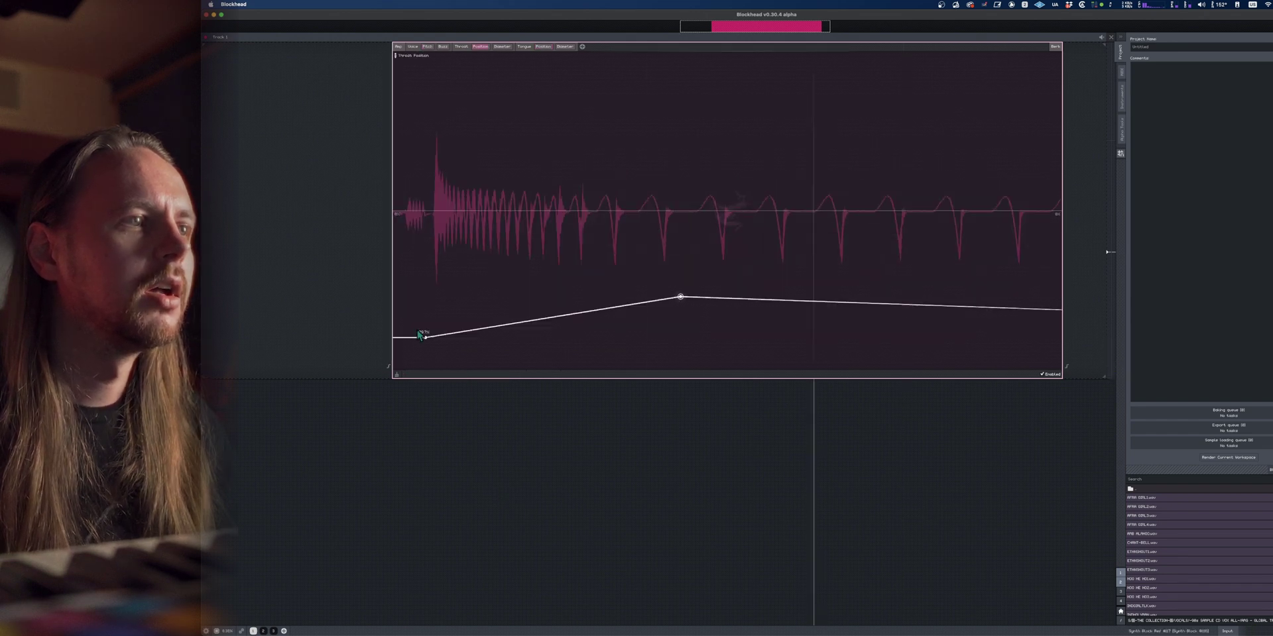
# Draw a Throat Position curve that starts near its maximum and falls through the block, auditioning the result
pyautogui.click(425, 336)
pyautogui.moveTo(426, 337); pyautogui.dragTo(409, 67)
pyautogui.press('space')
pyautogui.press('space')
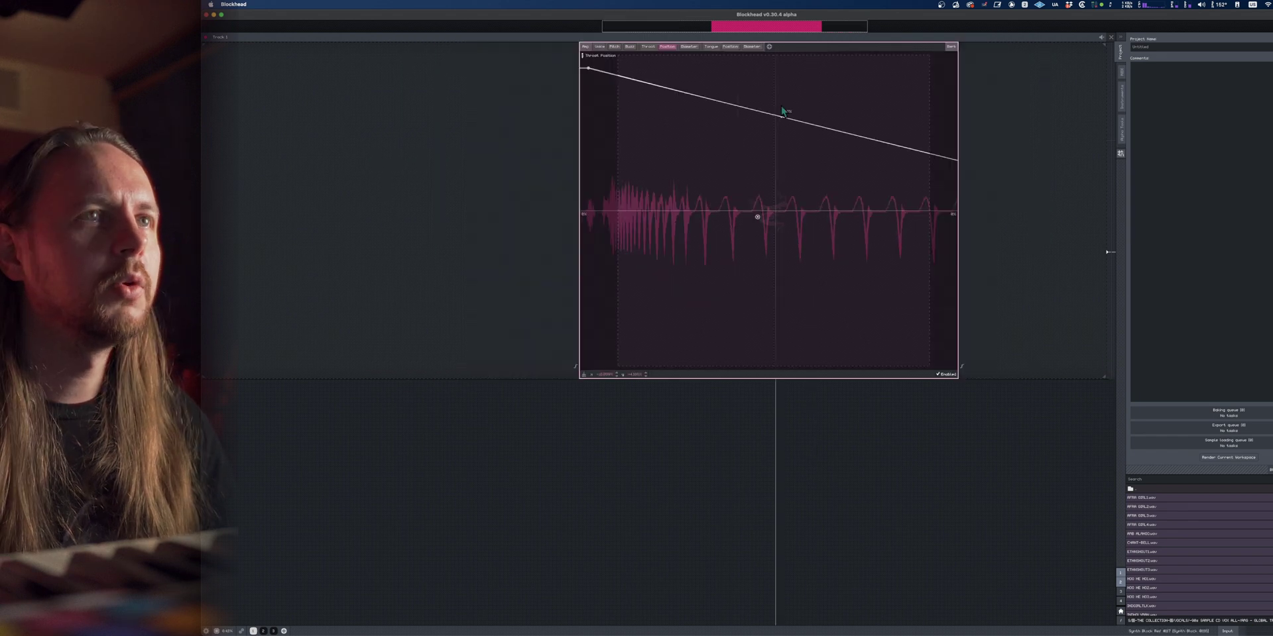
pyautogui.moveTo(782, 112); pyautogui.dragTo(601, 126)
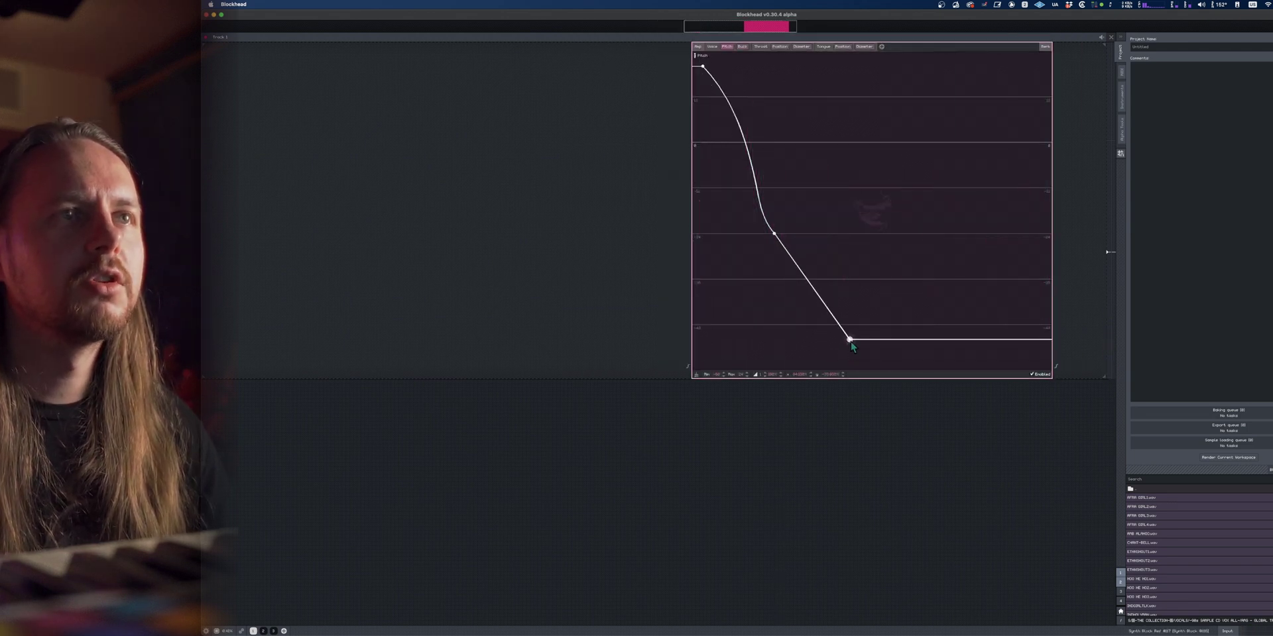
# Stretch the Pitch curve into one long fall from the top of its range to the bottom across most of the block
pyautogui.moveTo(849, 341); pyautogui.dragTo(857, 339)
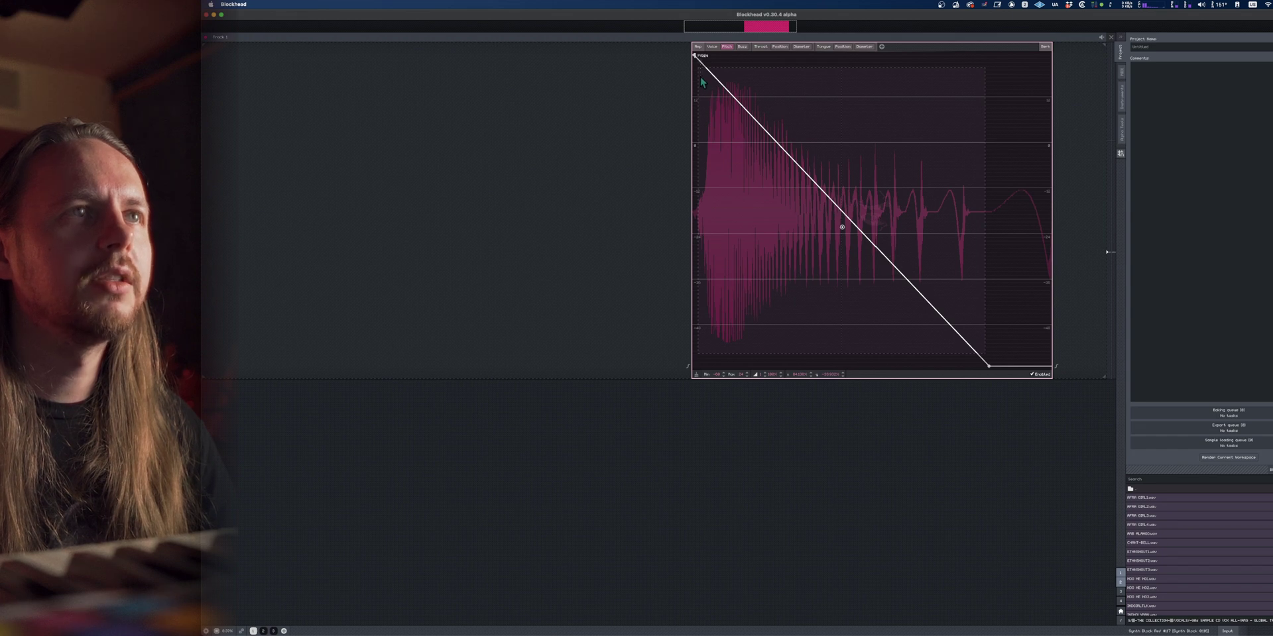
pyautogui.moveTo(790, 173); pyautogui.dragTo(848, 294)
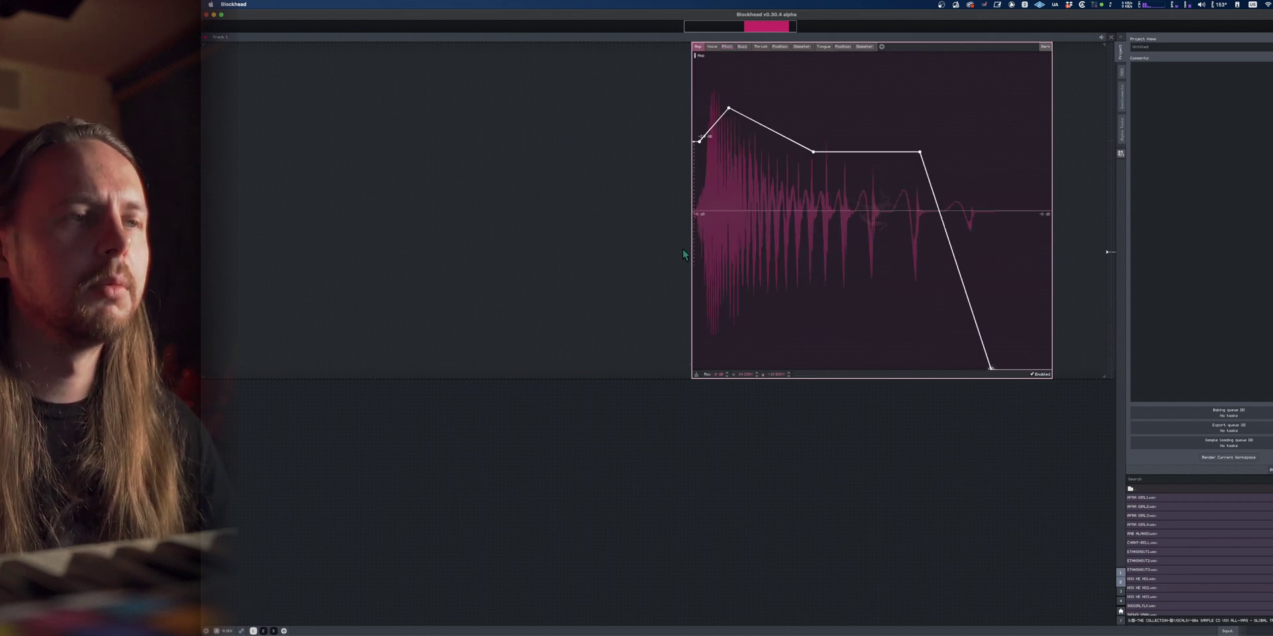
# Add a Saturator effect block beneath the synth block and audition it
pyautogui.rightClick(706, 401)
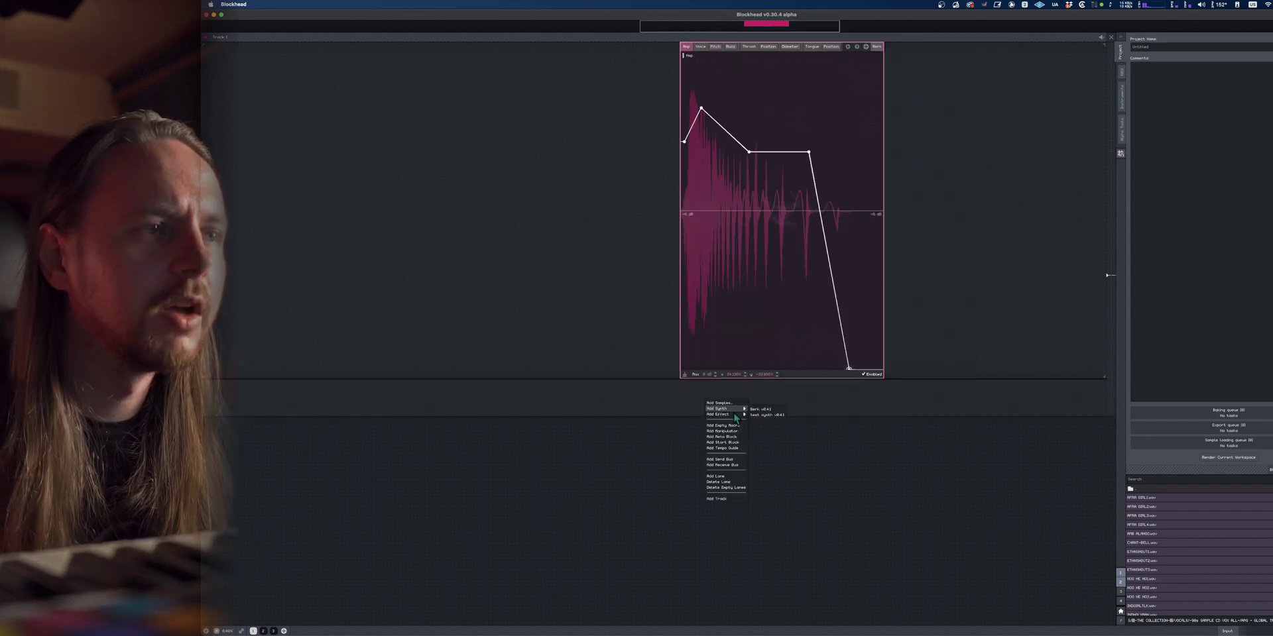
pyautogui.moveTo(733, 414)
pyautogui.click(796, 438)
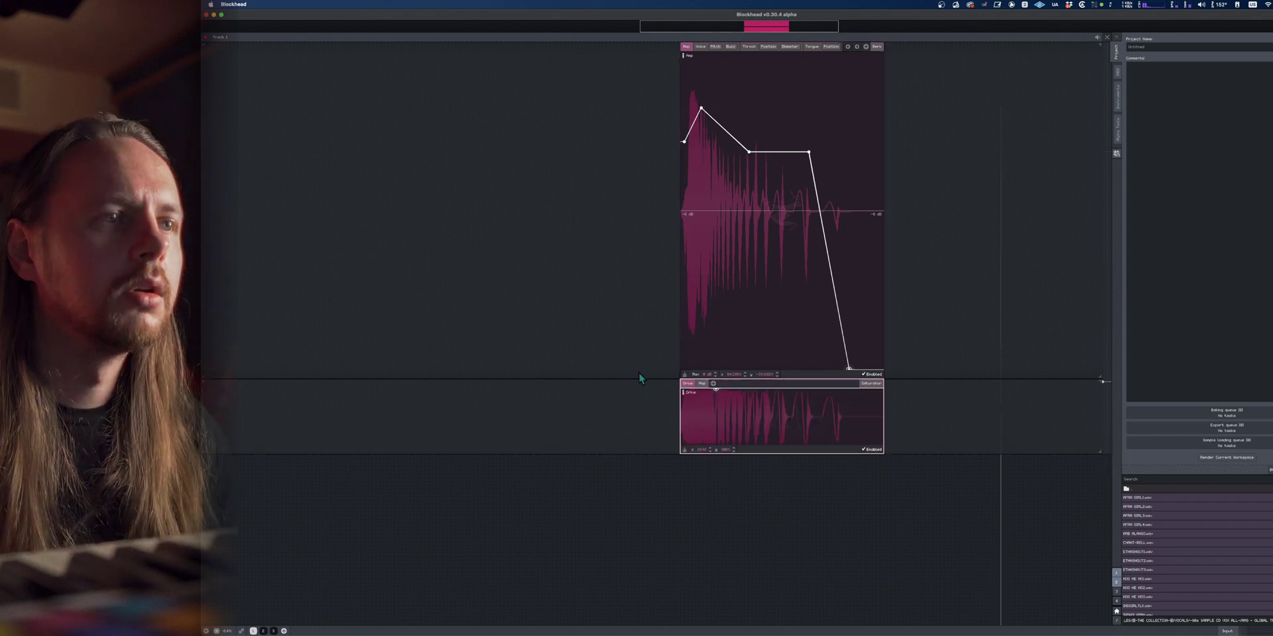
pyautogui.press('space')
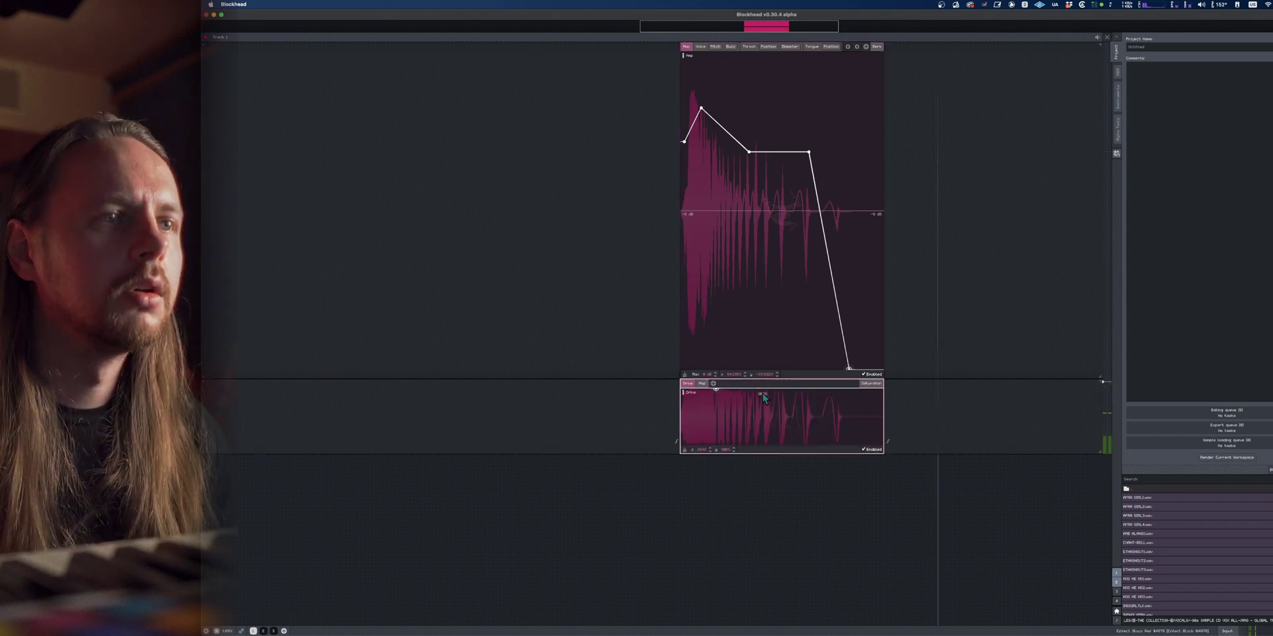
pyautogui.press('space')
# Add a Lowpass block beneath the Saturator and draw a Frequency curve falling from the top to below the centre line
pyautogui.press('l')
pyautogui.scroll(-3, 649, 419)
pyautogui.scroll(4, 713, 493)
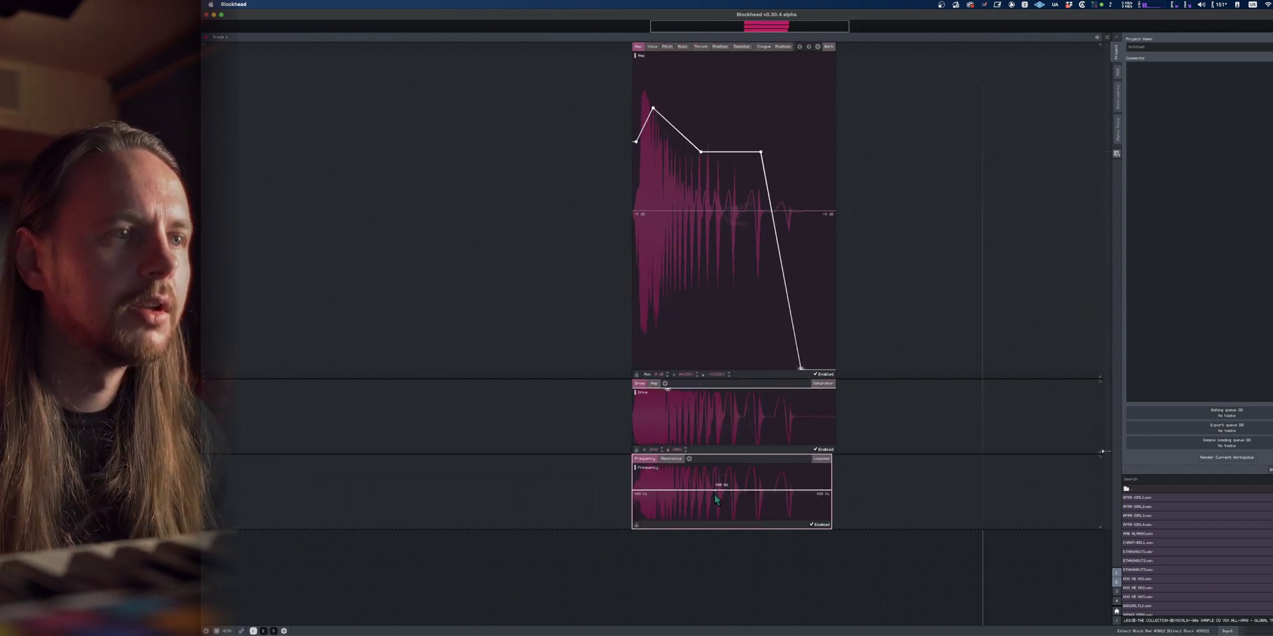
pyautogui.moveTo(589, 494); pyautogui.dragTo(588, 464)
pyautogui.moveTo(672, 465); pyautogui.dragTo(695, 509)
pyautogui.press('space')
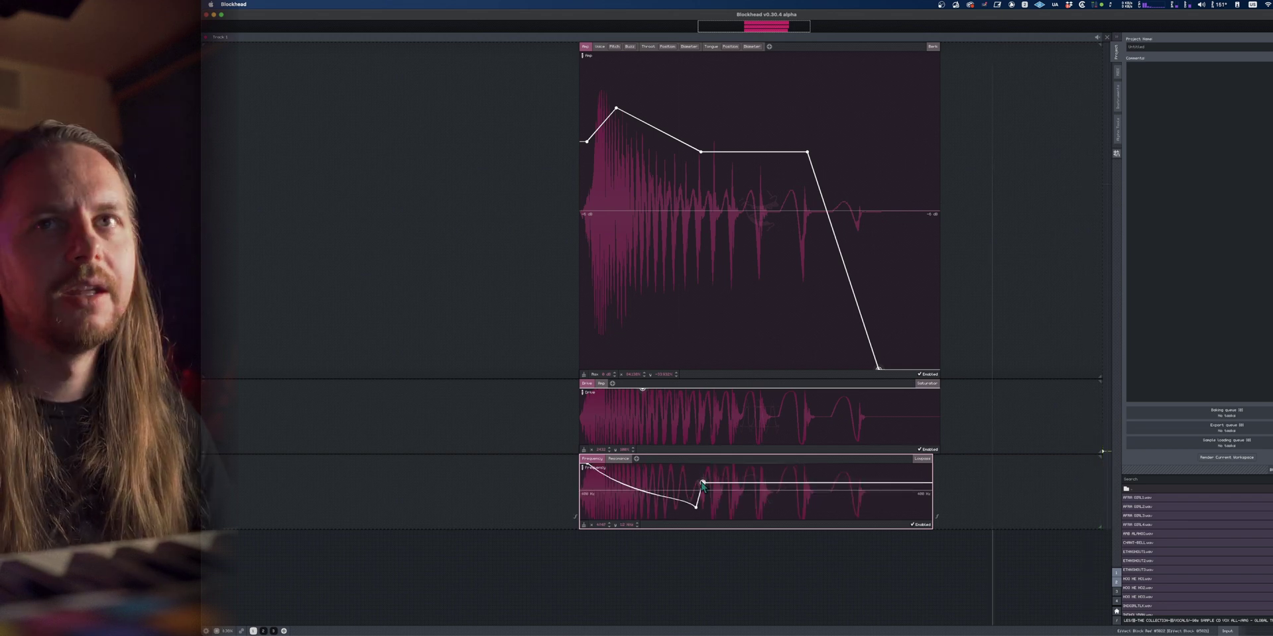
# Remove the rise after the Lowpass Frequency curve's low point, and make the curve fall faster near the block's start
pyautogui.rightClick(703, 484)
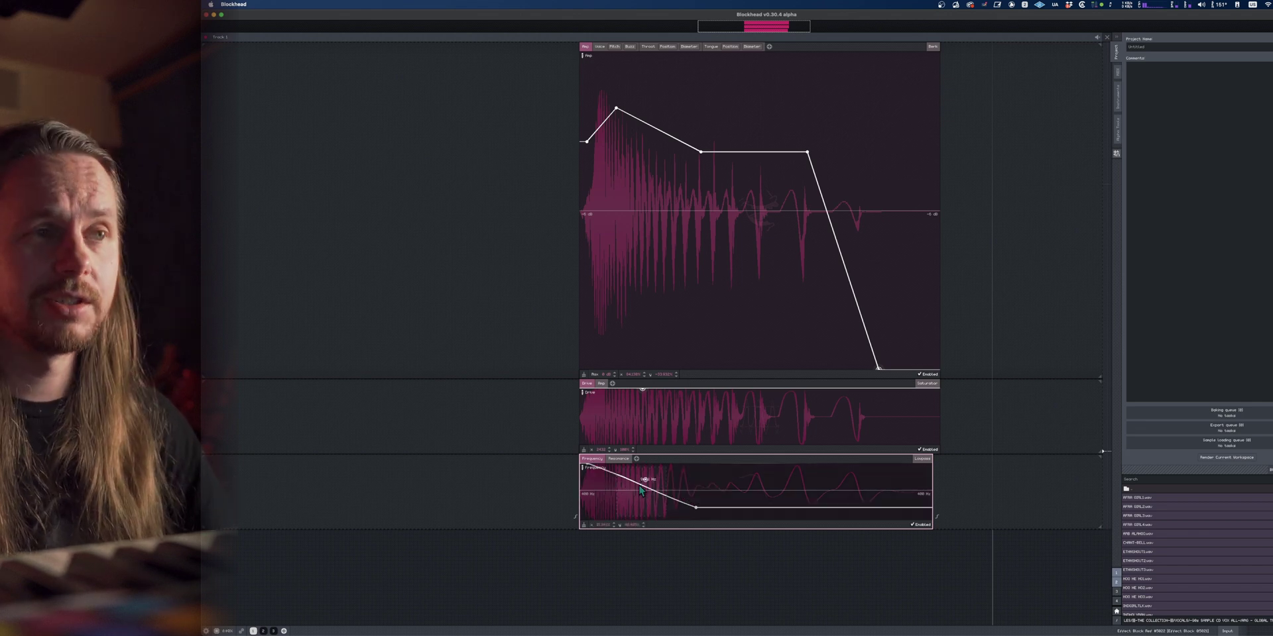
pyautogui.press('space')
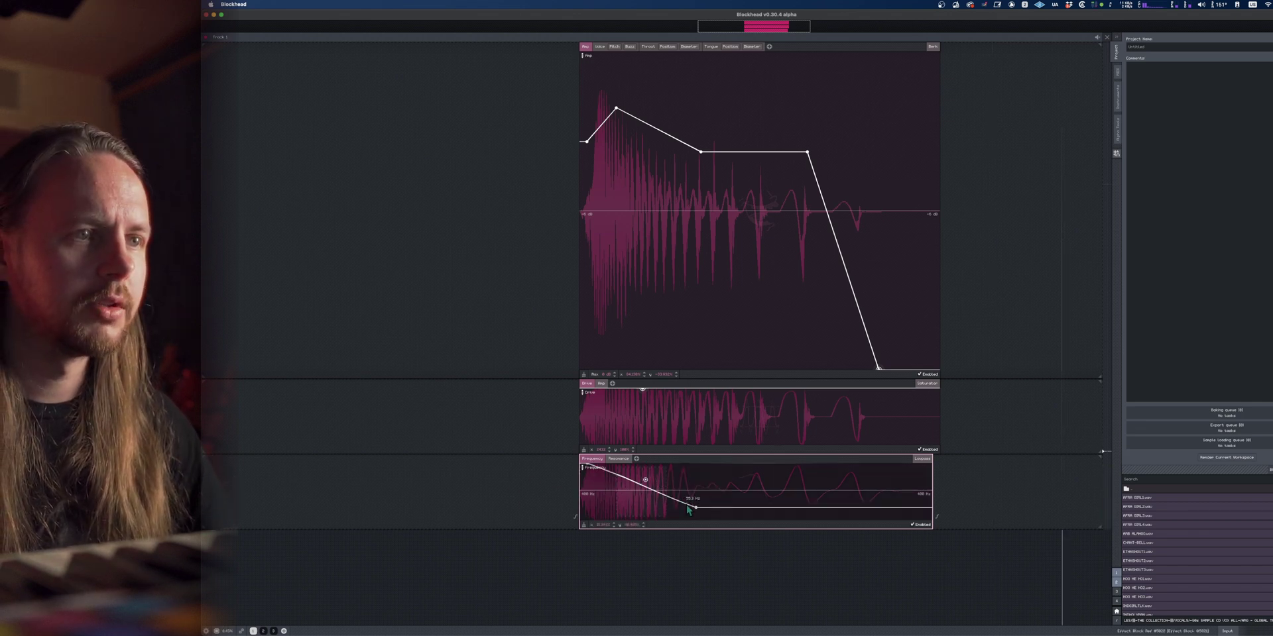
pyautogui.click(623, 490)
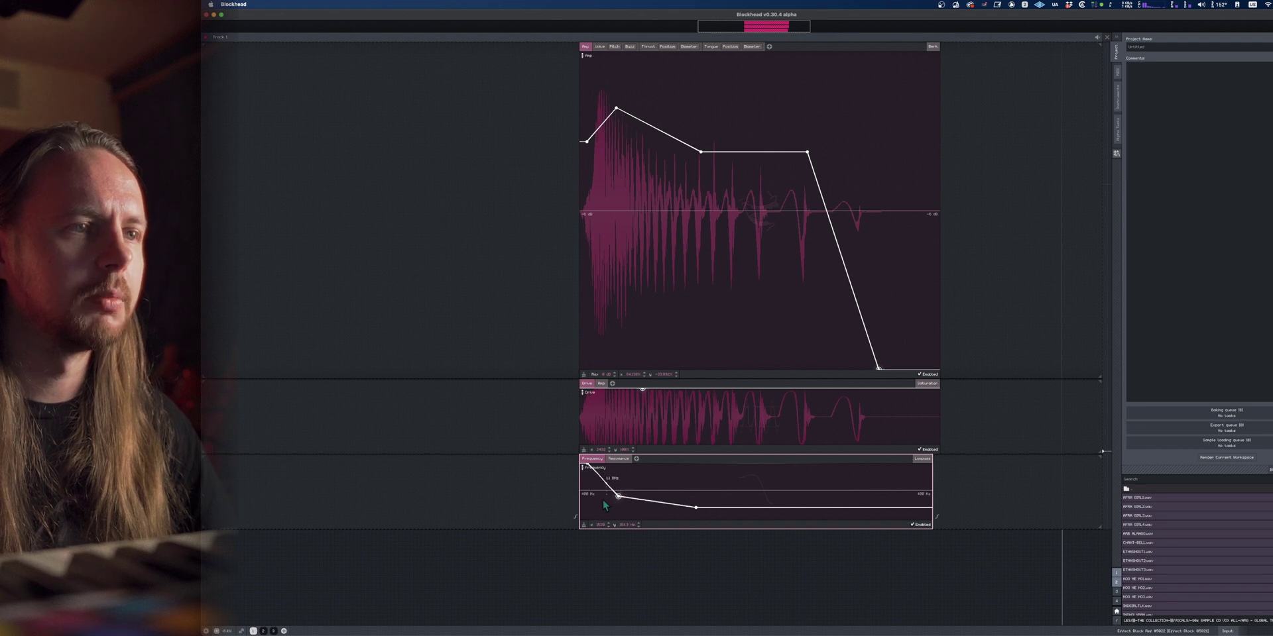
pyautogui.press('space')
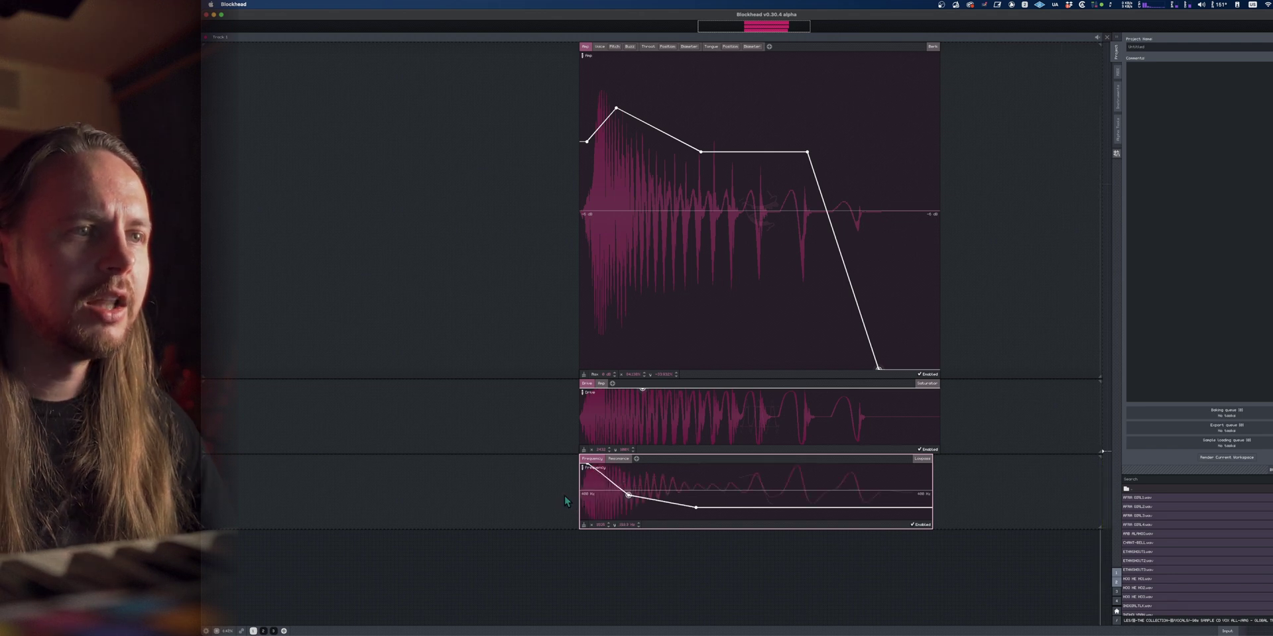
pyautogui.scroll(5, 633, 501)
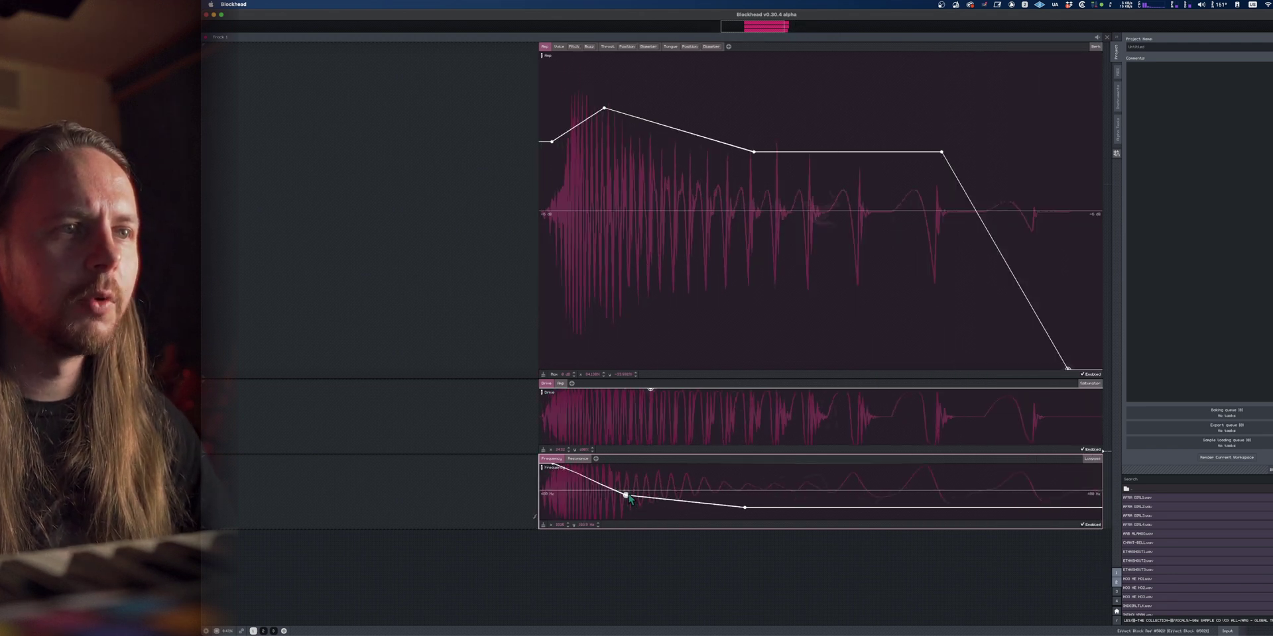
pyautogui.moveTo(764, 27)
pyautogui.mouseDown()
pyautogui.moveTo(805, 25)
pyautogui.moveTo(764, 27)
pyautogui.mouseUp()
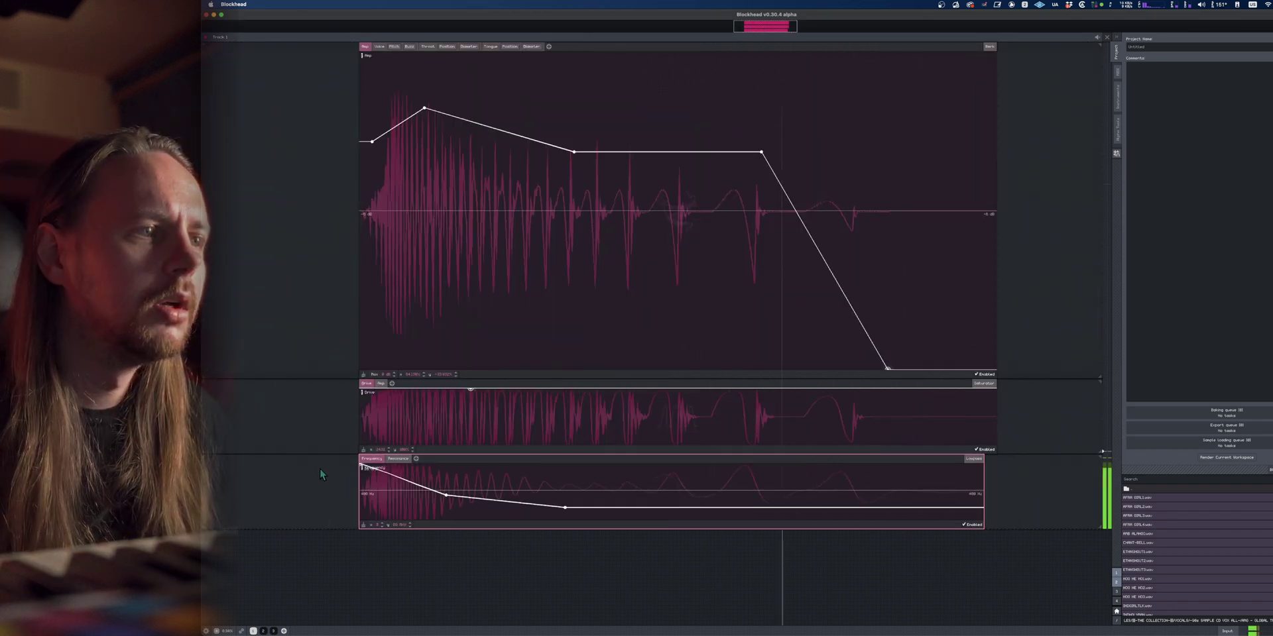
# Lower the Lowpass Frequency curve's starting point slightly and refine its early bend while auditioning the sound
pyautogui.moveTo(360, 470); pyautogui.dragTo(358, 473)
pyautogui.press('space')
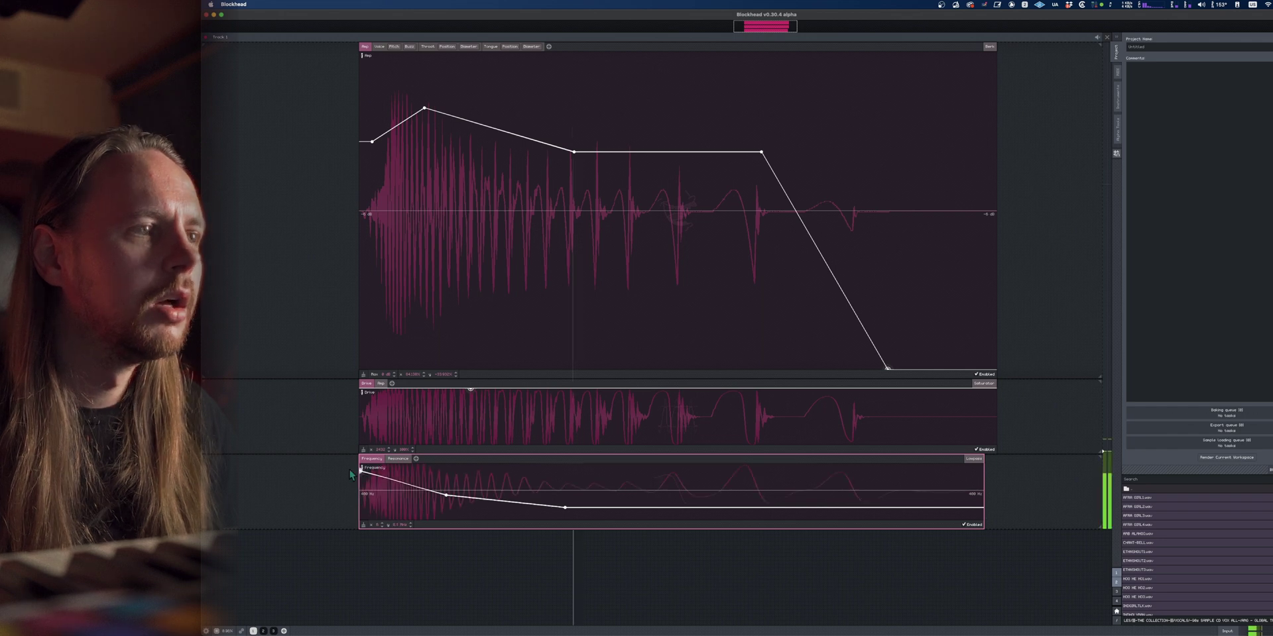
pyautogui.moveTo(451, 495); pyautogui.dragTo(447, 490)
pyautogui.rightClick(452, 484)
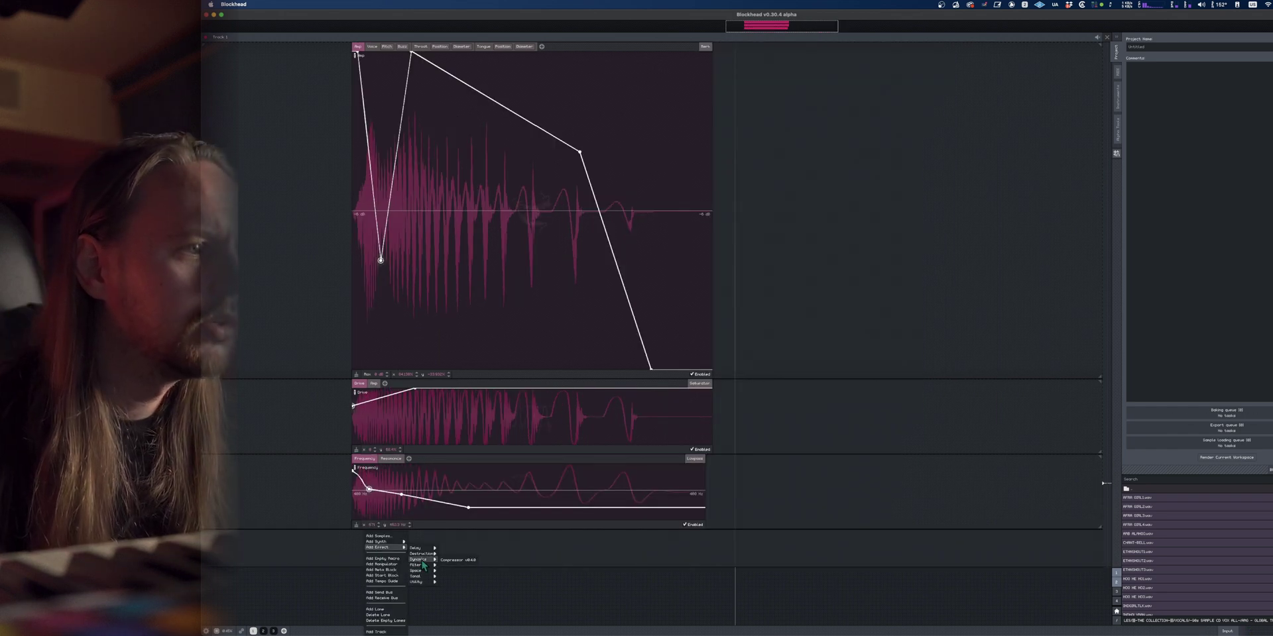
# Add a Compressor block beneath the Lowpass and draw an Attack curve falling early from the top to a low level
pyautogui.click(454, 560)
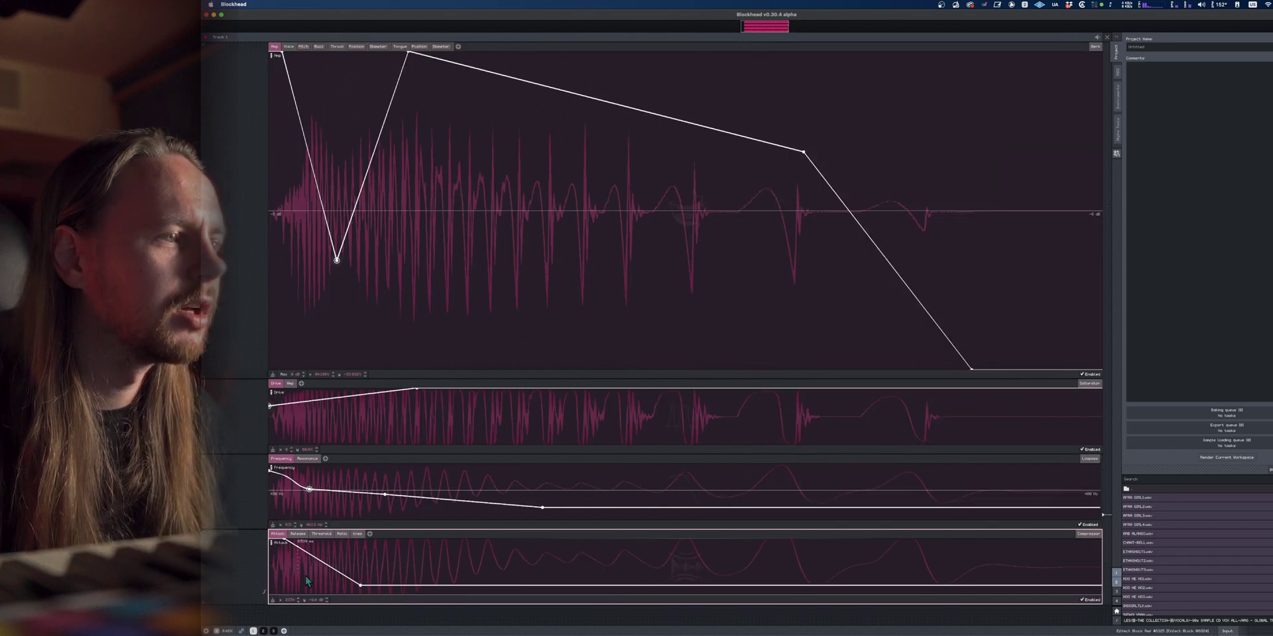
pyautogui.press('space')
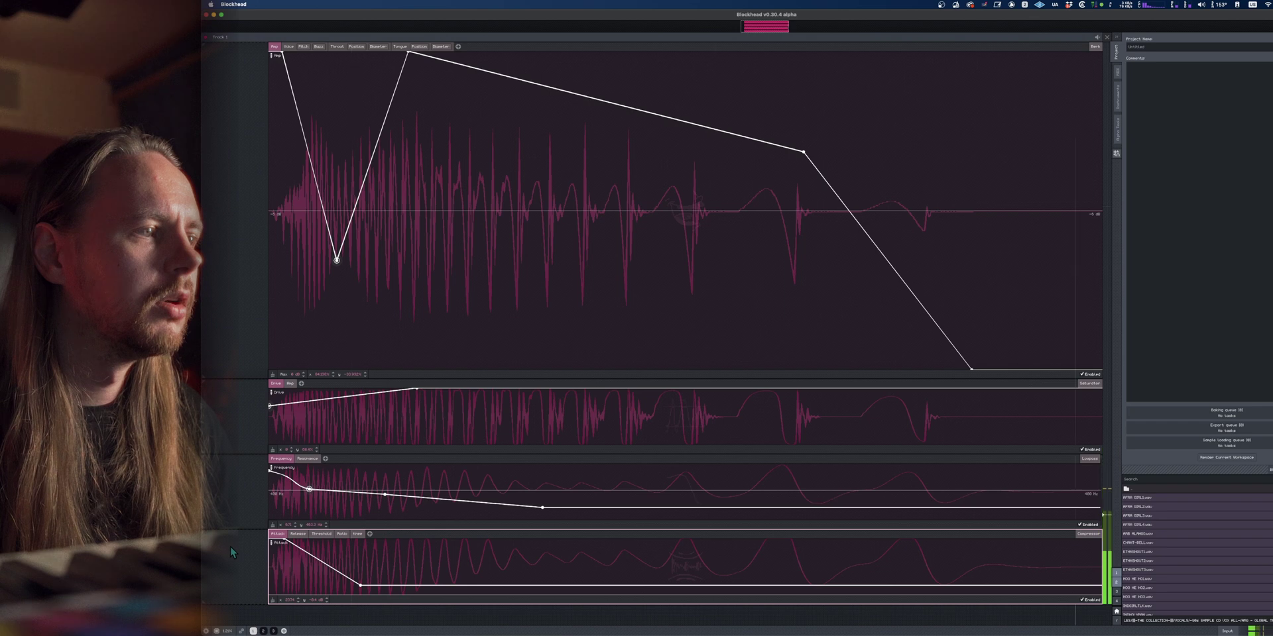
# Add a filter from the Special group beneath the Compressor, and extend its block well past the synth block's end
pyautogui.rightClick(351, 535)
pyautogui.moveTo(369, 547)
pyautogui.moveTo(406, 553)
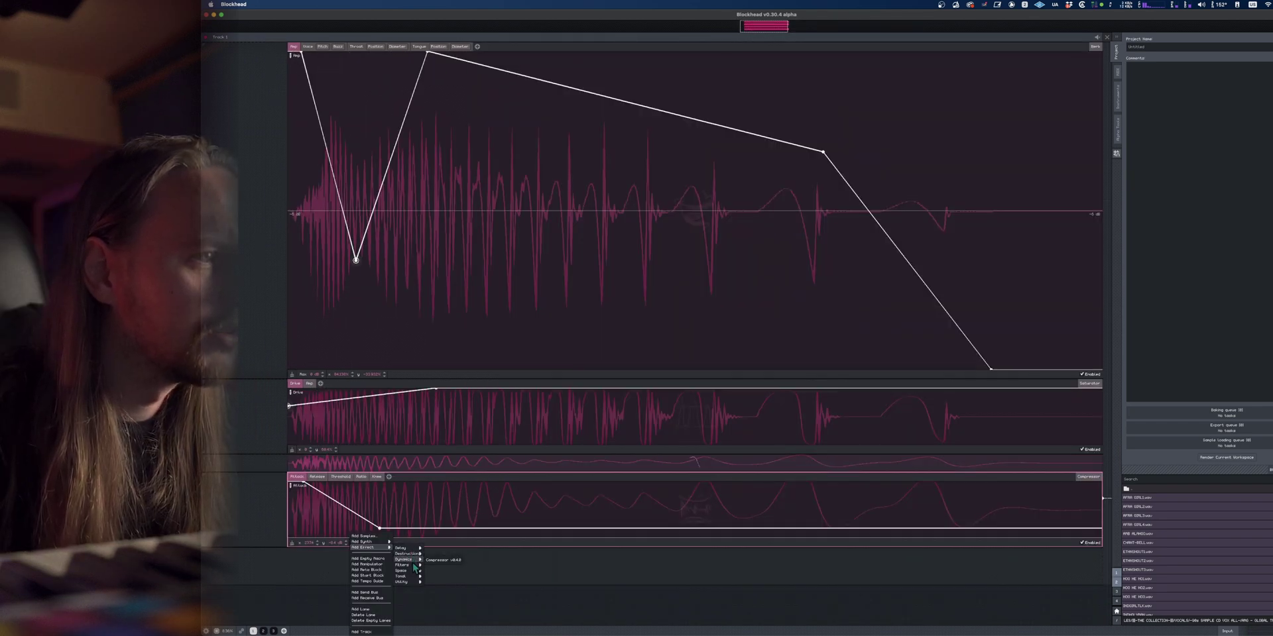
pyautogui.moveTo(437, 567)
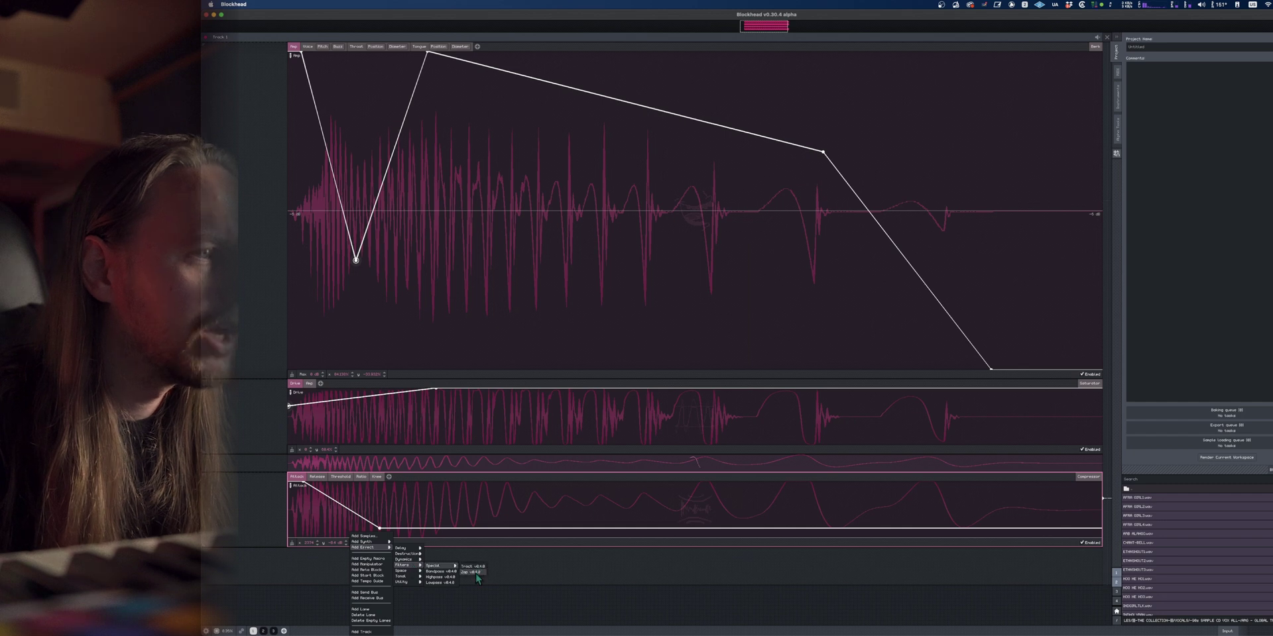
pyautogui.click(474, 573)
pyautogui.moveTo(325, 575); pyautogui.dragTo(1102, 576)
pyautogui.press('space')
pyautogui.scroll(-5, 440, 555)
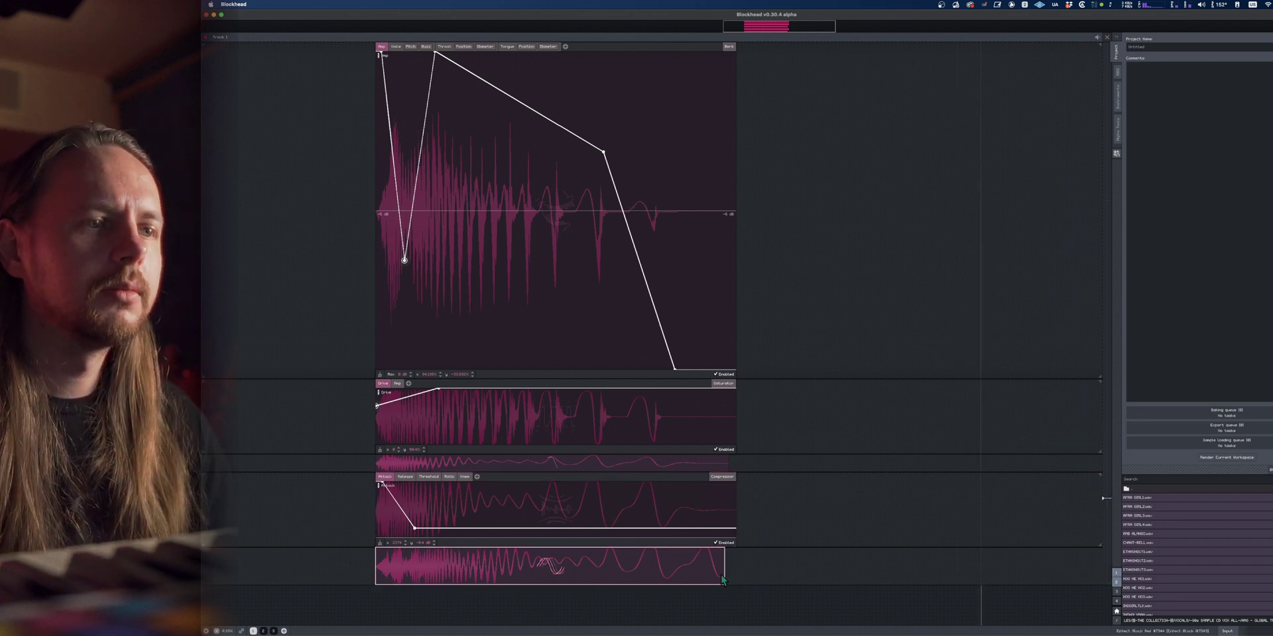
pyautogui.moveTo(723, 580); pyautogui.dragTo(1010, 582)
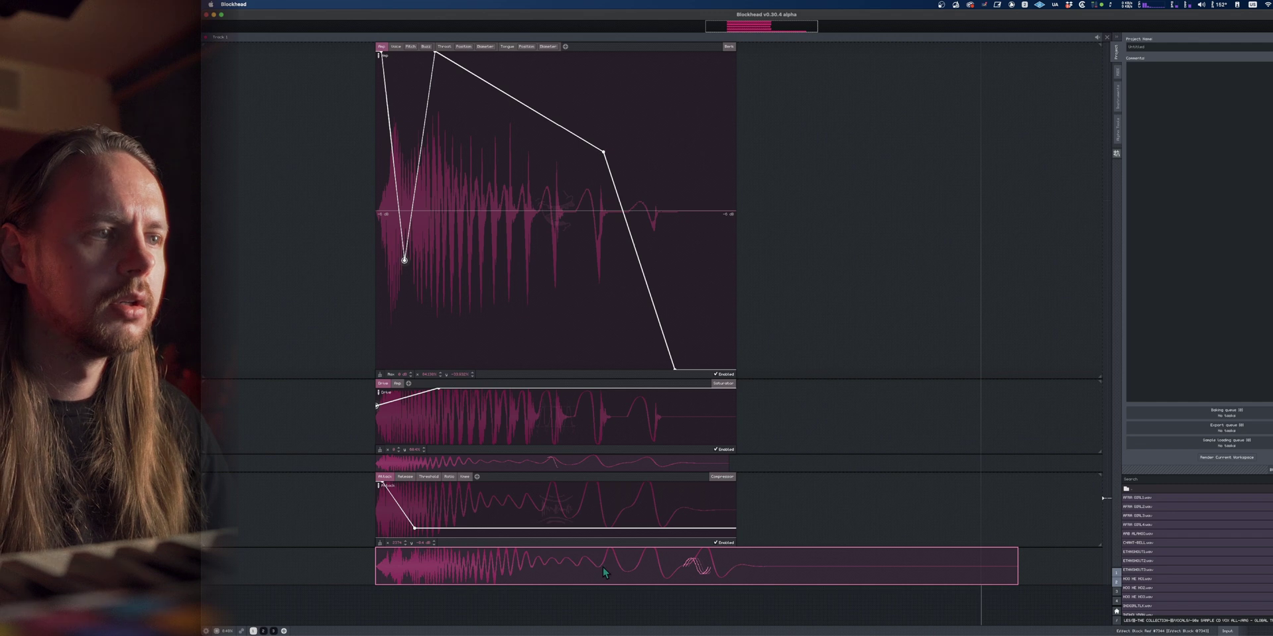
# Expand the new filter block and draw a Frequency curve falling from the top to slightly below the centre line
pyautogui.scroll(-2, 603, 567)
pyautogui.click(464, 562)
pyautogui.scroll(-4, 464, 562)
pyautogui.scroll(6, 464, 562)
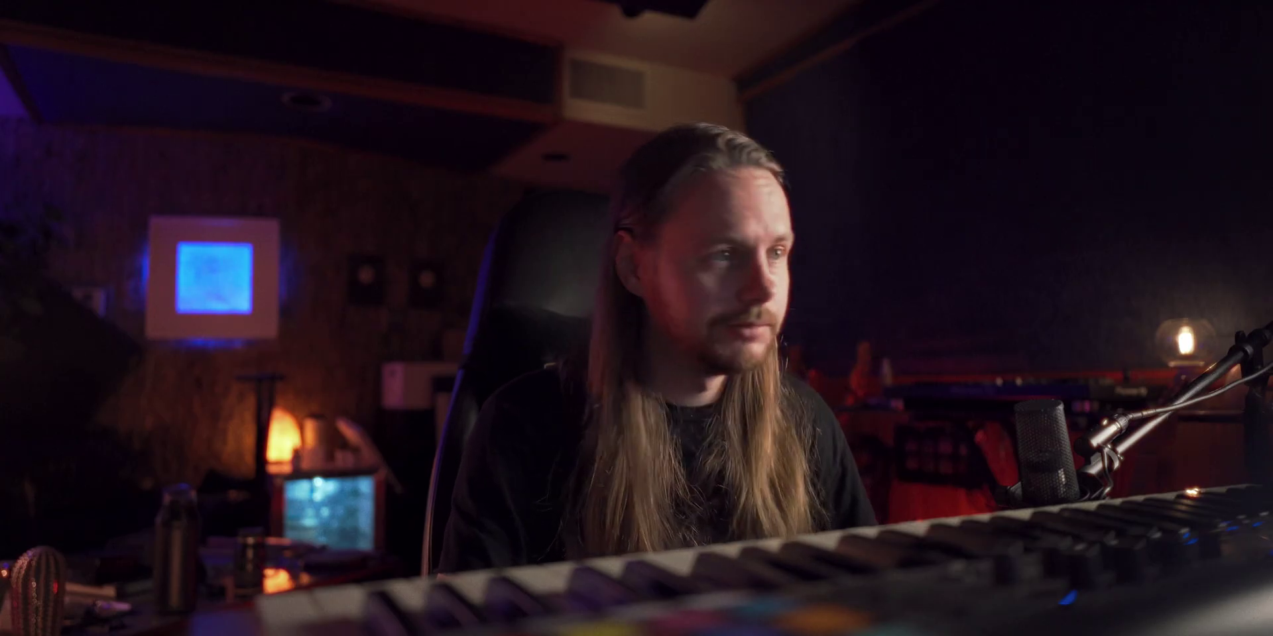
pyautogui.click(433, 552)
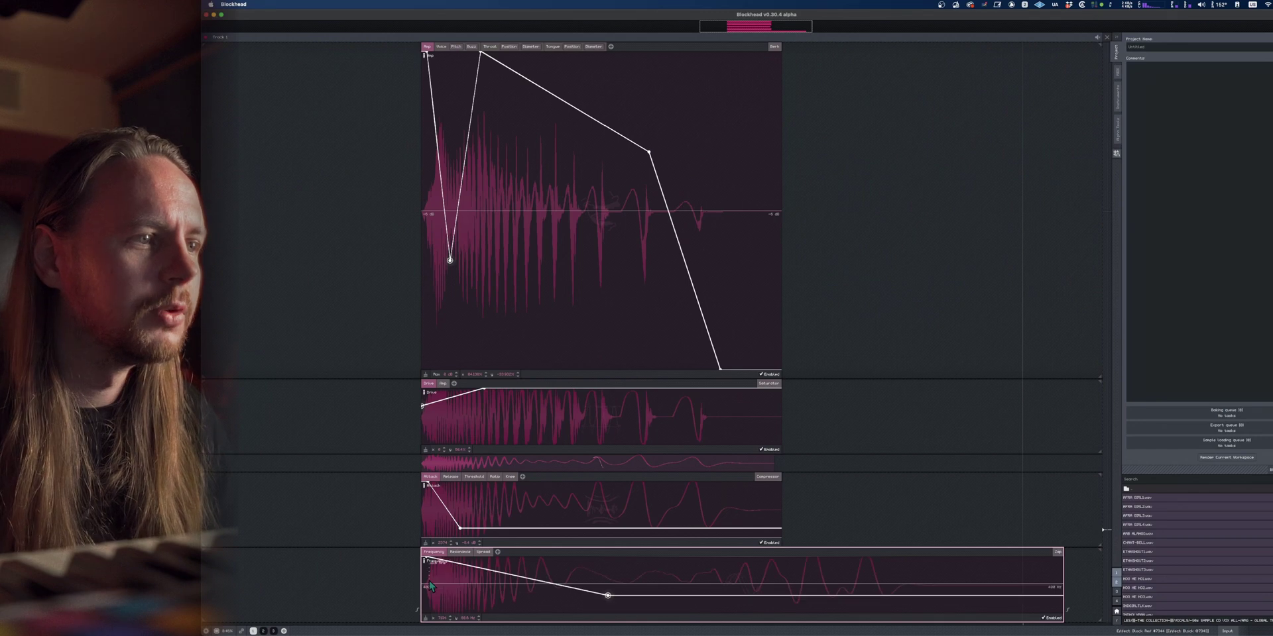
# Audition the filtered sound and reduce the lane height of the loop block on Track 2
pyautogui.press('space')
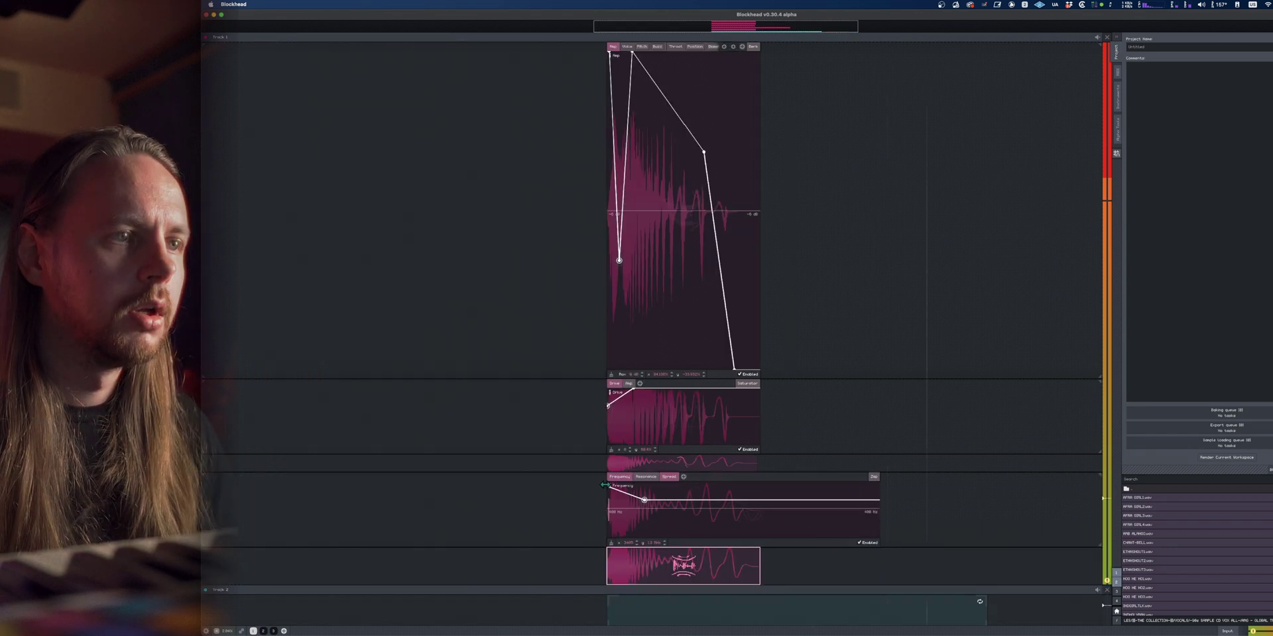
pyautogui.scroll(-10, 690, 517)
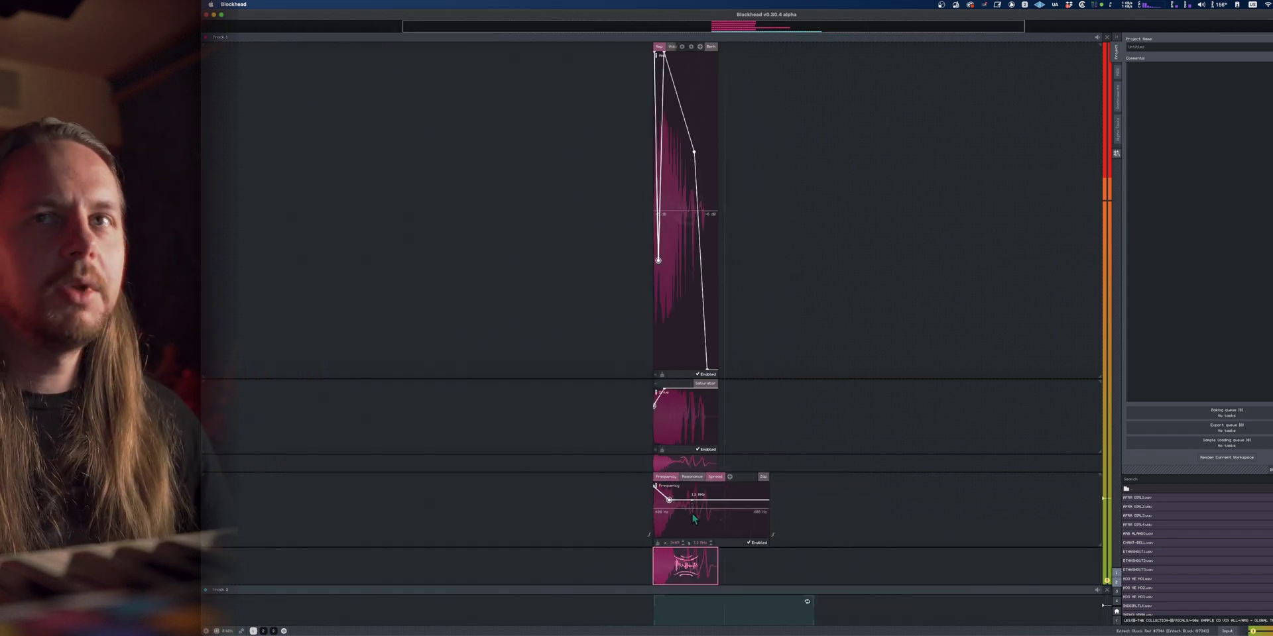
pyautogui.scroll(5, 695, 508)
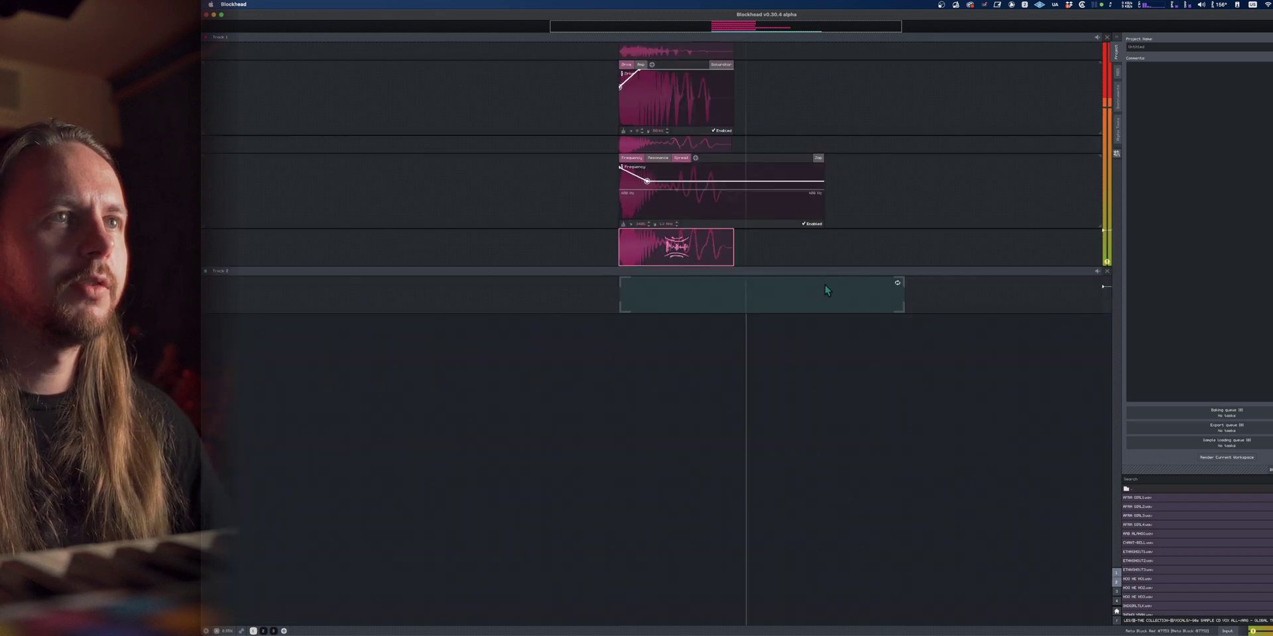
pyautogui.rightClick(657, 321)
pyautogui.click(619, 318)
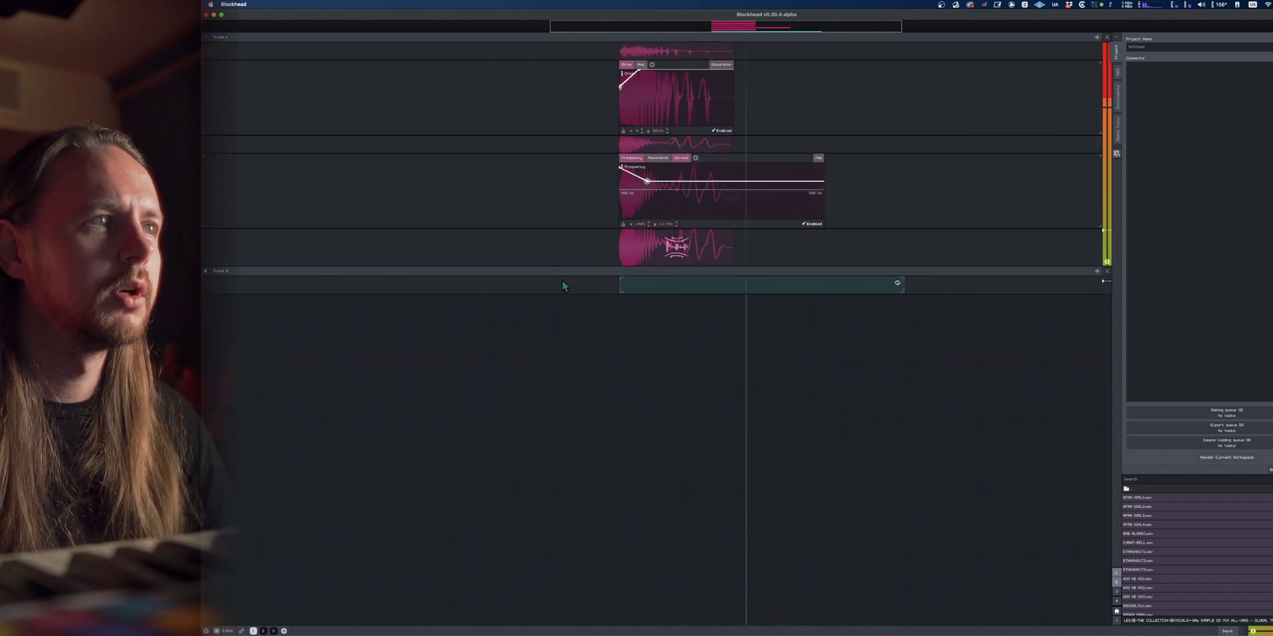
# Add a Test Synth block on a new track below Track 2 and align its start with the blocks above
pyautogui.rightClick(631, 299)
pyautogui.moveTo(671, 314)
pyautogui.click(728, 337)
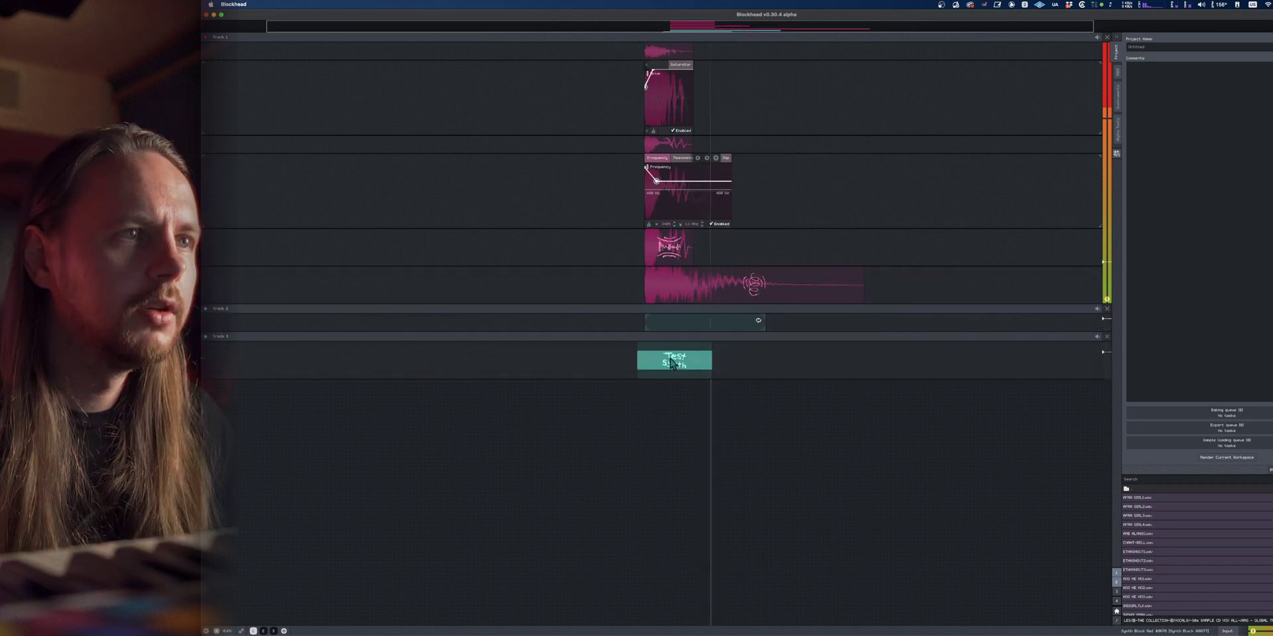
pyautogui.moveTo(671, 363)
pyautogui.mouseDown()
pyautogui.moveTo(945, 375)
pyautogui.moveTo(690, 369)
pyautogui.mouseUp()
pyautogui.scroll(5, 662, 351)
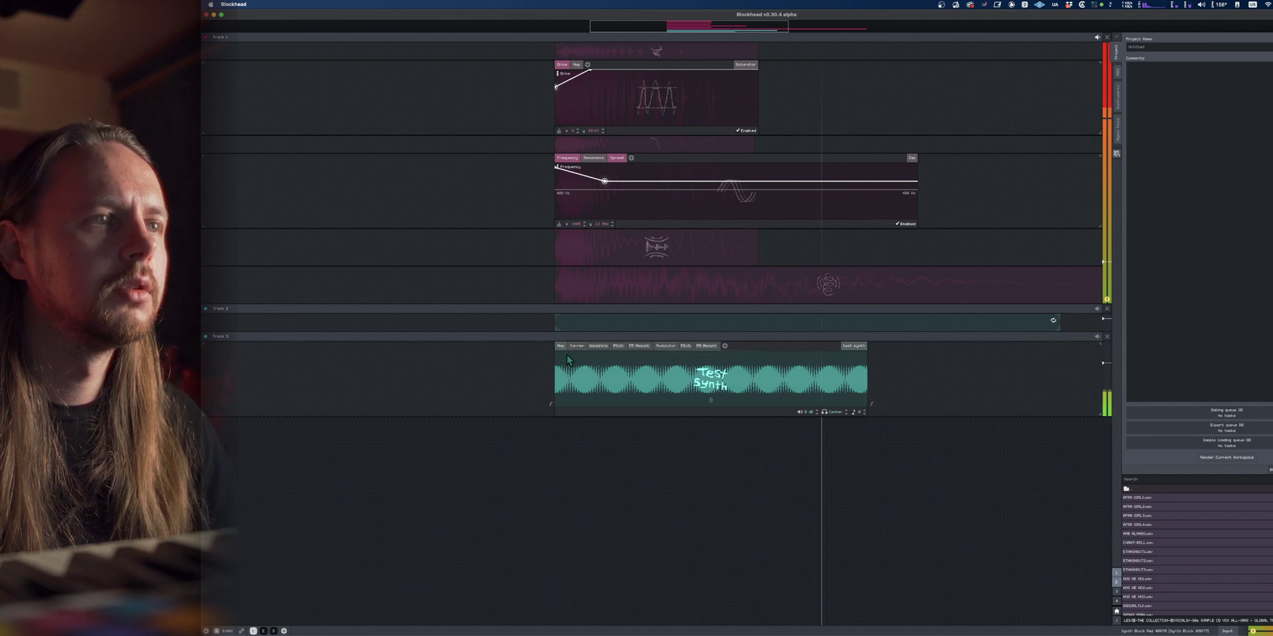
# Draw a Waveform curve rising from the bottom at the Test Synth's start to the top at its end, lengthening the block
pyautogui.click(596, 348)
pyautogui.moveTo(570, 404); pyautogui.dragTo(572, 382)
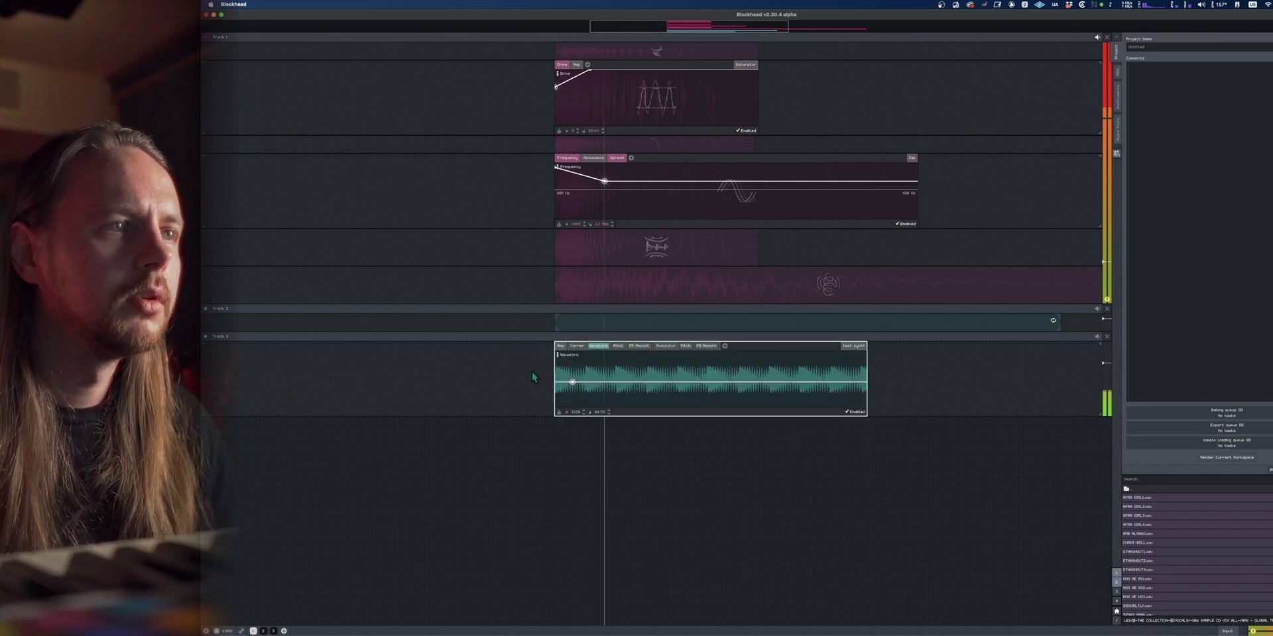
pyautogui.moveTo(732, 383); pyautogui.dragTo(729, 351)
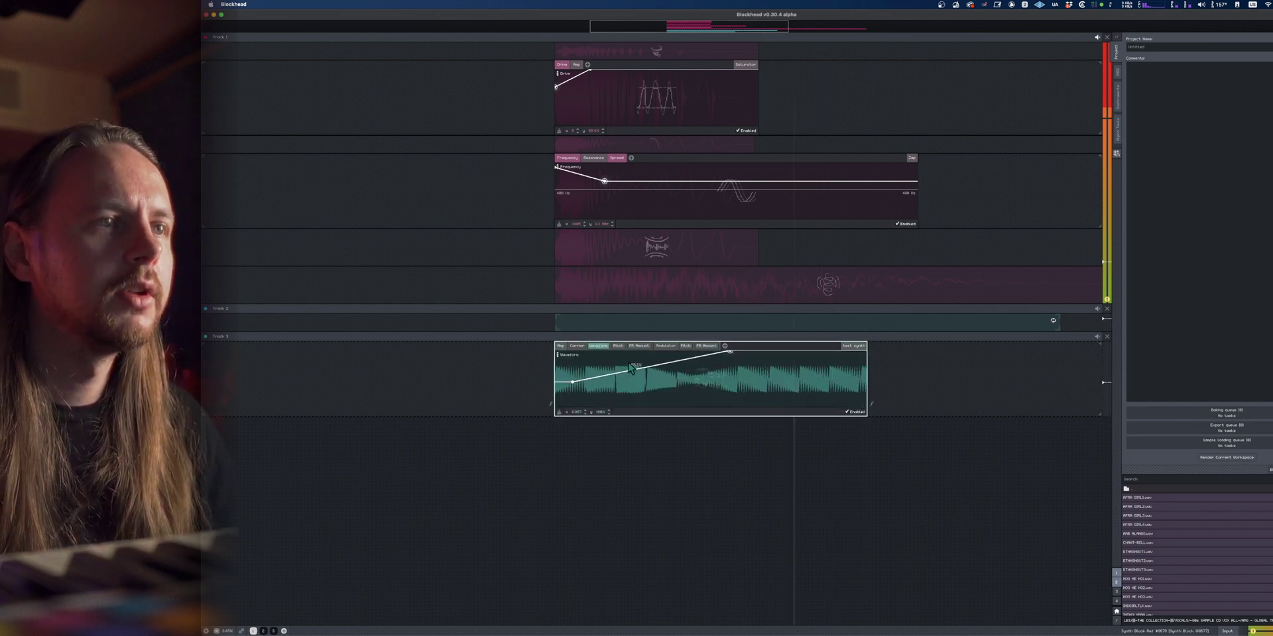
pyautogui.moveTo(572, 382); pyautogui.dragTo(572, 350)
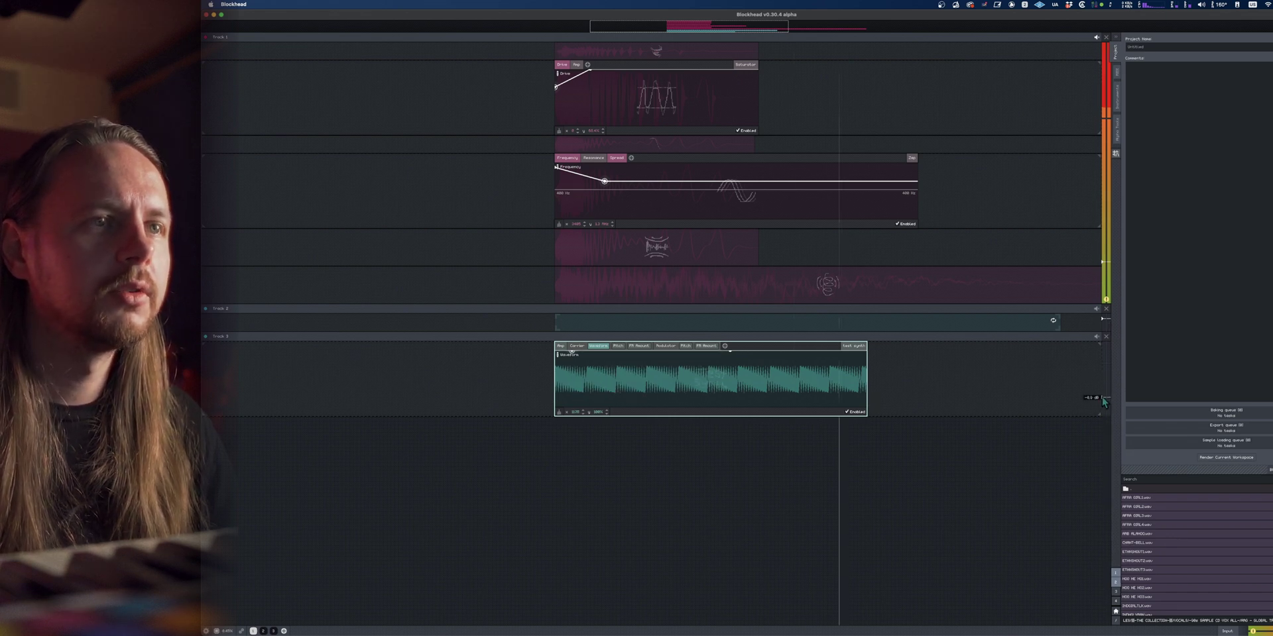
pyautogui.moveTo(572, 352); pyautogui.dragTo(556, 405)
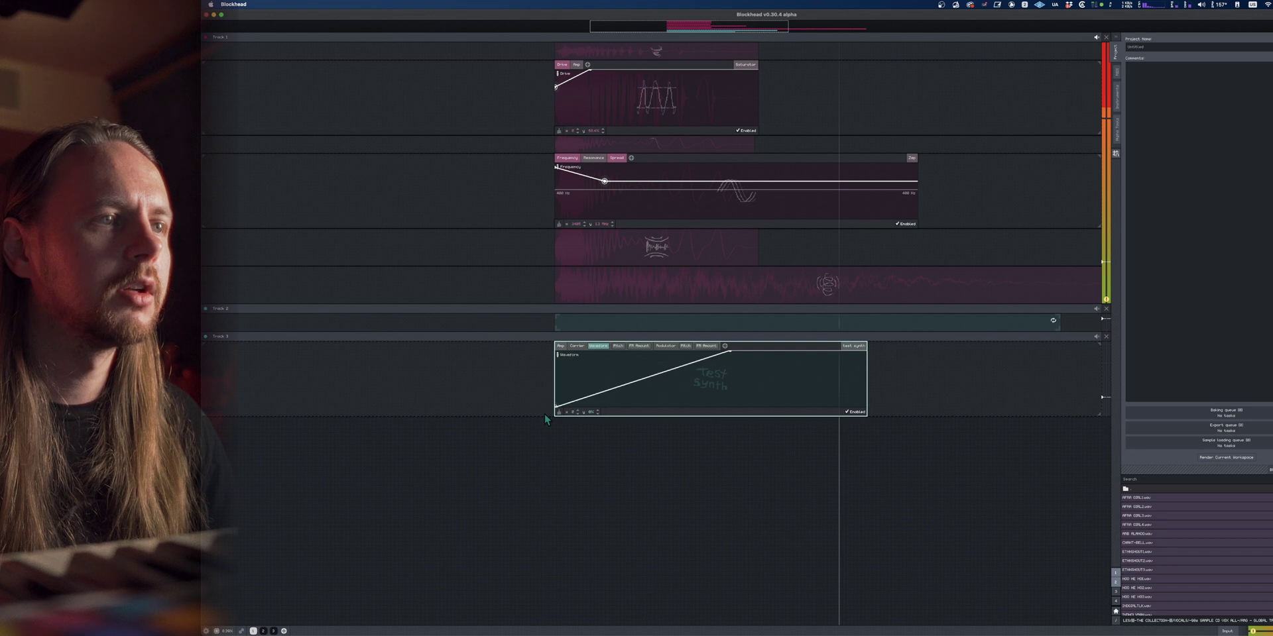
pyautogui.moveTo(729, 353); pyautogui.dragTo(868, 350)
pyautogui.press('space')
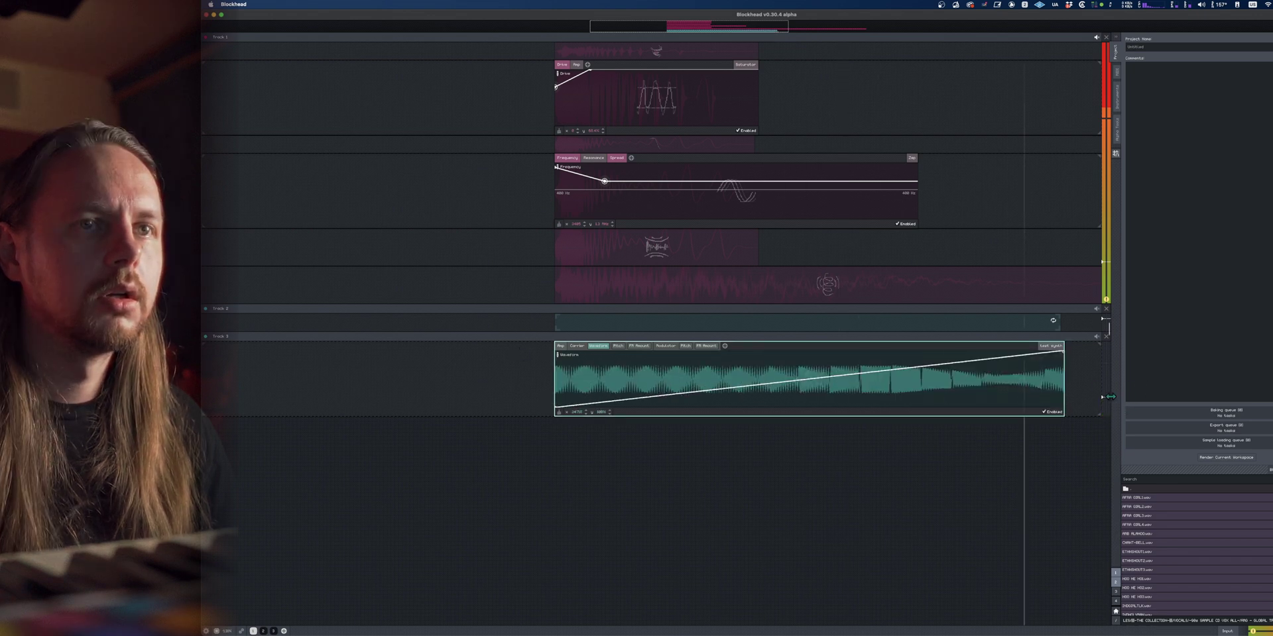
# Draw a Carrier Pitch curve falling steeply from near the top, with an early bend, to a low flat level
pyautogui.click(618, 346)
pyautogui.moveTo(596, 405); pyautogui.dragTo(652, 388)
pyautogui.press('space')
pyautogui.press('space')
pyautogui.moveTo(563, 389); pyautogui.dragTo(549, 356)
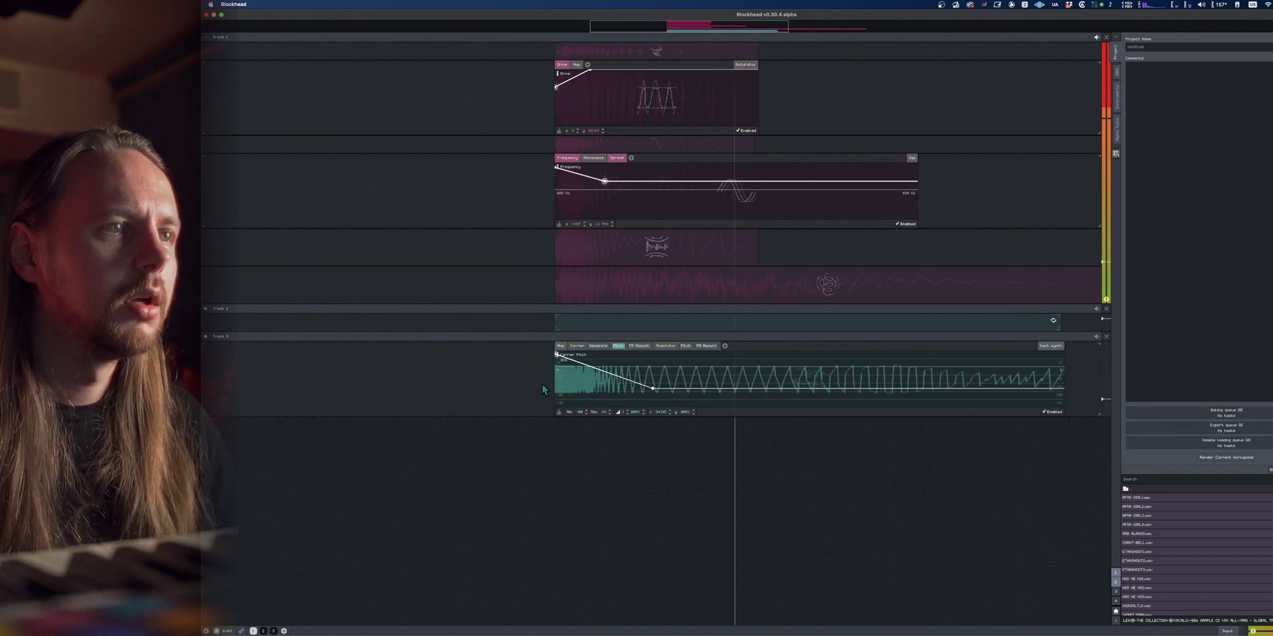
pyautogui.moveTo(652, 388); pyautogui.dragTo(684, 390)
pyautogui.press('space')
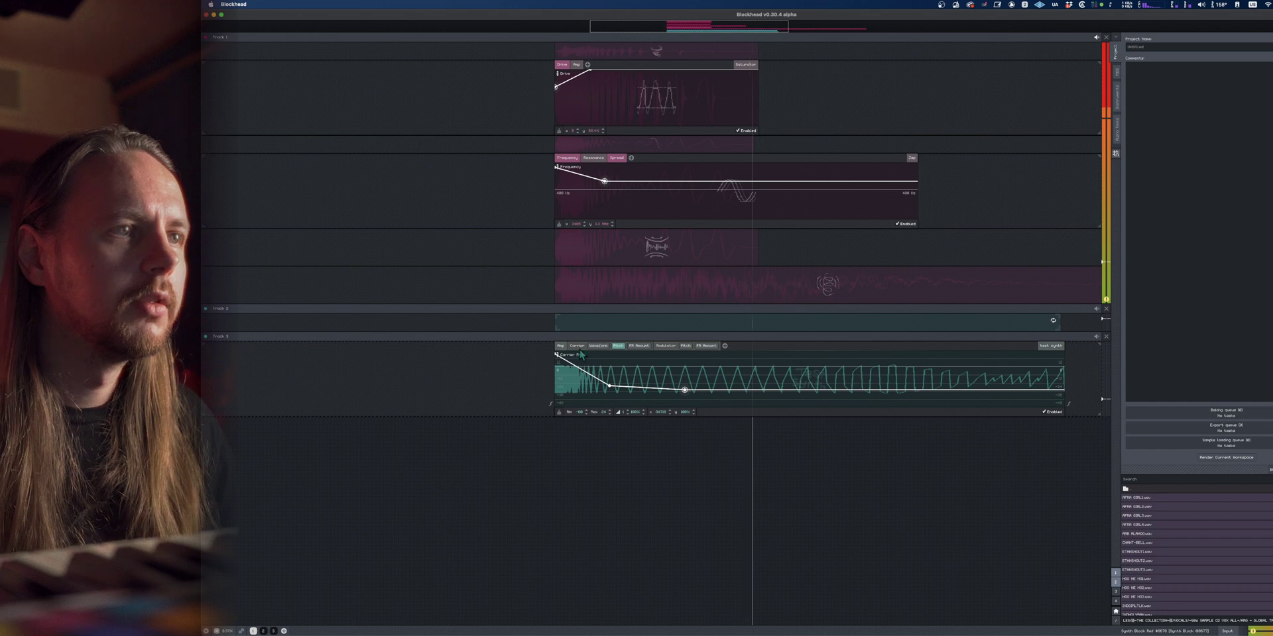
# Shorten the Test Synth block and draw an Amp curve that holds level before falling to the bottom at its end
pyautogui.moveTo(1063, 364); pyautogui.dragTo(735, 366)
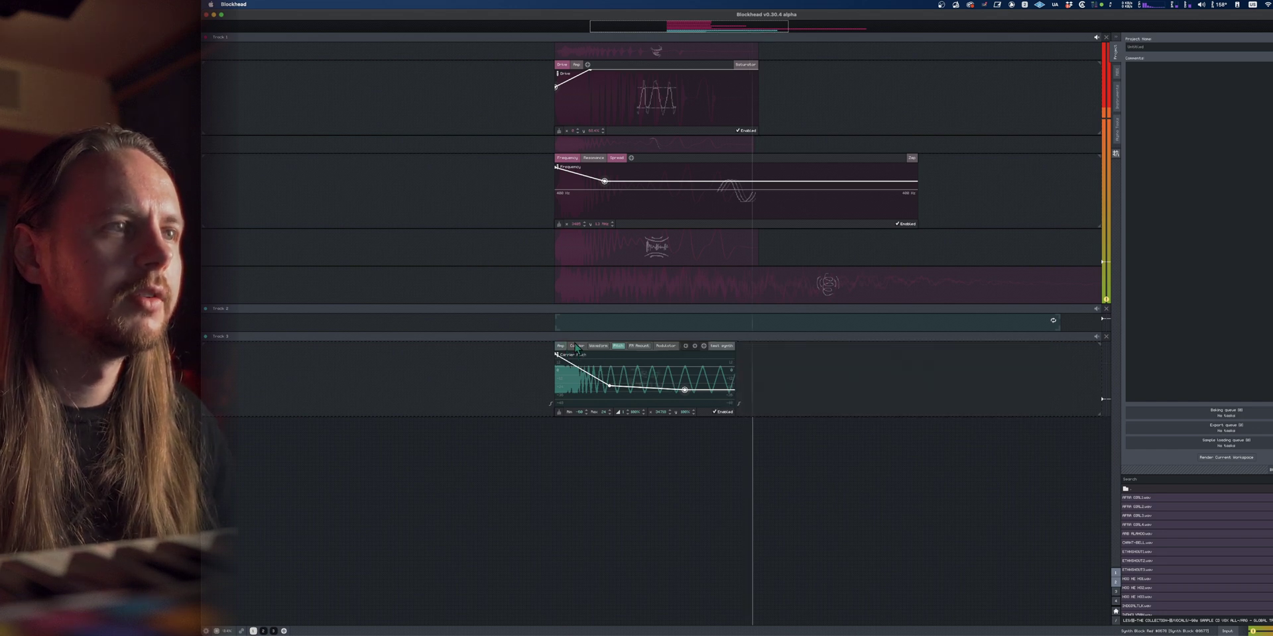
pyautogui.click(560, 346)
pyautogui.click(561, 346)
pyautogui.click(561, 346)
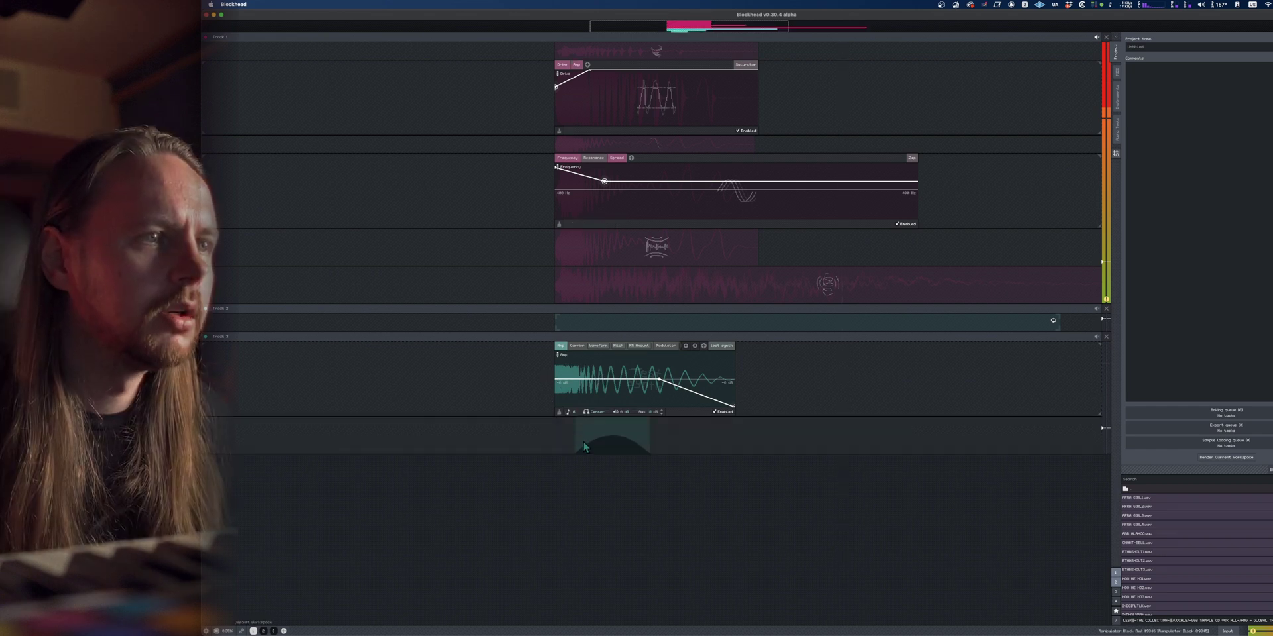
# Add a Send block directly beneath the Test Synth, stretch it across the synth's length, and add a Receive block
pyautogui.rightClick(622, 437)
pyautogui.click(657, 497)
pyautogui.moveTo(646, 443); pyautogui.dragTo(587, 442)
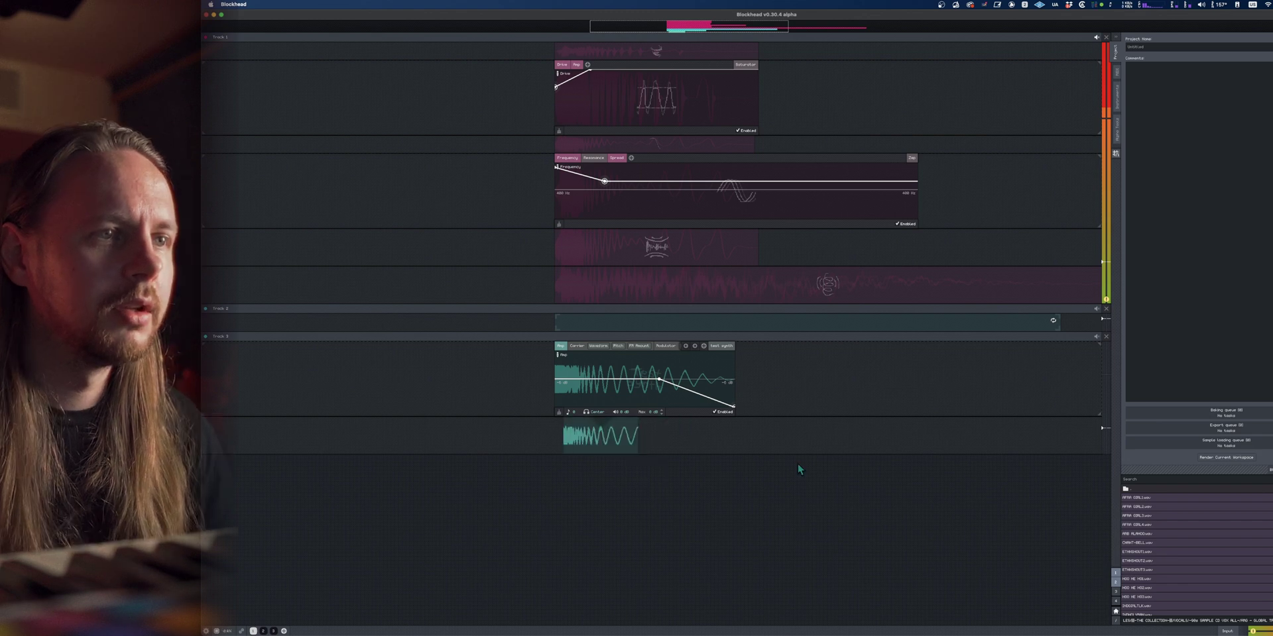
pyautogui.rightClick(798, 463)
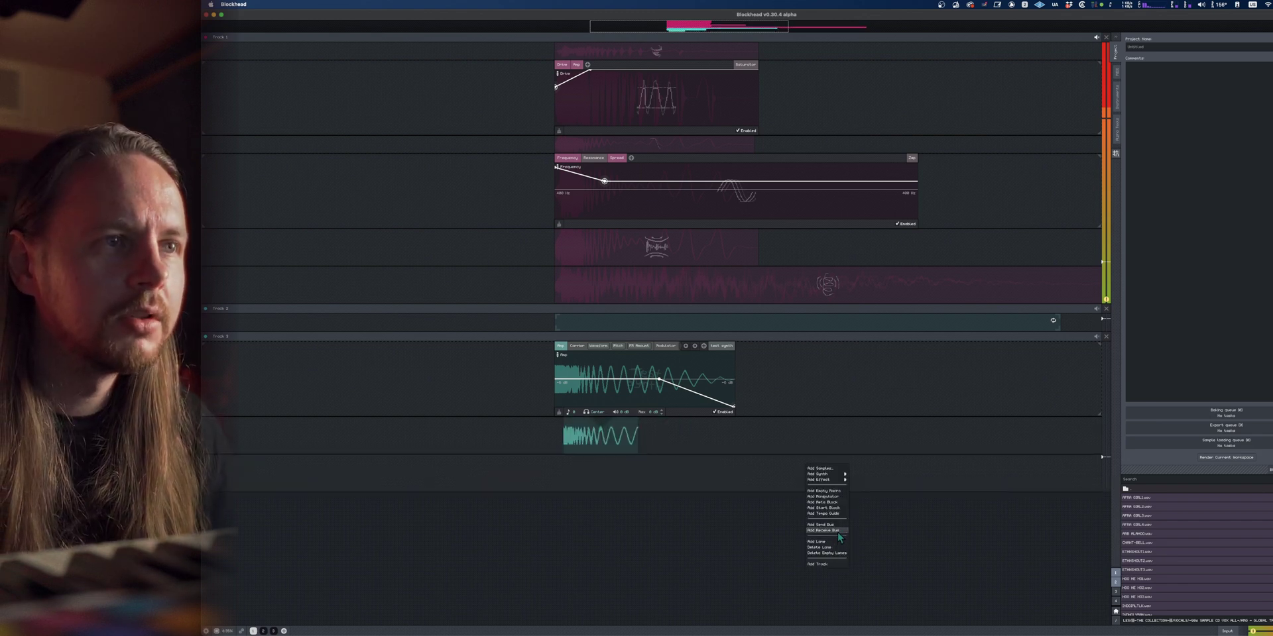
pyautogui.click(837, 531)
pyautogui.moveTo(861, 486); pyautogui.dragTo(762, 487)
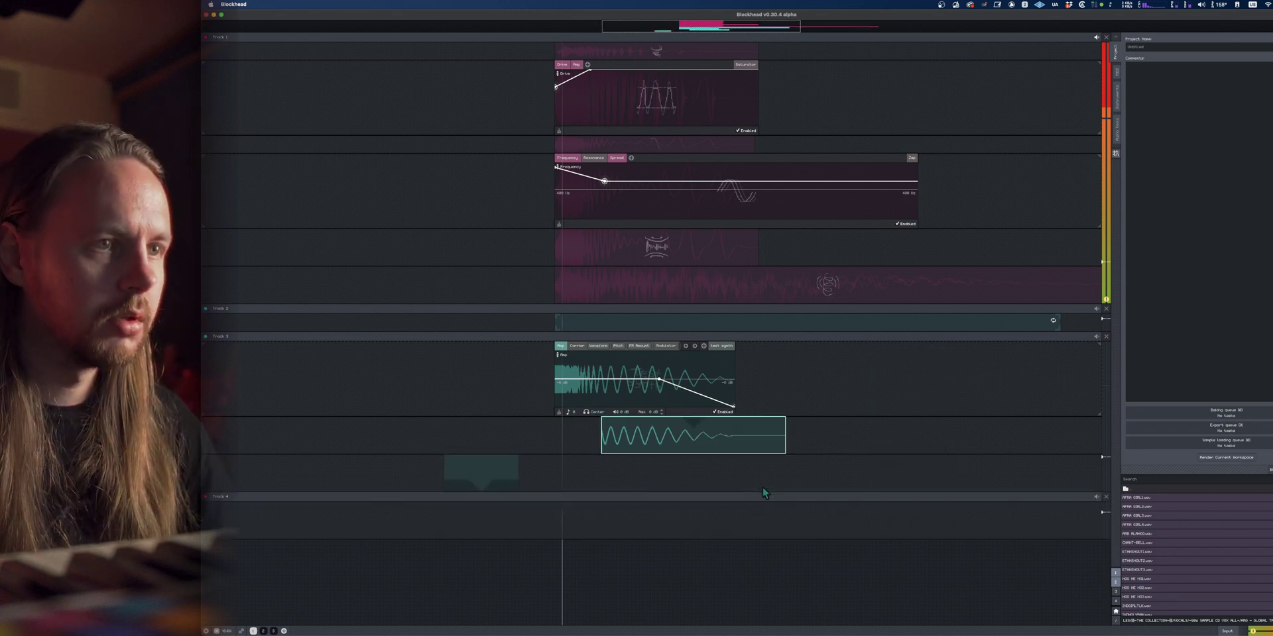
pyautogui.rightClick(713, 436)
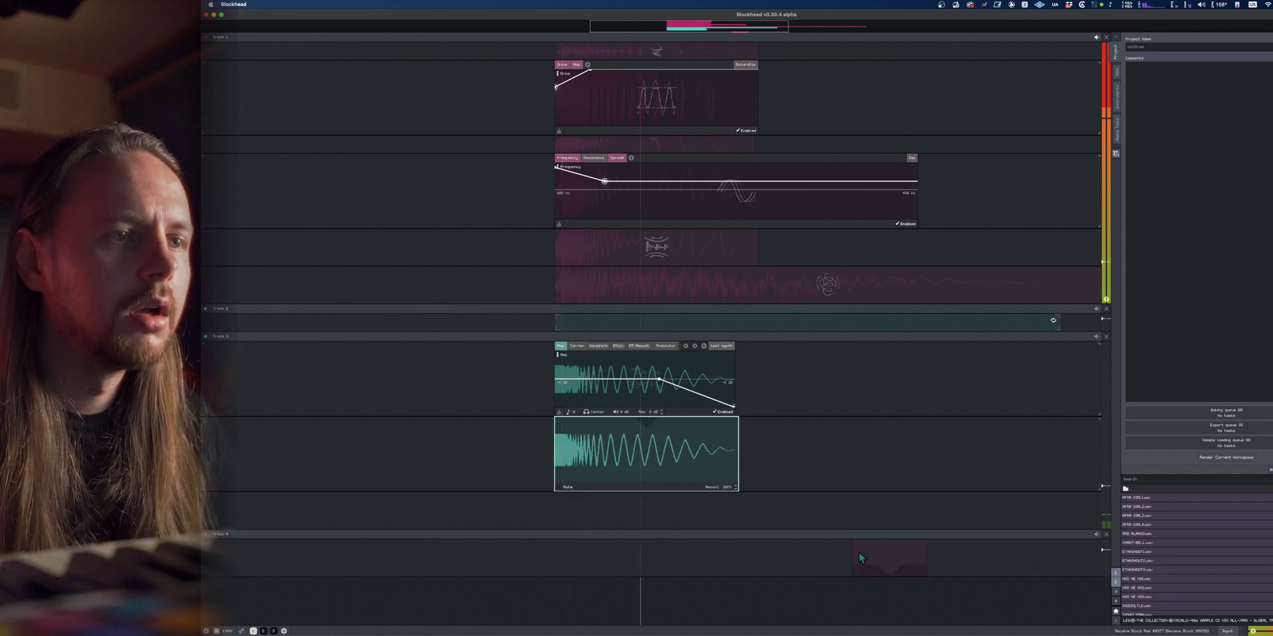
# Expand the Receive block on Track 4 and set its source to the Send block under the Test Synth
pyautogui.doubleClick(861, 553)
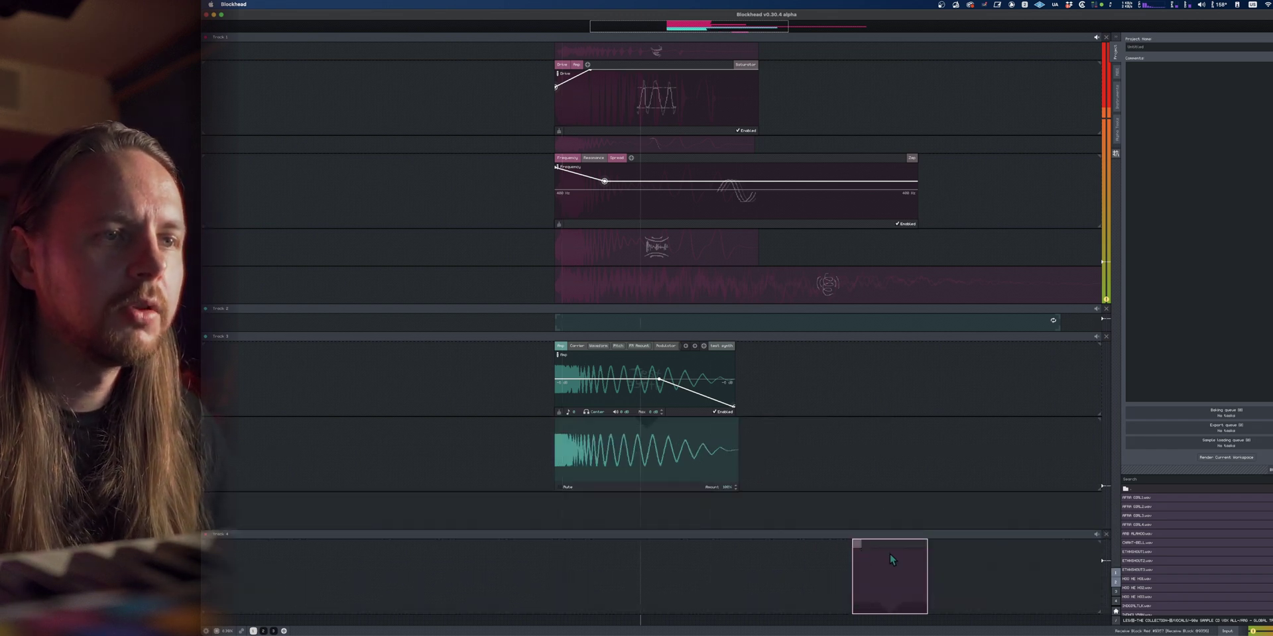
pyautogui.scroll(-2, 901, 555)
pyautogui.click(878, 544)
pyautogui.click(879, 557)
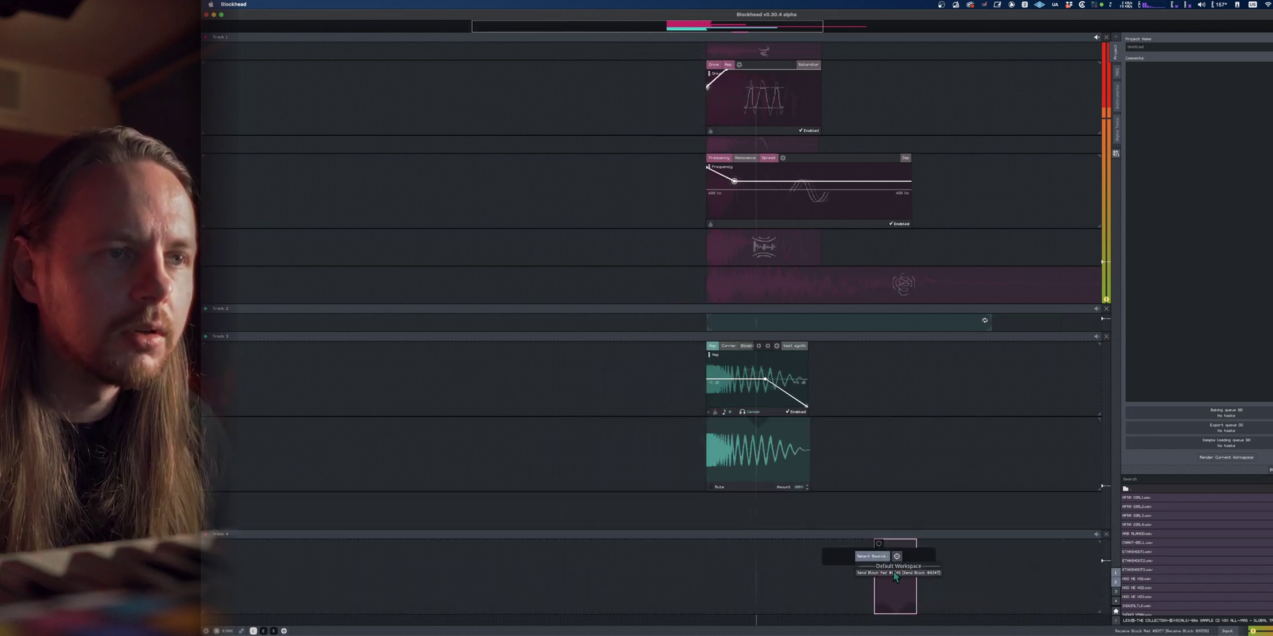
pyautogui.click(895, 573)
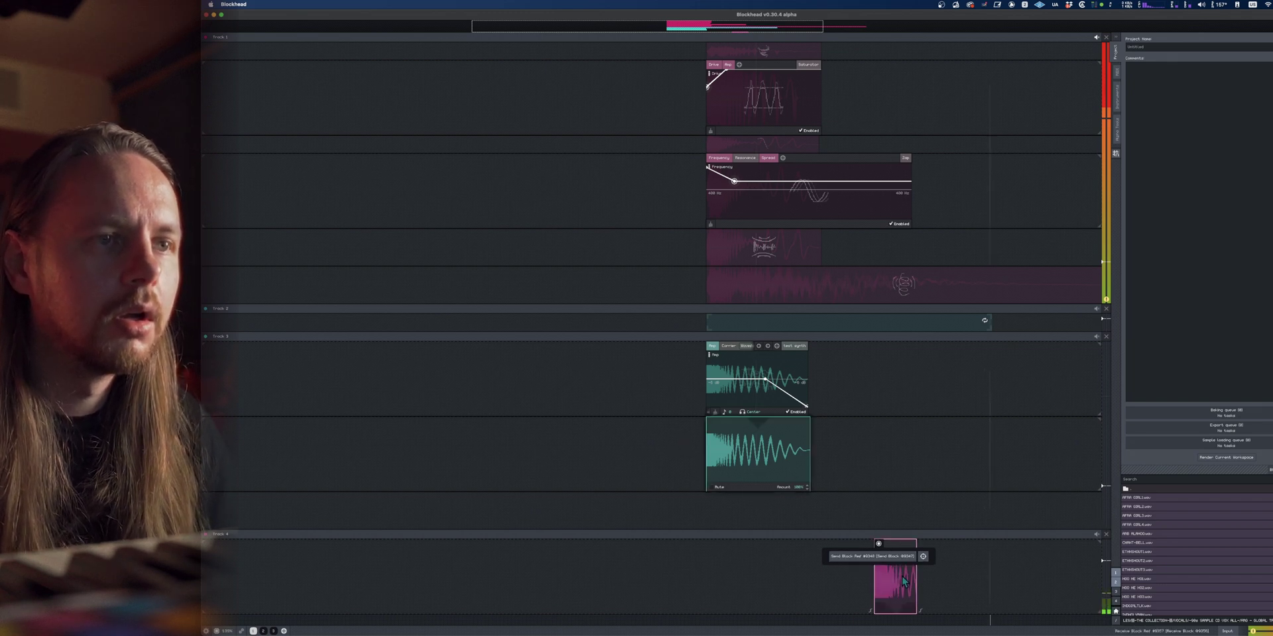
# Move the Receive block along Track 4 to a position before the Test Synth begins
pyautogui.scroll(2, 895, 576)
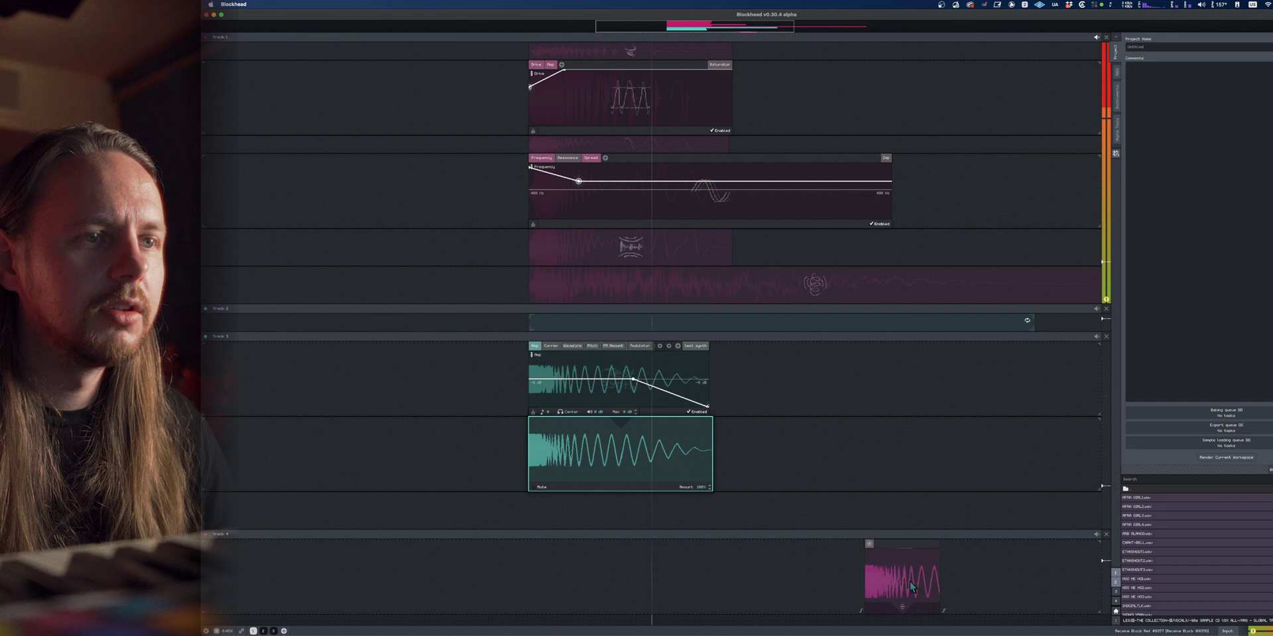
pyautogui.scroll(-2, 887, 577)
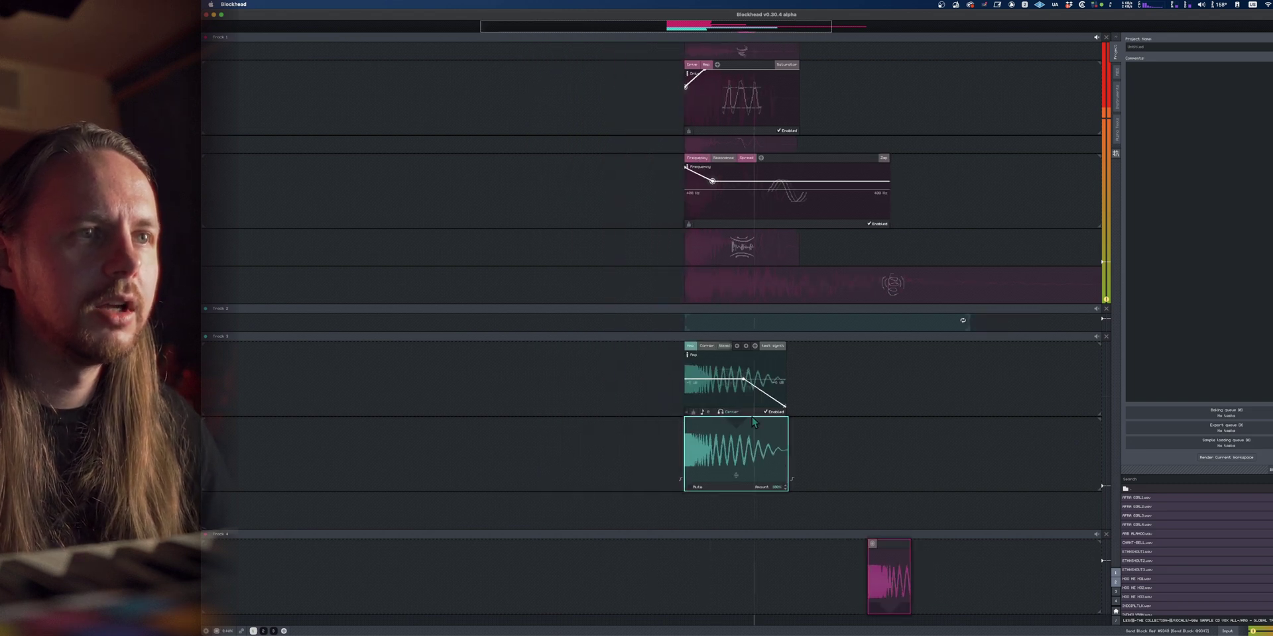
pyautogui.moveTo(889, 577); pyautogui.dragTo(507, 543)
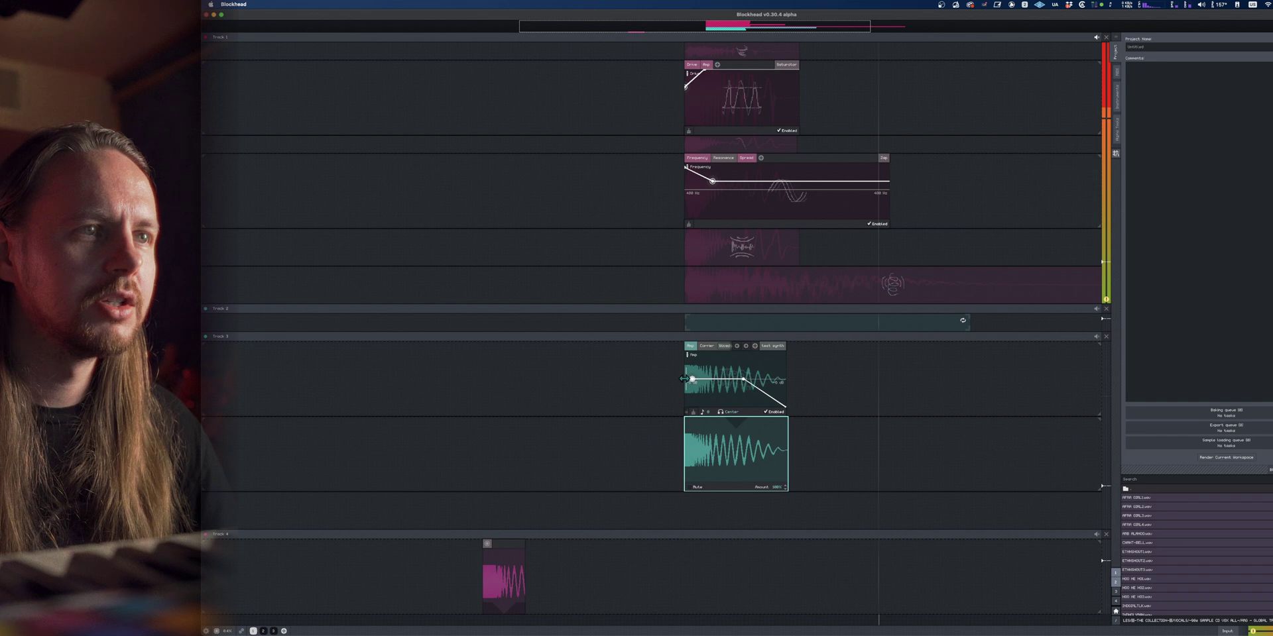
# Reshape the Test Synth's Amp curve with a short fade-in from the bottom, an early drop and a long decay
pyautogui.scroll(5, 689, 381)
pyautogui.moveTo(677, 380); pyautogui.dragTo(675, 409)
pyautogui.scroll(-5, 671, 412)
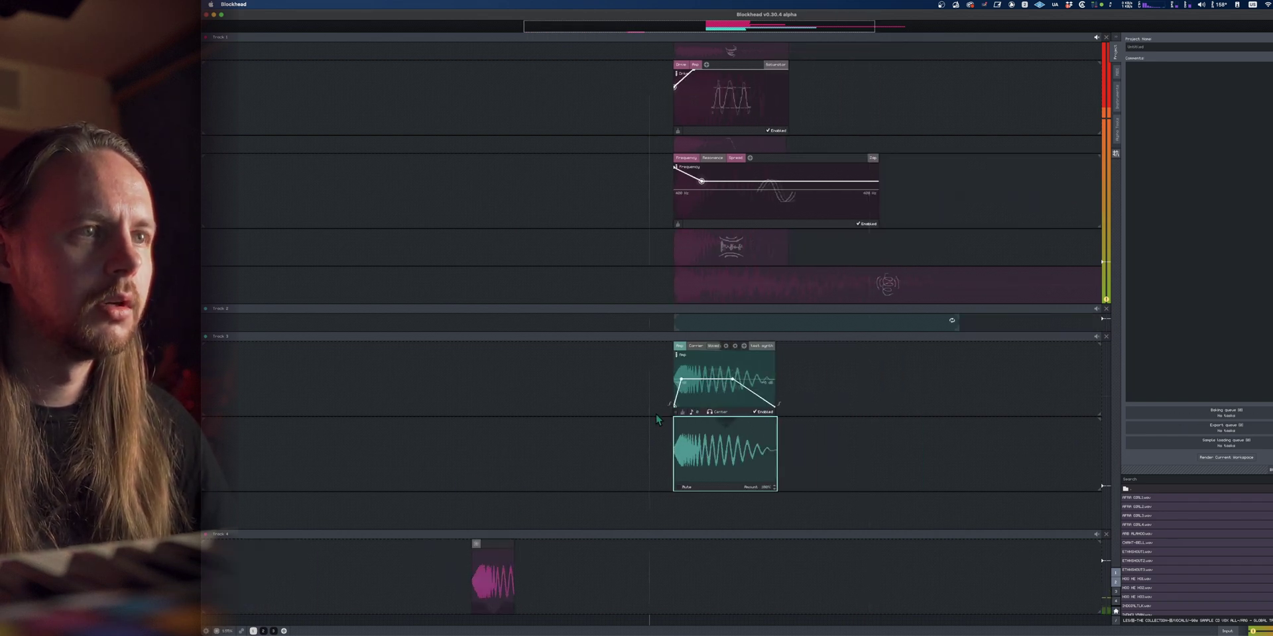
pyautogui.moveTo(732, 379)
pyautogui.mouseDown()
pyautogui.moveTo(700, 385)
pyautogui.moveTo(732, 387)
pyautogui.mouseUp()
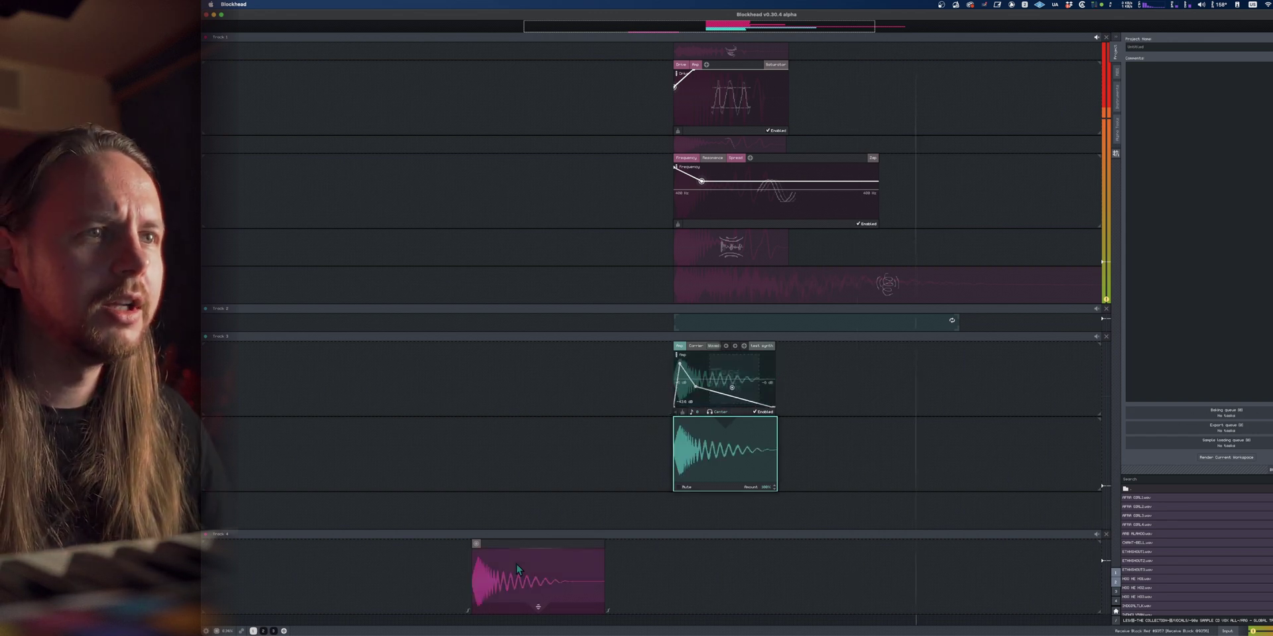
# Move the Receive block onto Track 3 just after the Test Synth and extend the Send block beneath it to form a feedback loop
pyautogui.moveTo(515, 563); pyautogui.dragTo(822, 391)
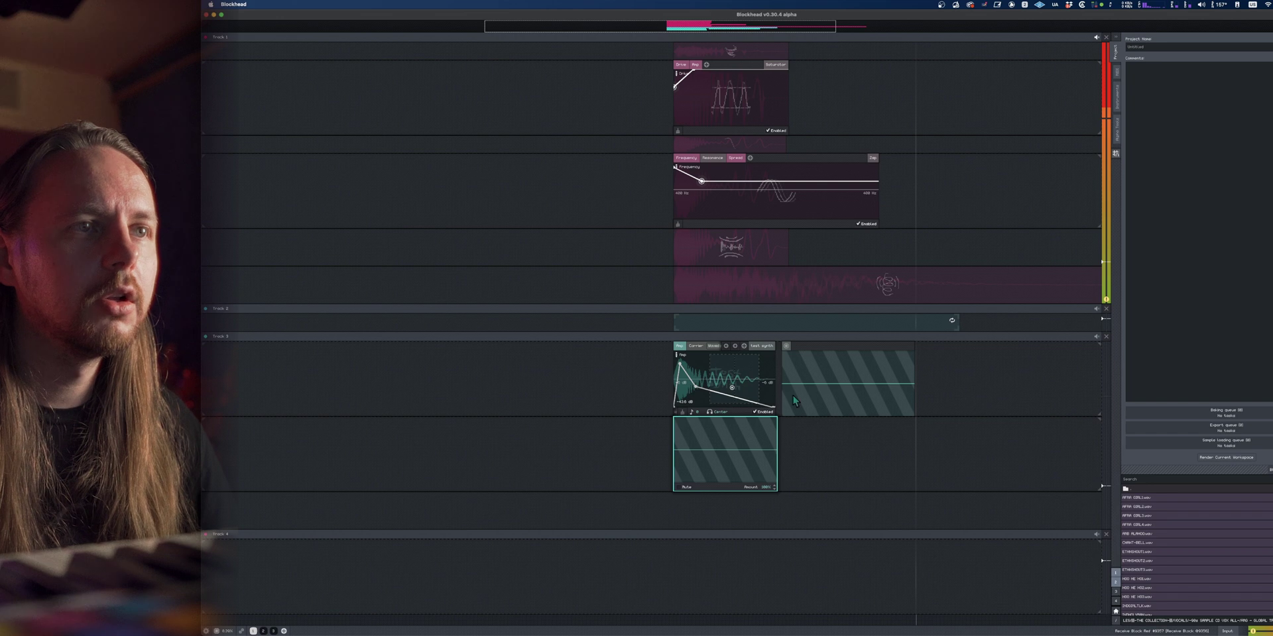
pyautogui.moveTo(776, 452); pyautogui.dragTo(847, 458)
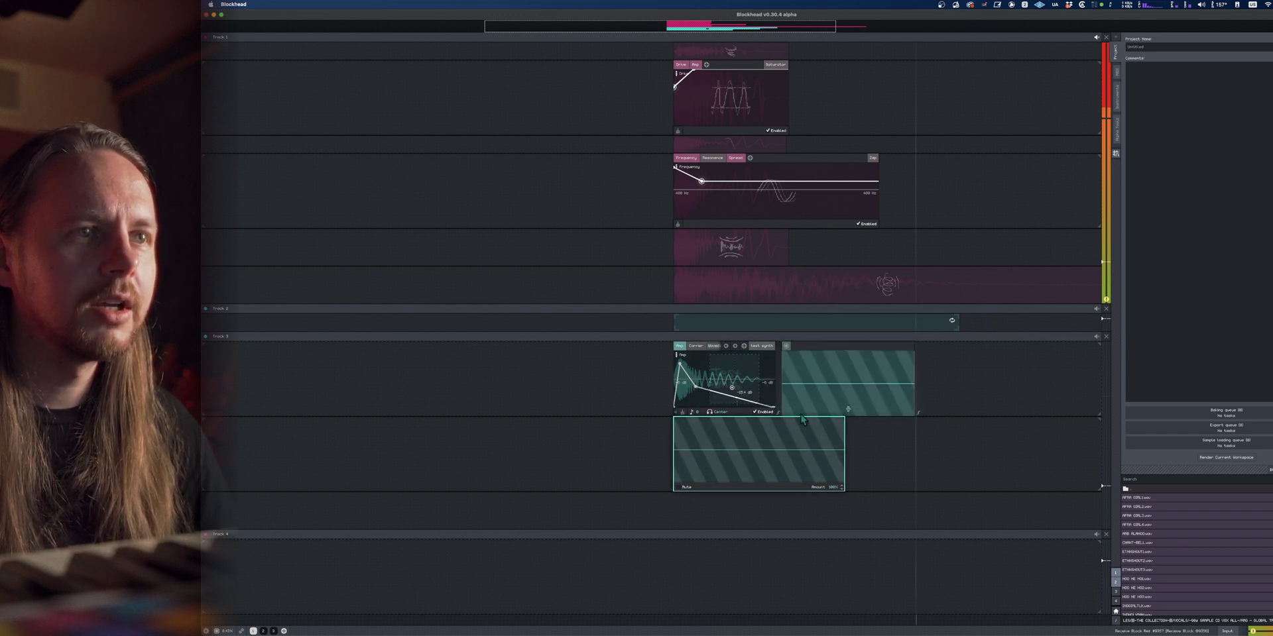
pyautogui.scroll(-2, 897, 460)
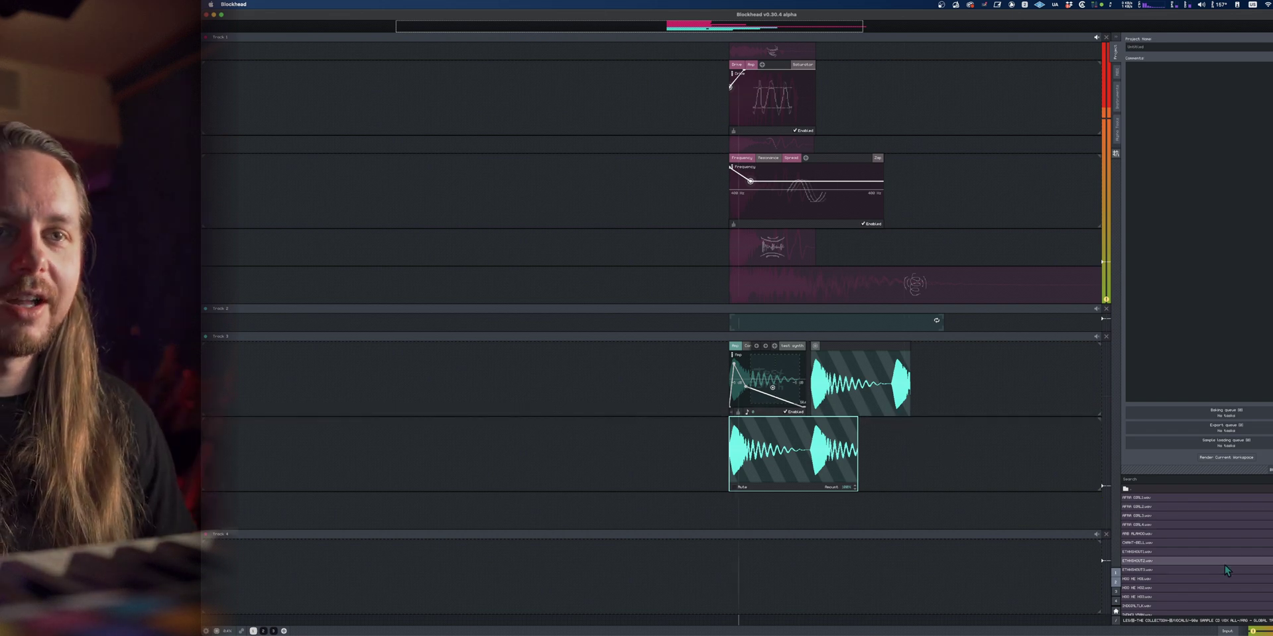
# Open the input recording and place one of its recorded segments on the empty lane beneath the Send block
pyautogui.click(1228, 631)
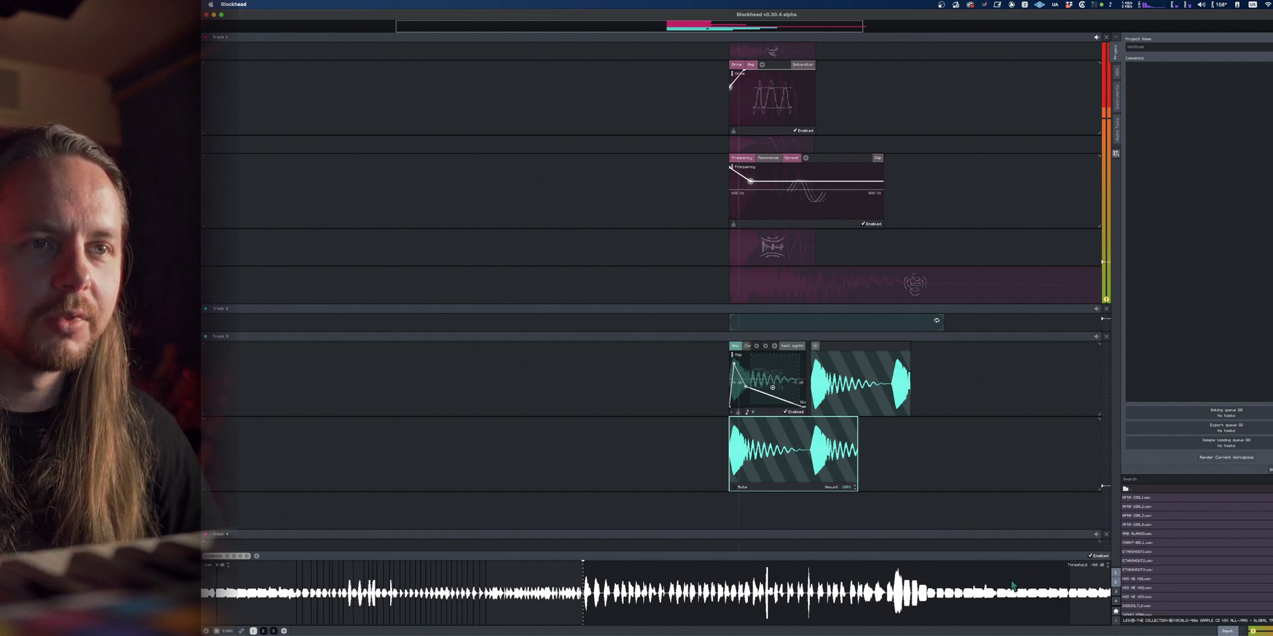
pyautogui.moveTo(1020, 583); pyautogui.dragTo(1104, 593)
pyautogui.moveTo(1094, 596); pyautogui.dragTo(1071, 502)
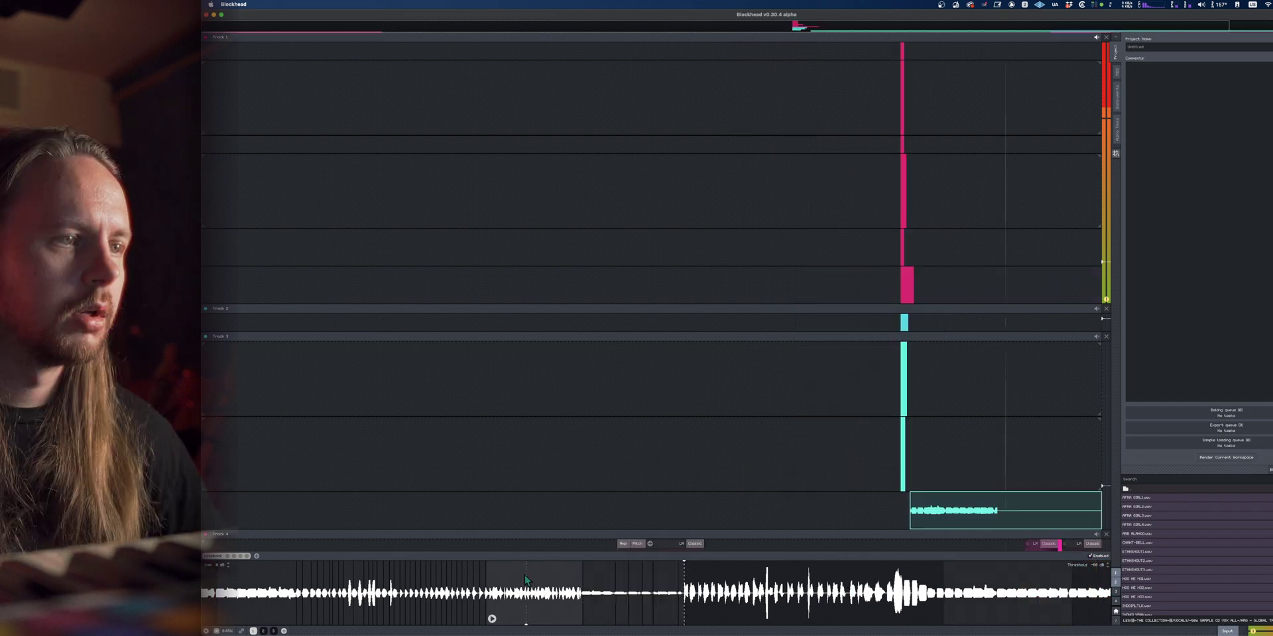
# Place an earlier segment of the input recording on Track 4 as a sampler block and shift it to an earlier position
pyautogui.click(534, 588)
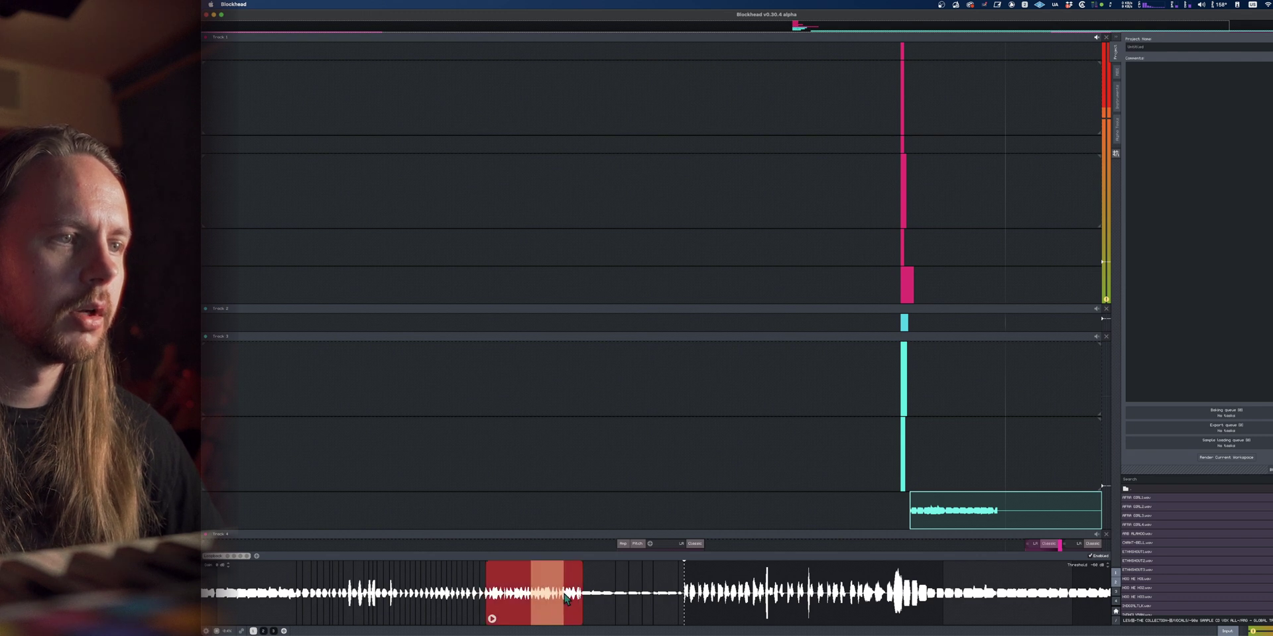
pyautogui.moveTo(549, 598); pyautogui.dragTo(622, 574)
pyautogui.scroll(5, 712, 556)
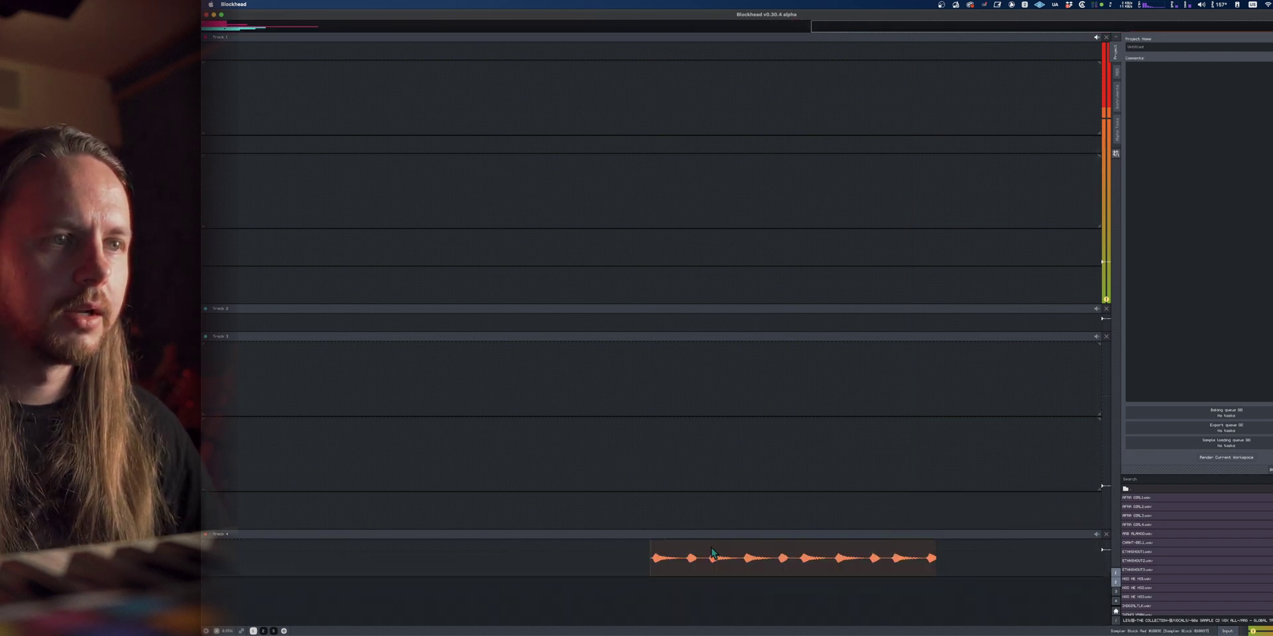
pyautogui.scroll(-4, 575, 560)
pyautogui.moveTo(575, 560); pyautogui.dragTo(536, 560)
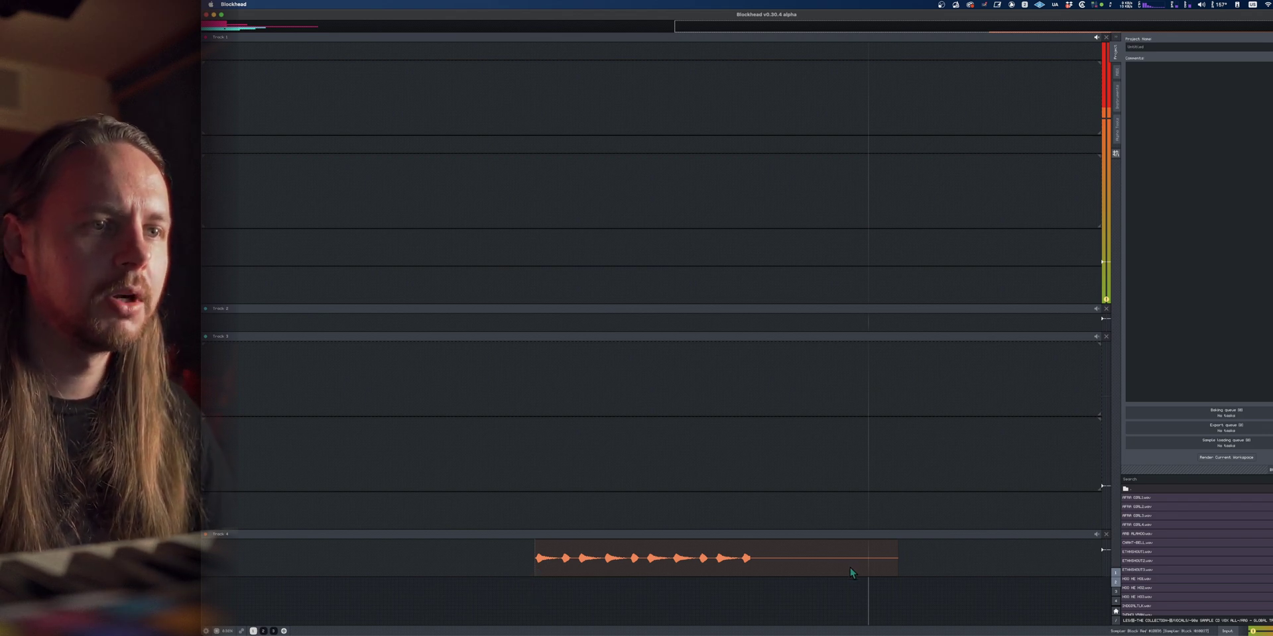
# Trim the end of the Track 4 sample just after its last hit and fit a Tempo Guide block on Track 5 to the hits' rhythm
pyautogui.moveTo(897, 562); pyautogui.dragTo(761, 564)
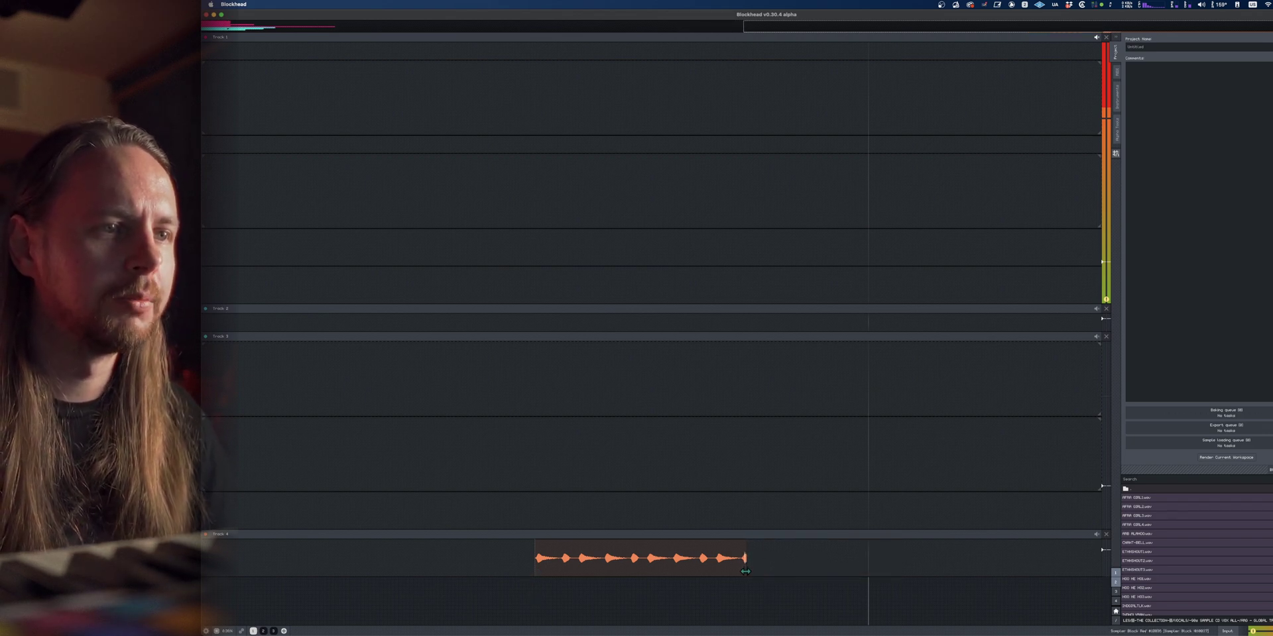
pyautogui.scroll(3, 633, 568)
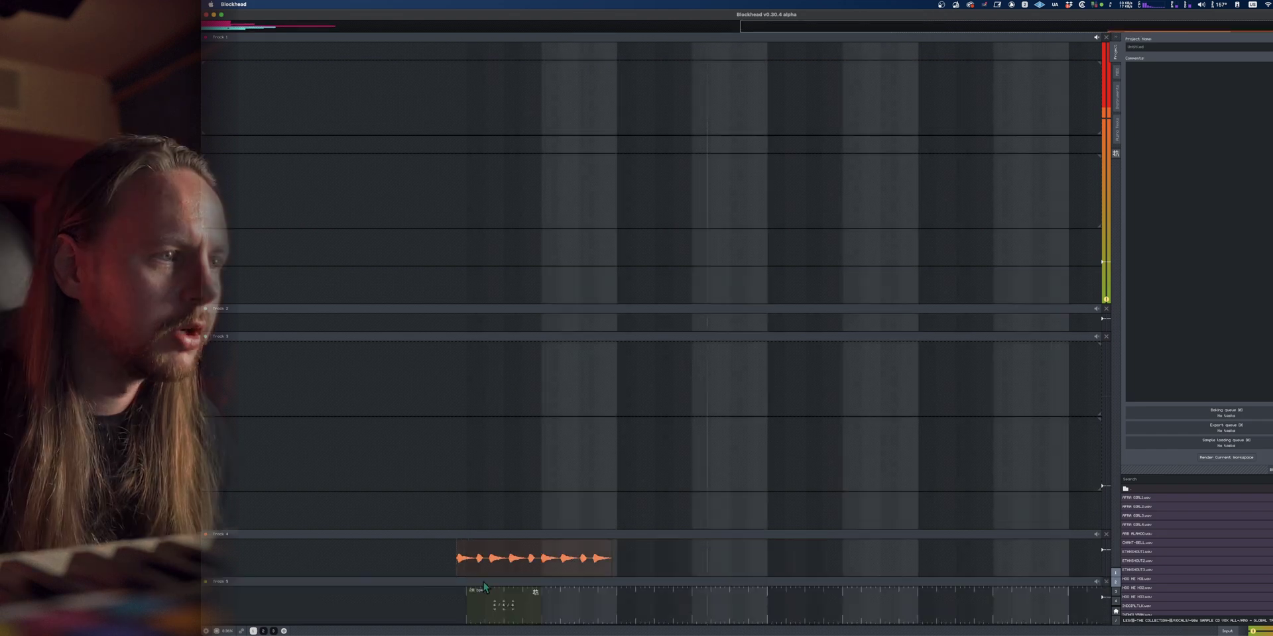
pyautogui.scroll(8, 481, 606)
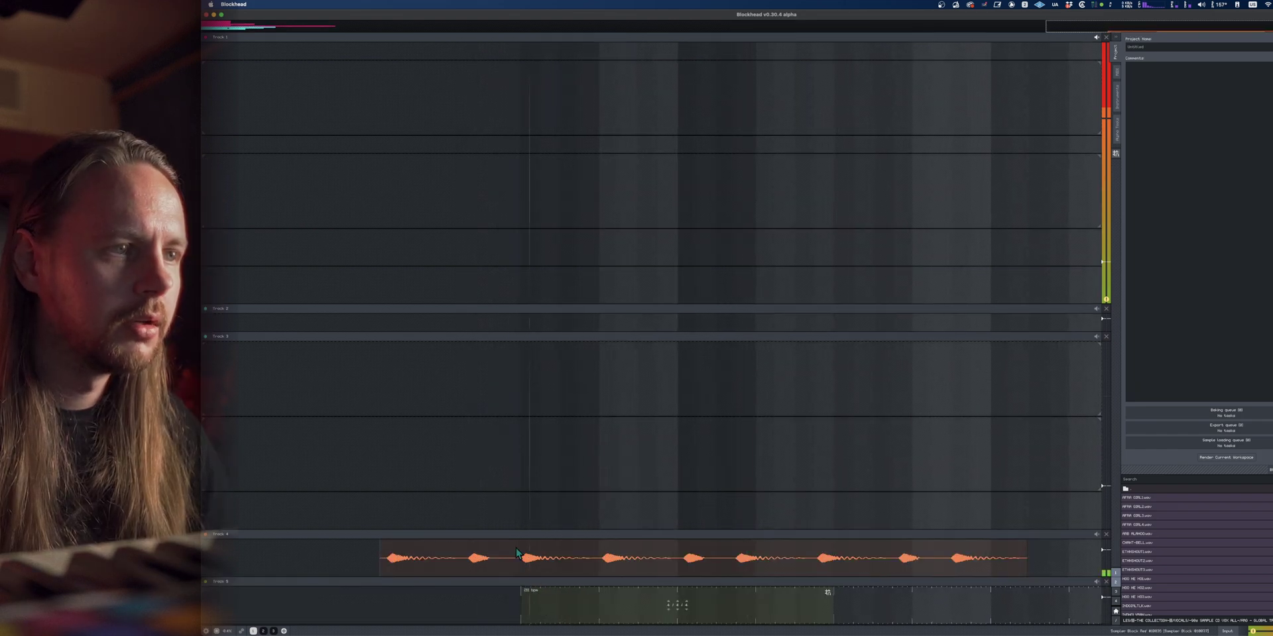
pyautogui.moveTo(780, 600); pyautogui.dragTo(845, 602)
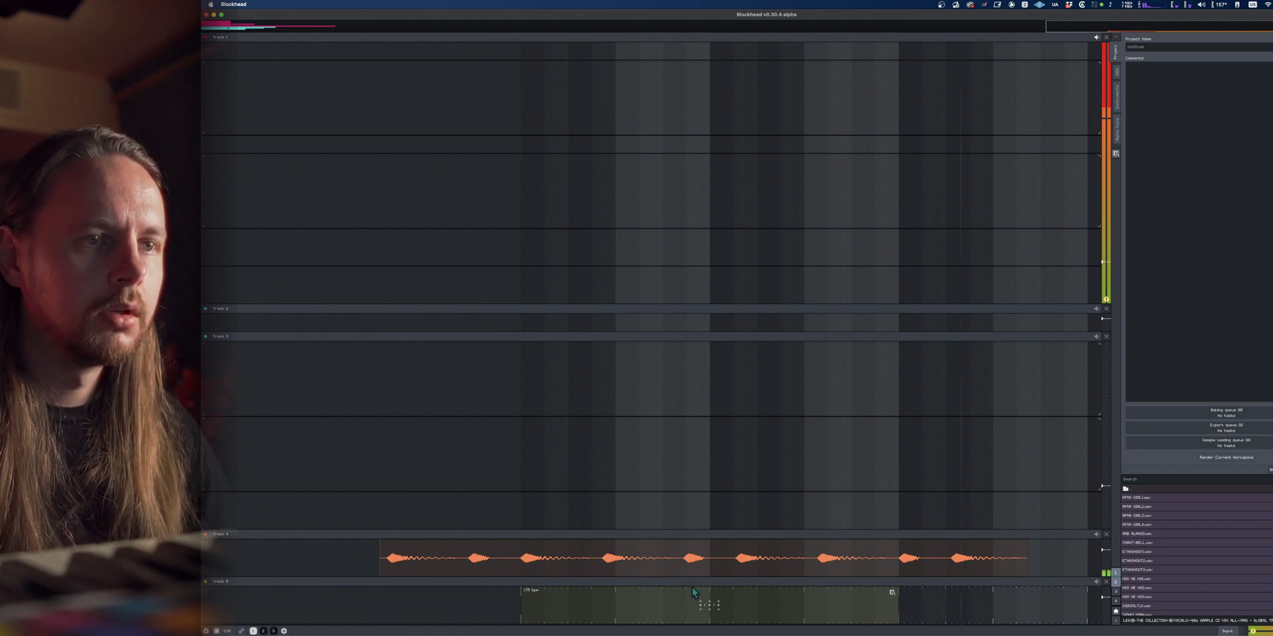
pyautogui.moveTo(898, 620); pyautogui.dragTo(956, 629)
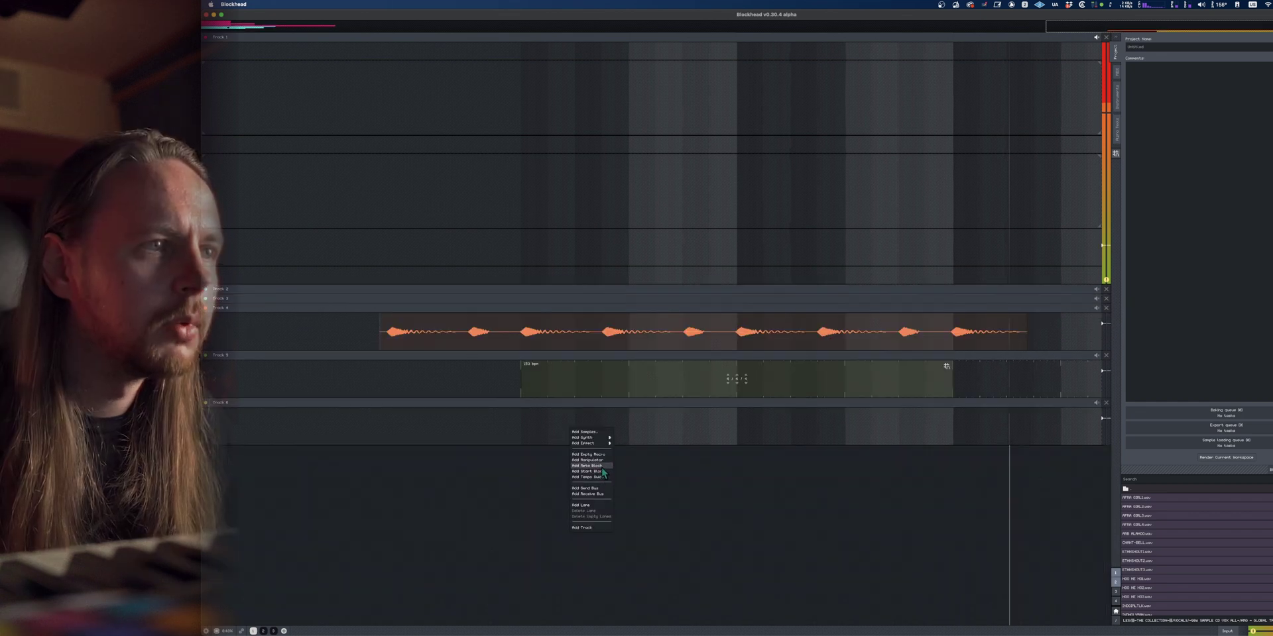
# Add a looping Meta Block on Track 6 spanning the same range as the Tempo Guide, and play it
pyautogui.click(600, 466)
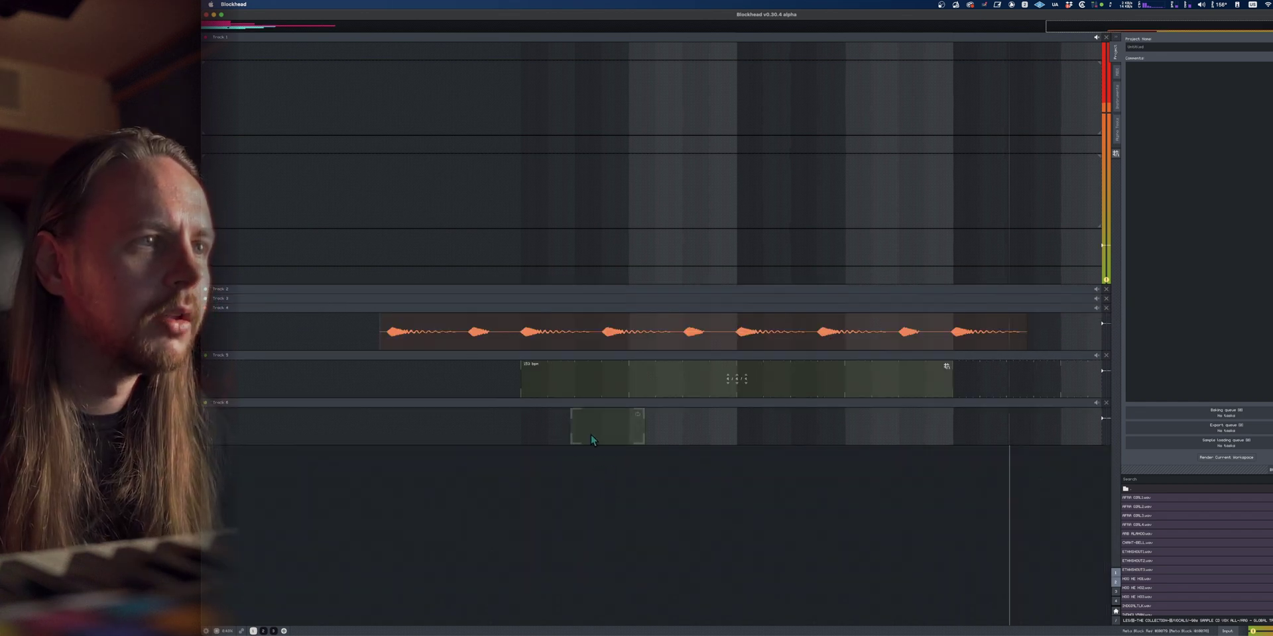
pyautogui.moveTo(563, 430); pyautogui.dragTo(953, 451)
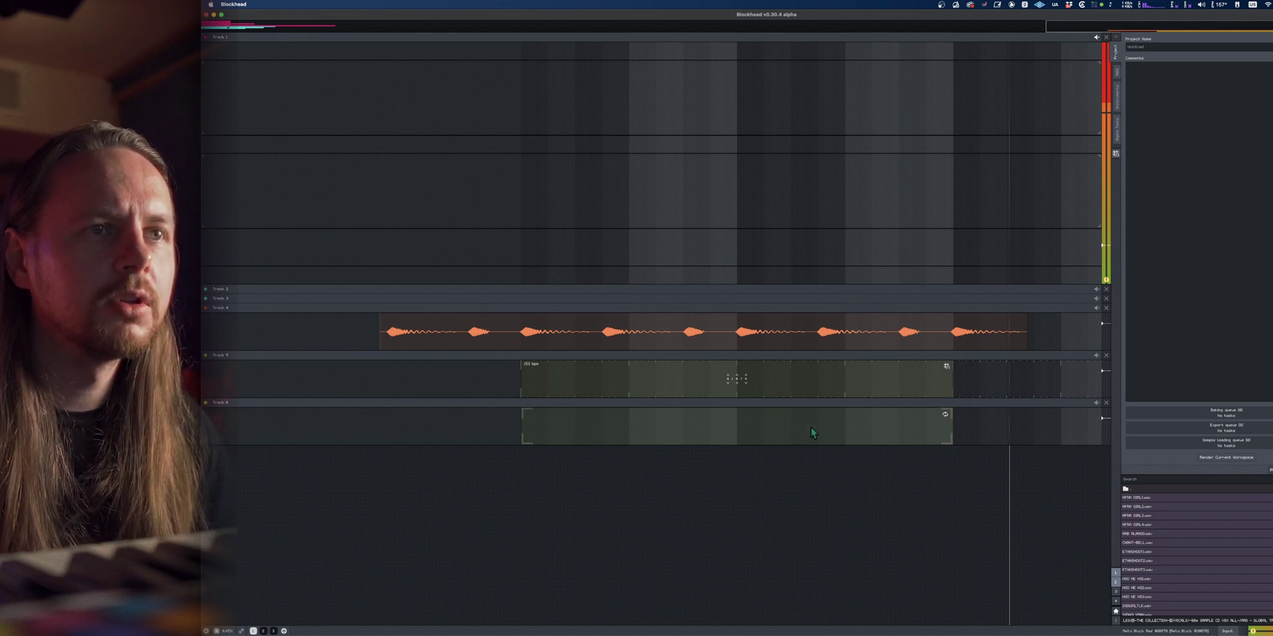
pyautogui.press('space')
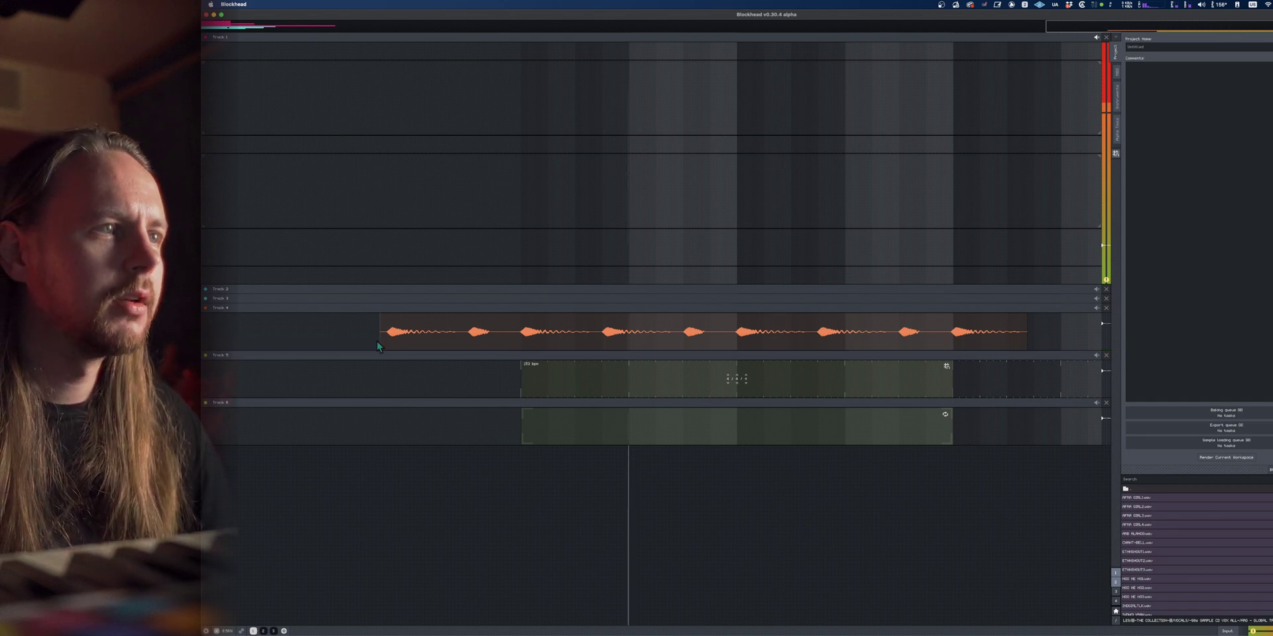
pyautogui.moveTo(377, 343); pyautogui.dragTo(488, 345)
pyautogui.press('super+z')
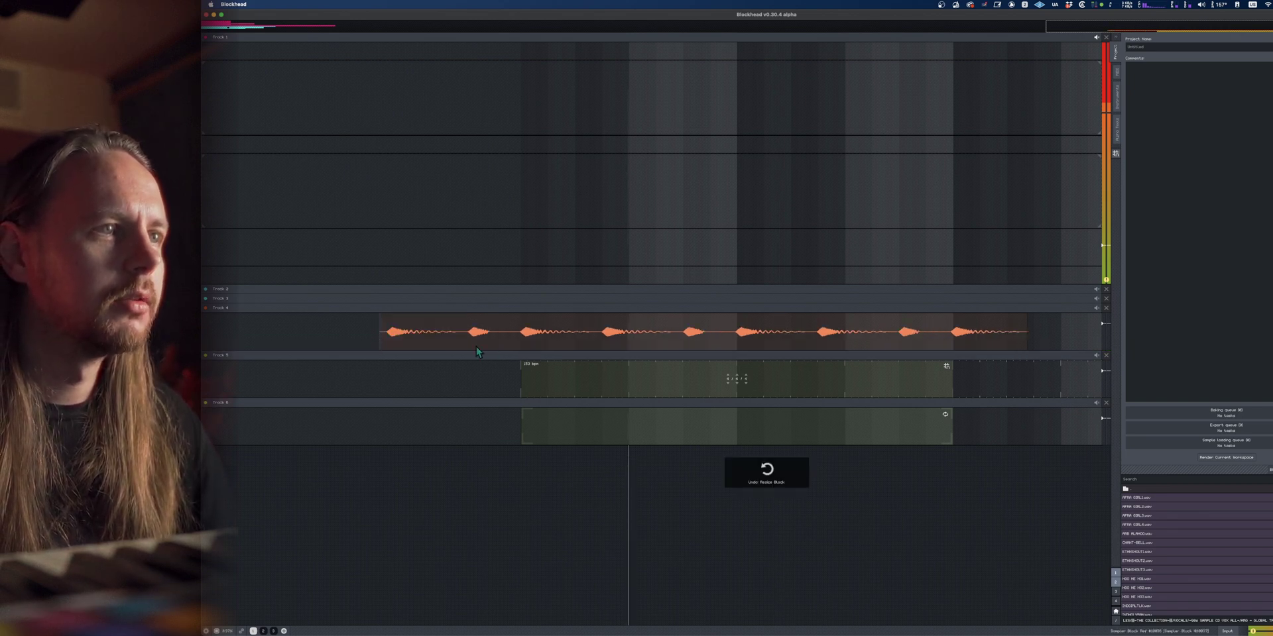
pyautogui.moveTo(380, 340); pyautogui.dragTo(486, 336)
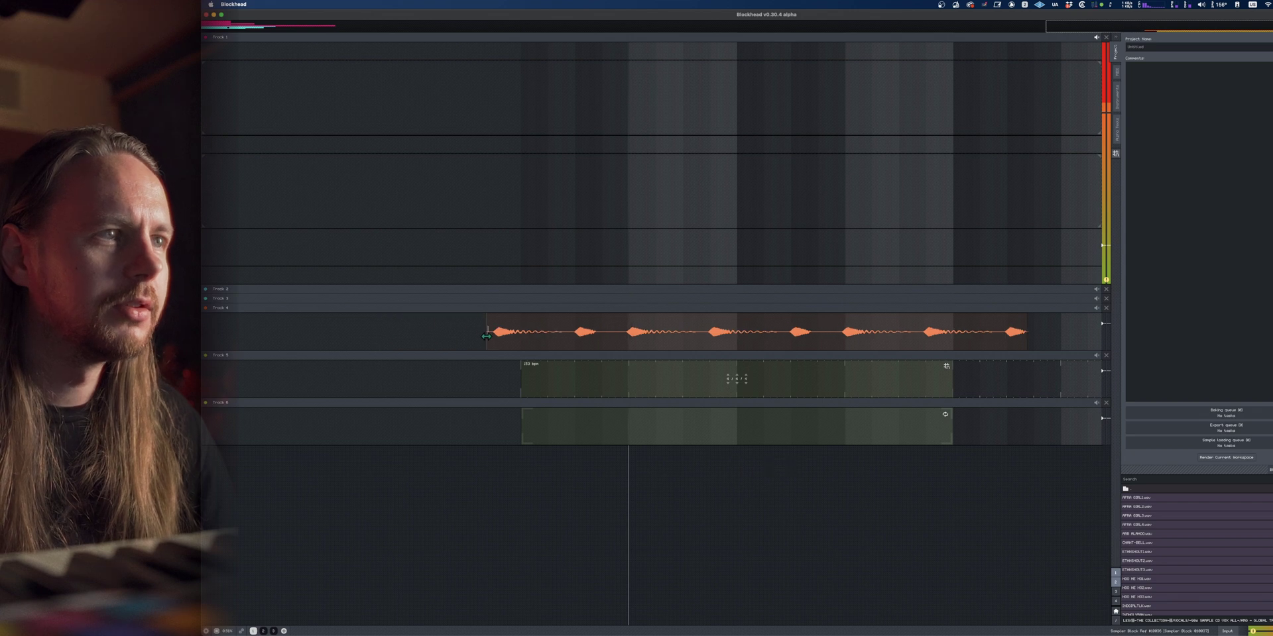
pyautogui.press('super+z')
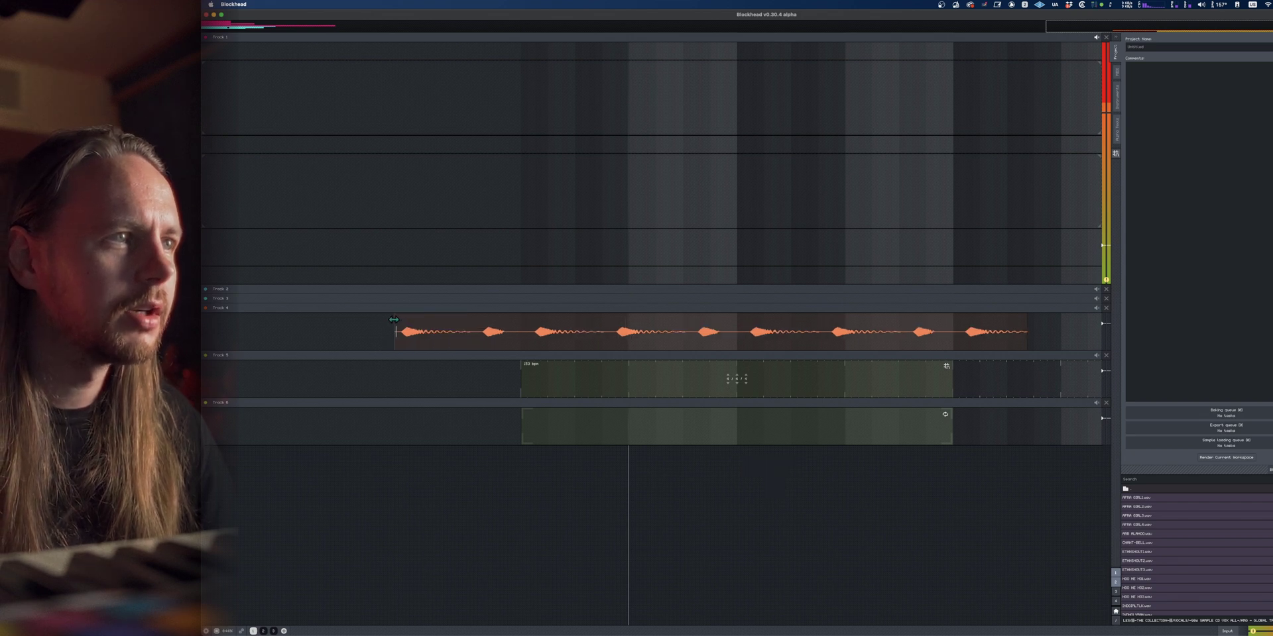
# Split the Track 4 sample at the start and end of the loop range and delete the parts outside it
pyautogui.keyDown('alt'); pyautogui.click(513, 328); pyautogui.keyUp('alt')
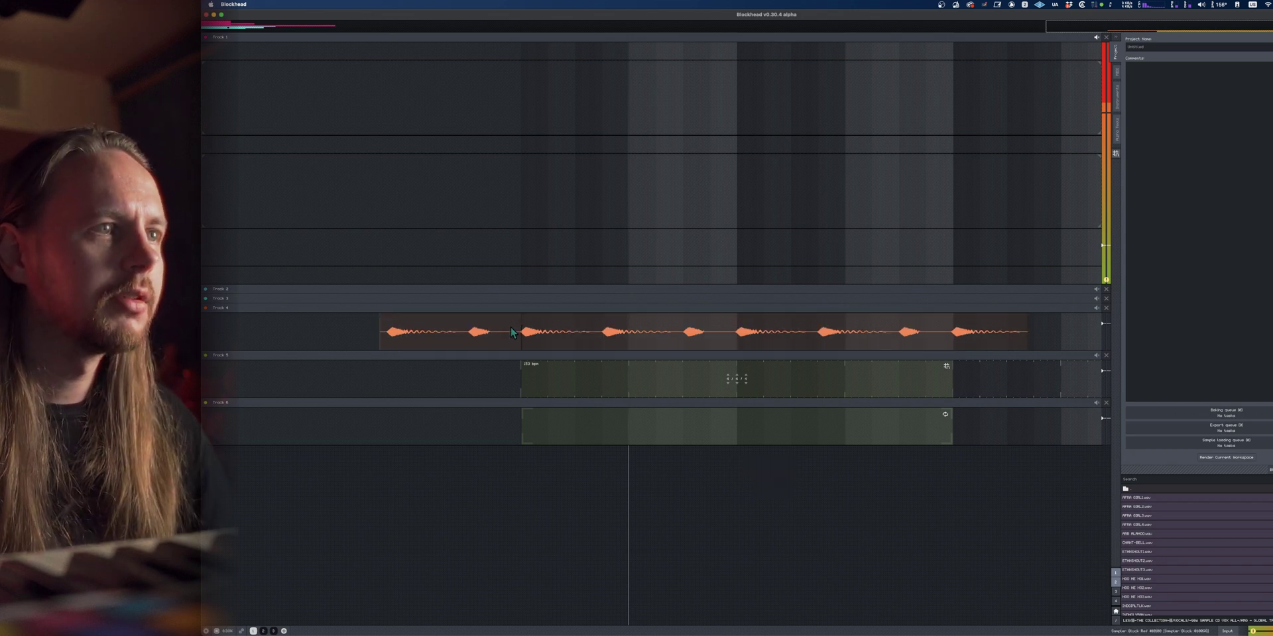
pyautogui.press('Delete')
pyautogui.keyDown('alt'); pyautogui.click(983, 331); pyautogui.keyUp('alt')
pyautogui.press('Delete')
# Add a Spring Reverb effect on the lane under the sample's second hit and place a copy under the fifth hit
pyautogui.rightClick(610, 374)
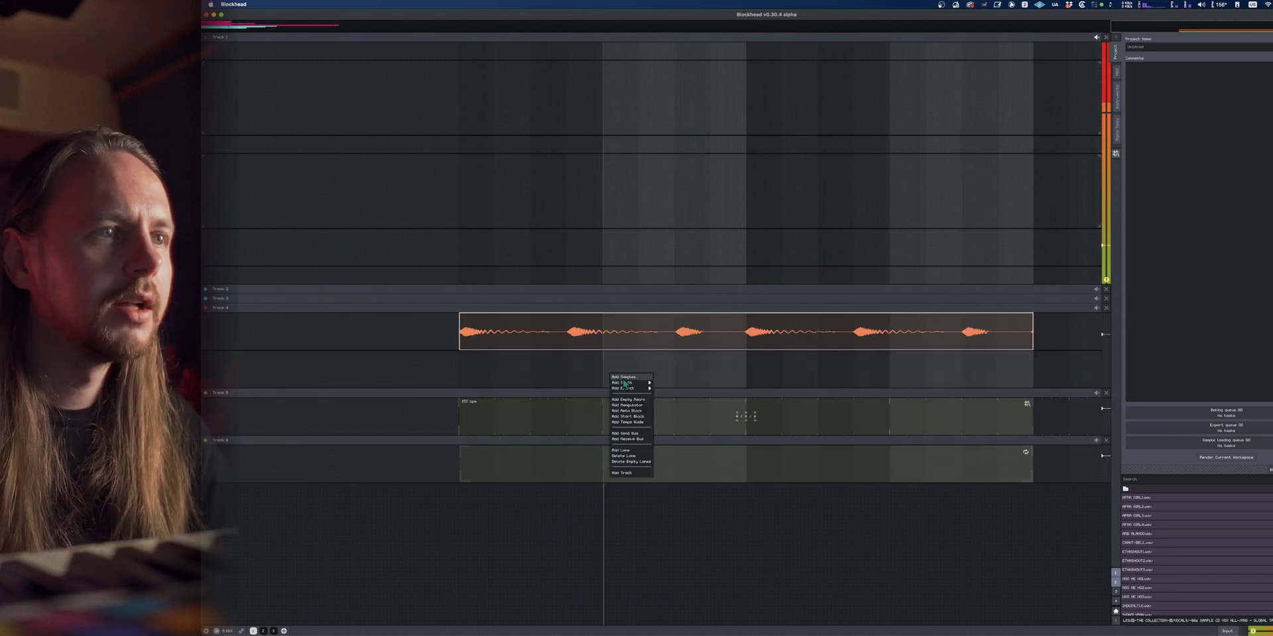
pyautogui.moveTo(628, 388)
pyautogui.moveTo(666, 394)
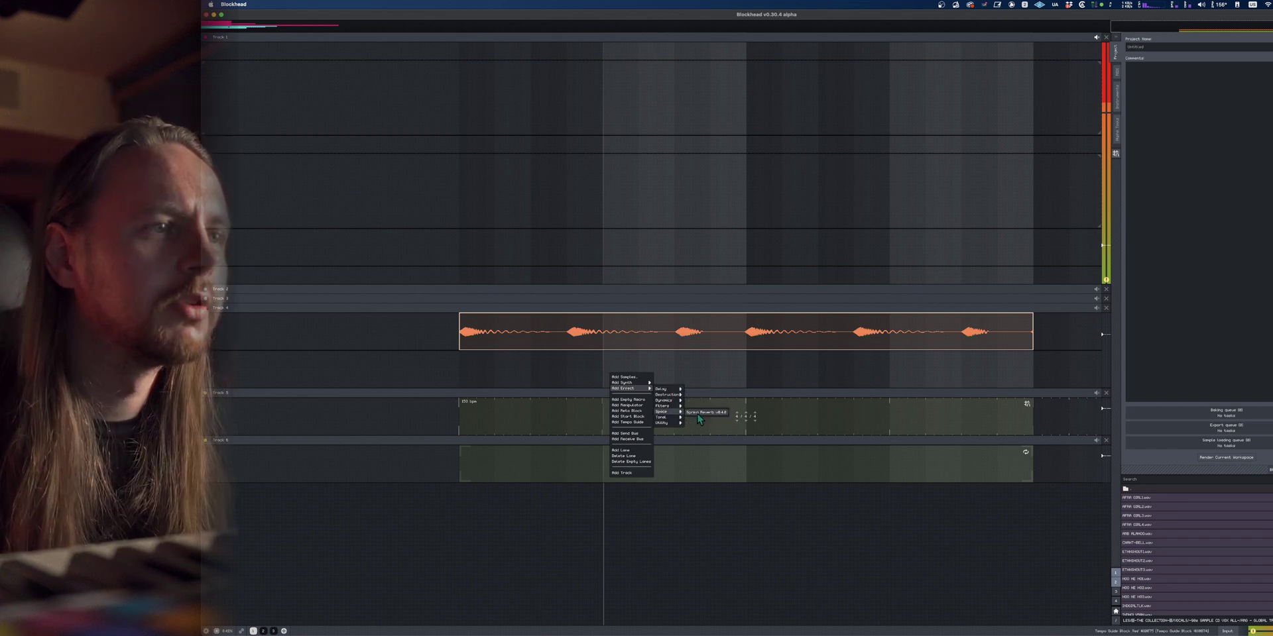
pyautogui.click(698, 412)
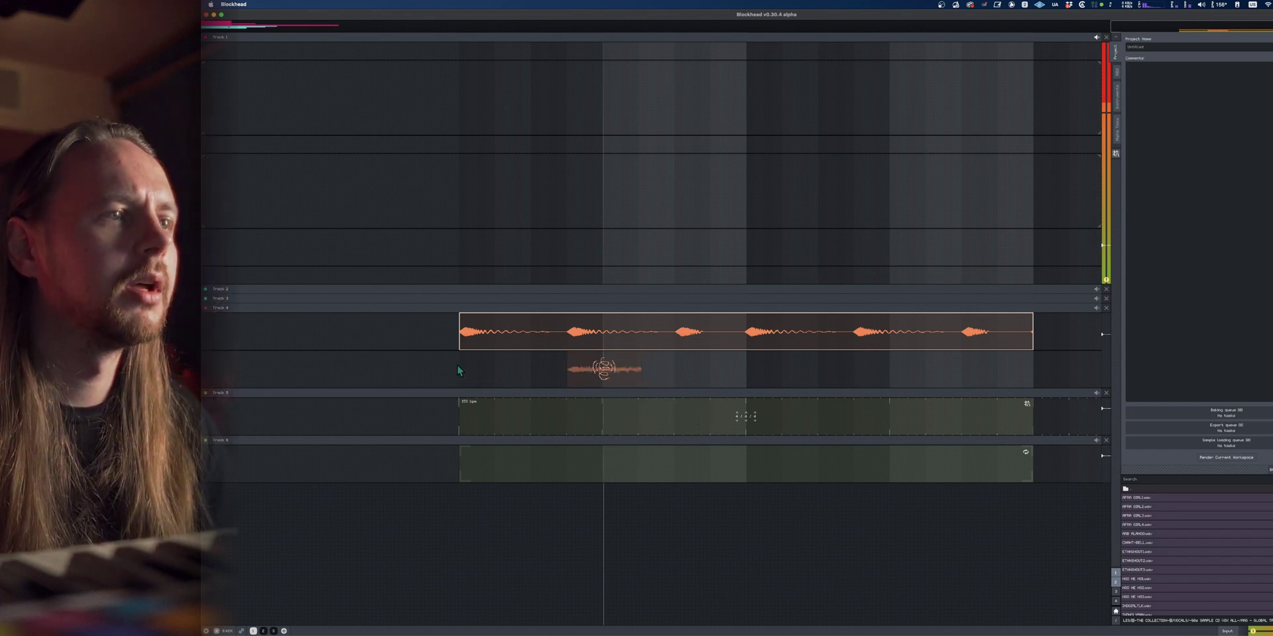
pyautogui.moveTo(595, 379); pyautogui.dragTo(507, 372)
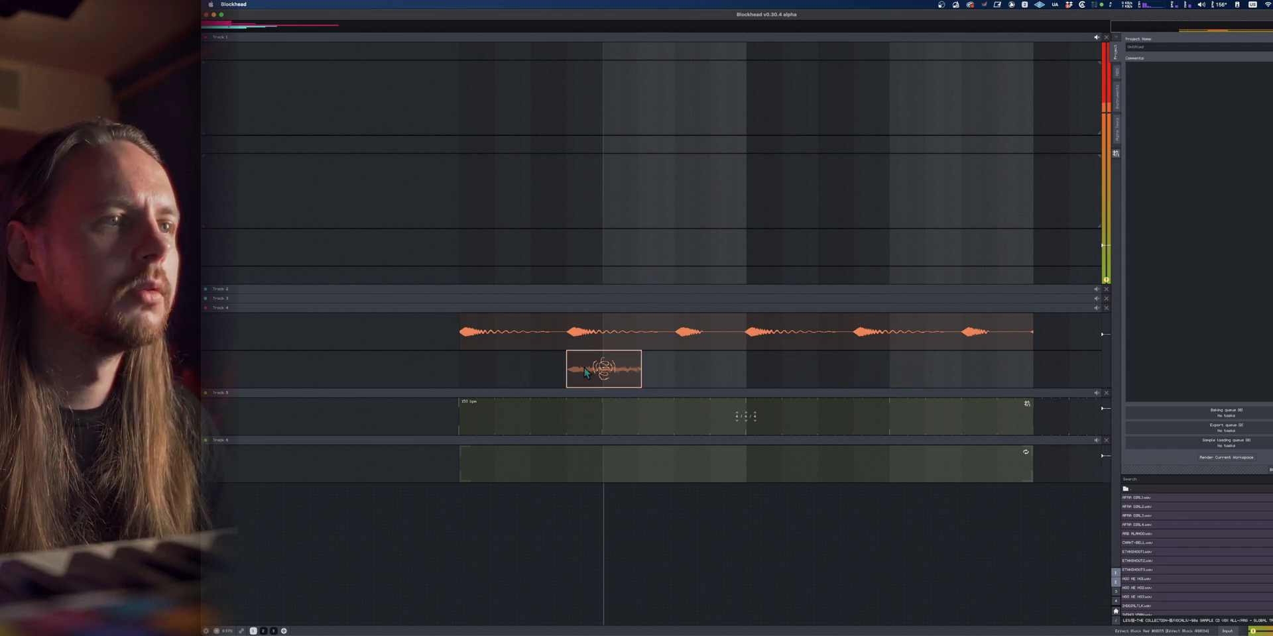
pyautogui.moveTo(587, 373); pyautogui.dragTo(879, 373)
# Try a shortened Spring Reverb copy under the fourth hit during playback, and delete that copy
pyautogui.moveTo(880, 372); pyautogui.dragTo(762, 378)
pyautogui.press('space')
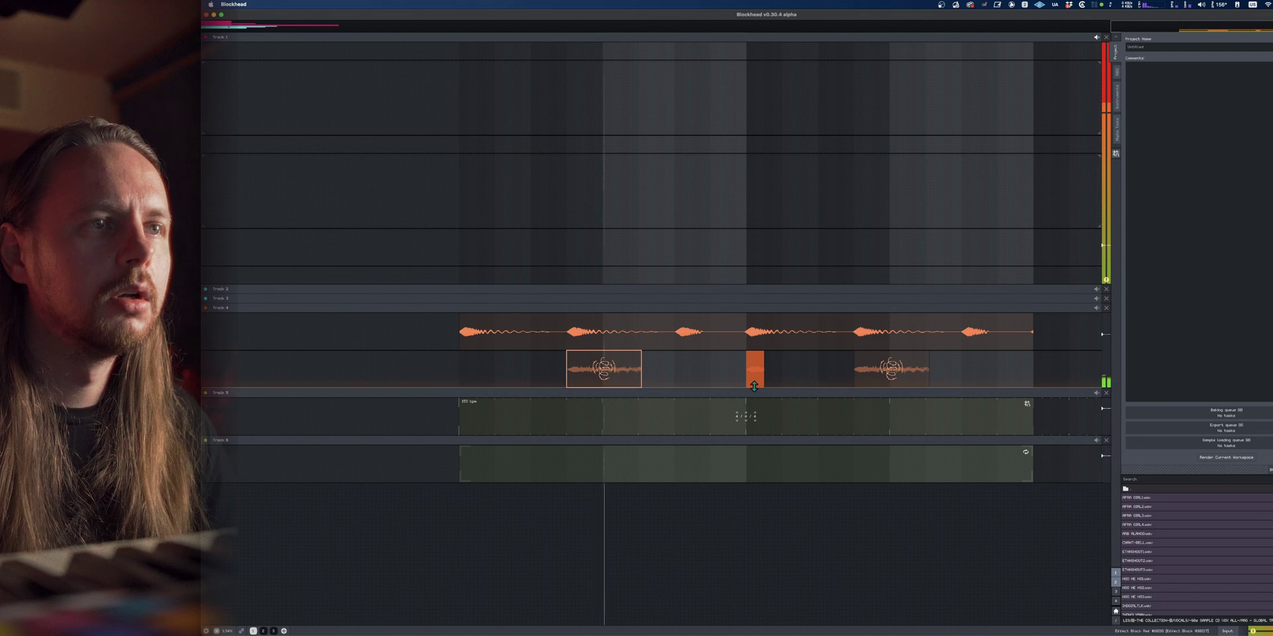
pyautogui.moveTo(762, 378); pyautogui.dragTo(789, 373)
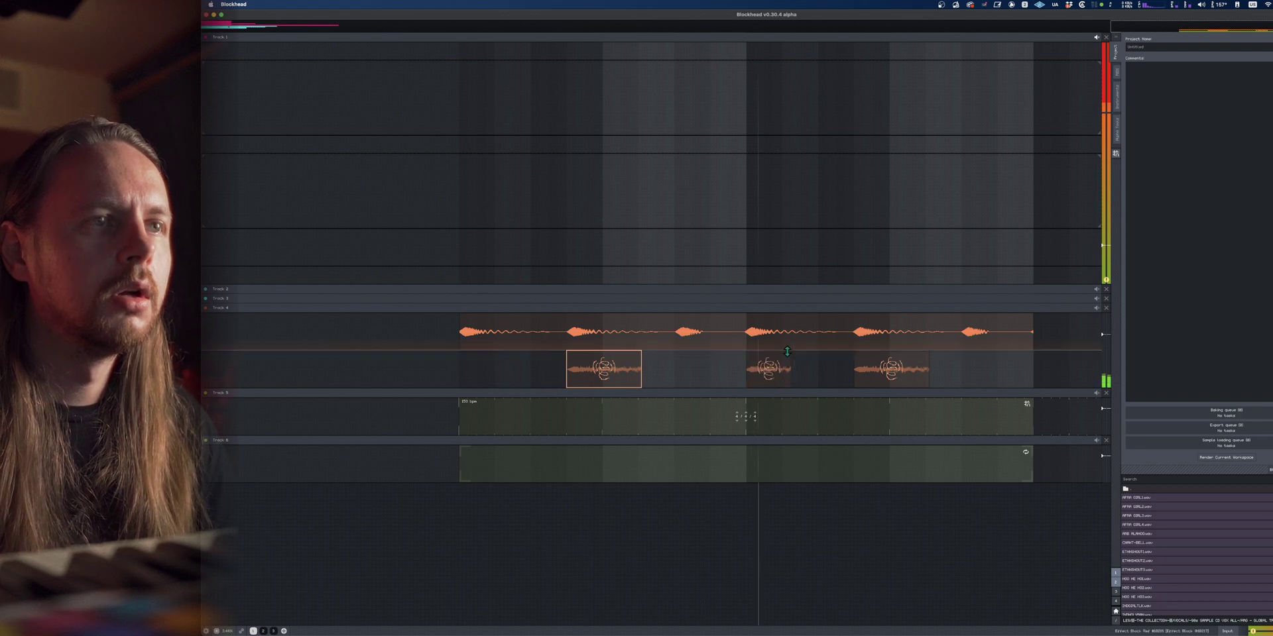
pyautogui.click(781, 373)
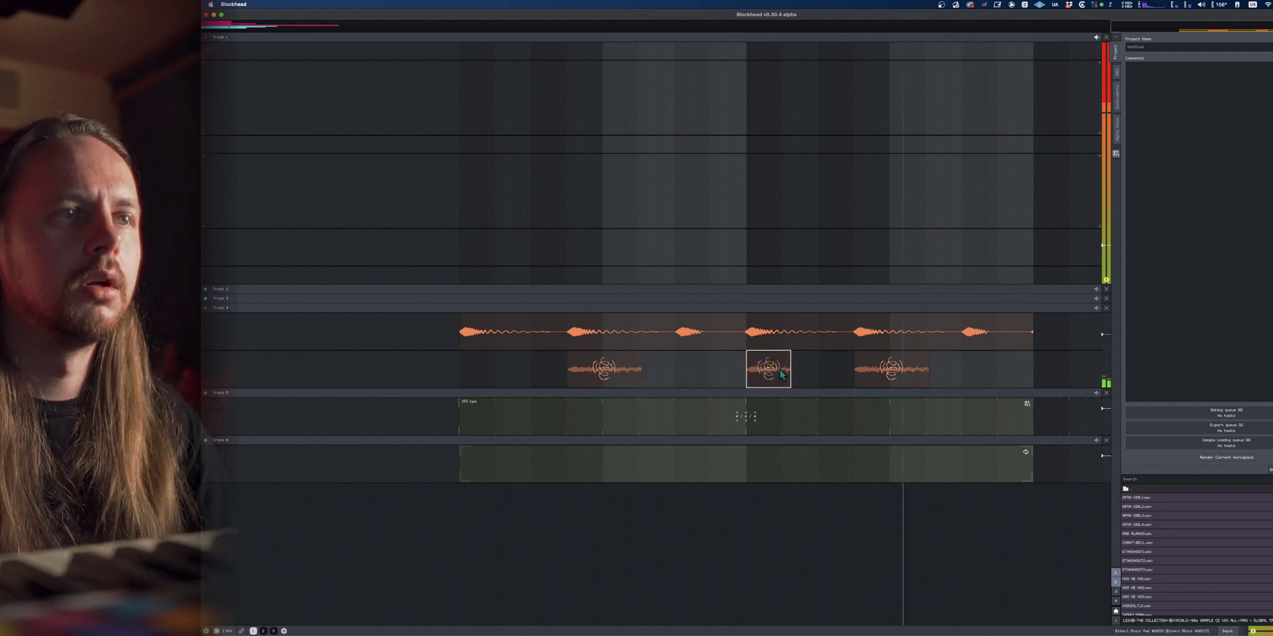
pyautogui.press('Delete')
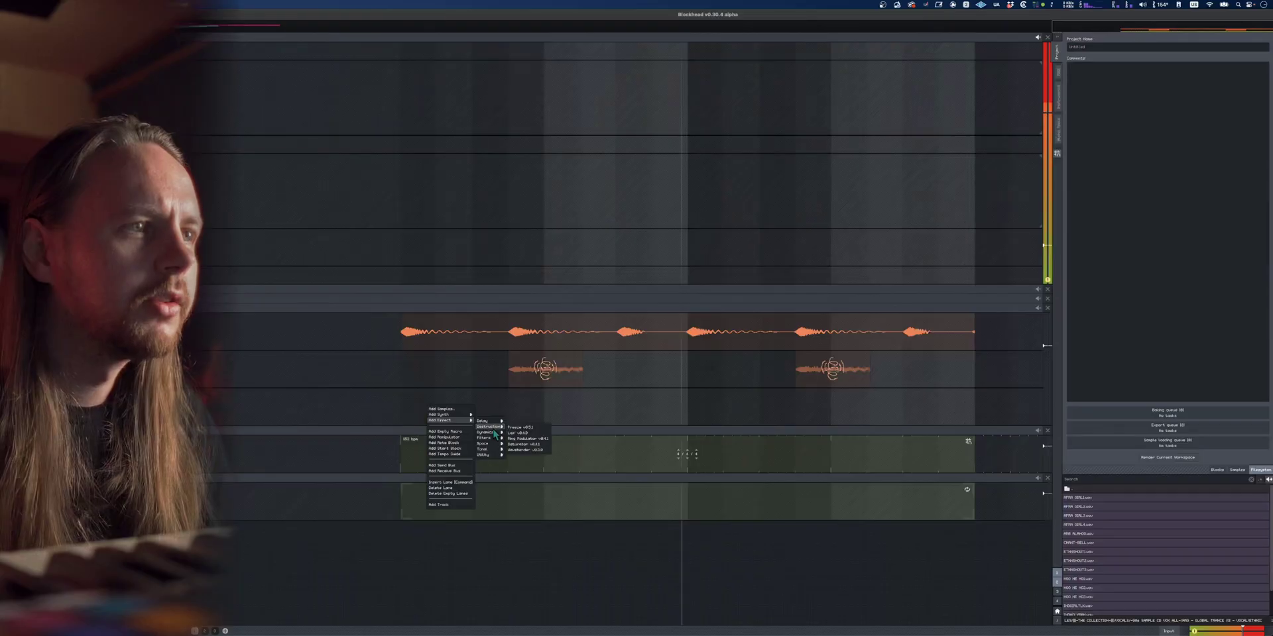
# Add a Wavebender effect on the empty lane beneath the reverbs and move it under the sample's fourth hit
pyautogui.moveTo(494, 437)
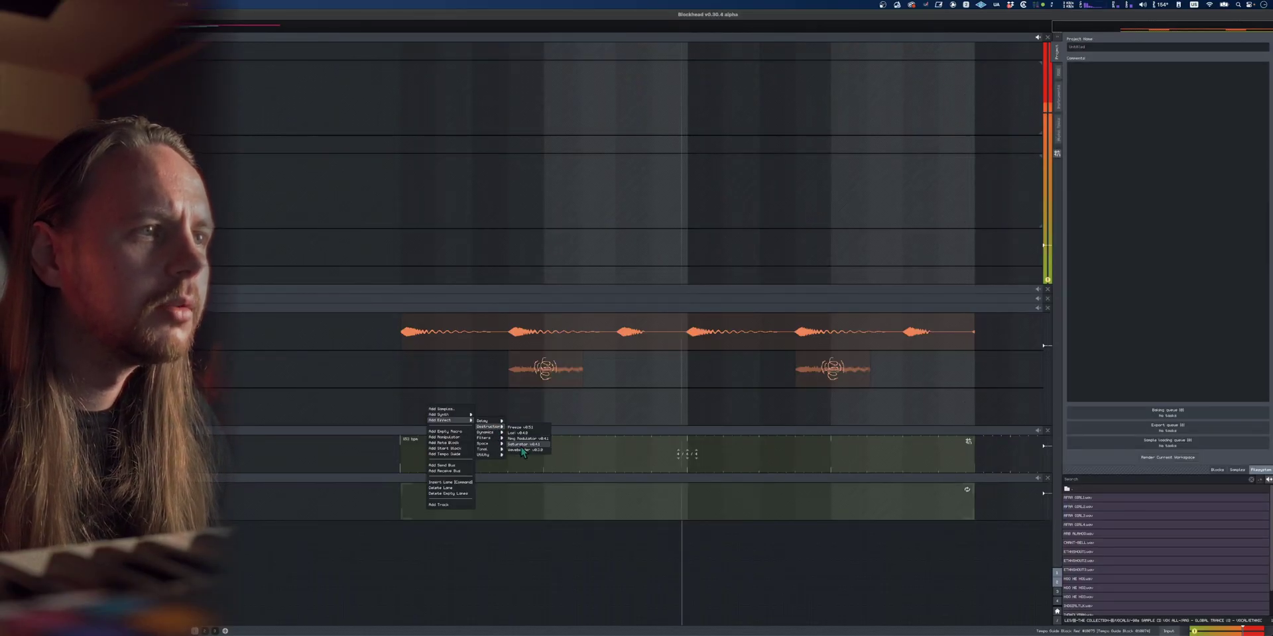
pyautogui.click(522, 449)
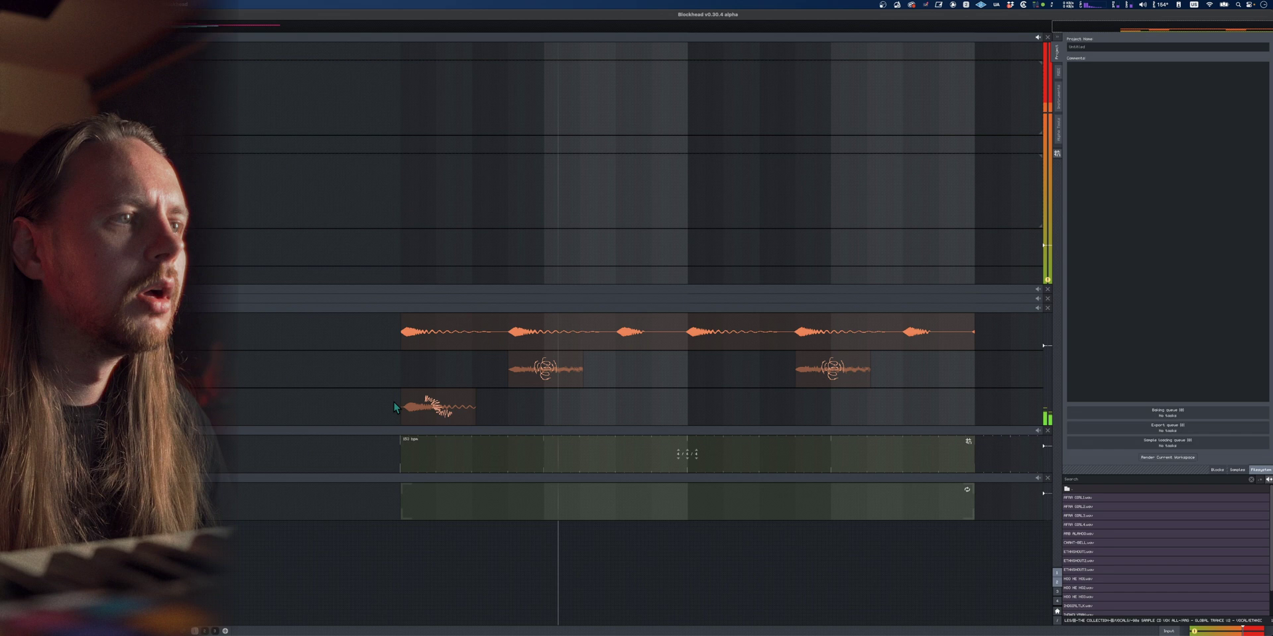
pyautogui.moveTo(443, 412); pyautogui.dragTo(728, 413)
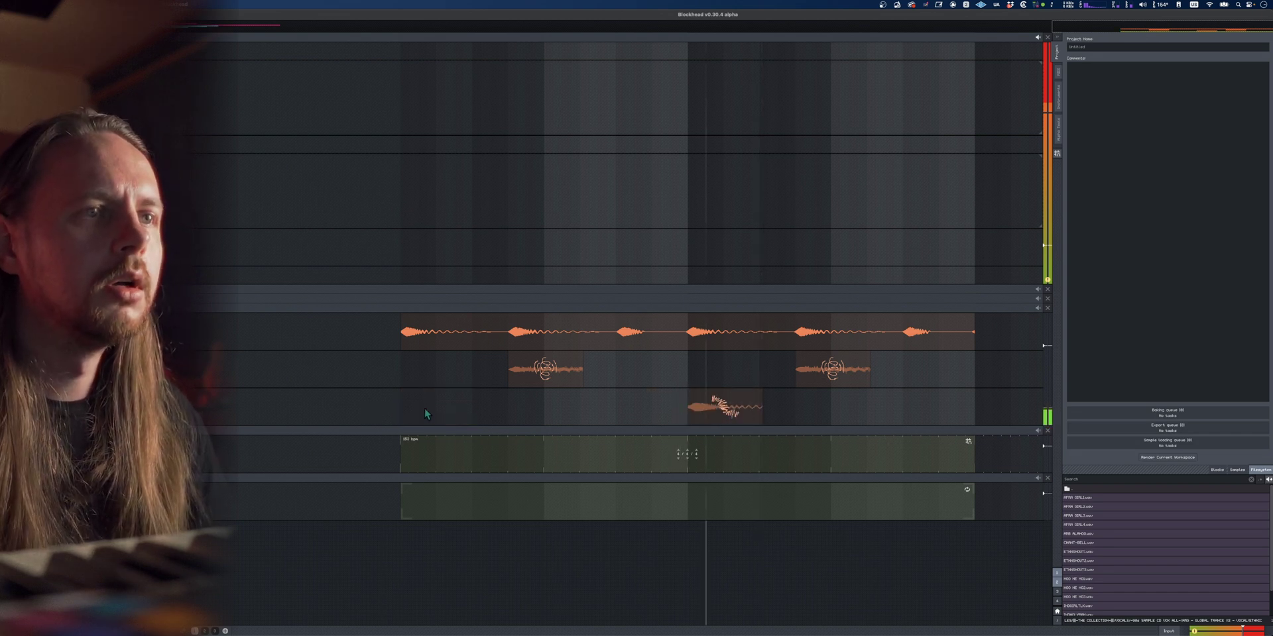
# Draw a Wavebender parameter curve with a curved rise from the bottom, a slight dip, a second peak and a drop to a low end
pyautogui.click(714, 416)
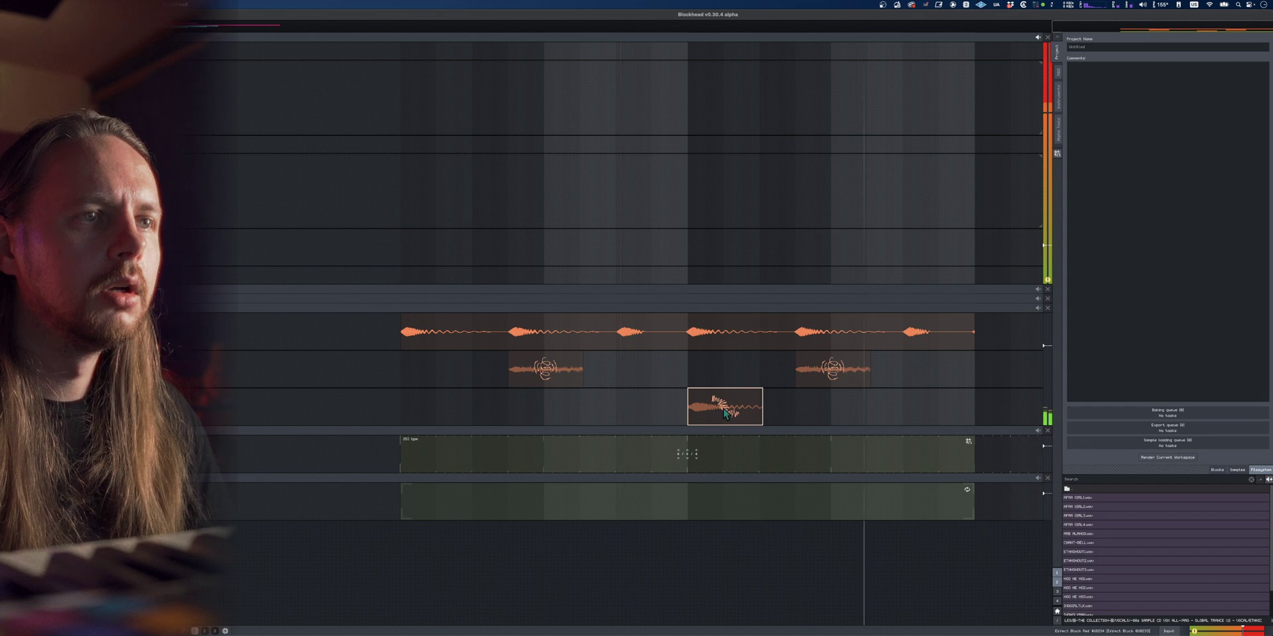
pyautogui.scroll(5, 739, 423)
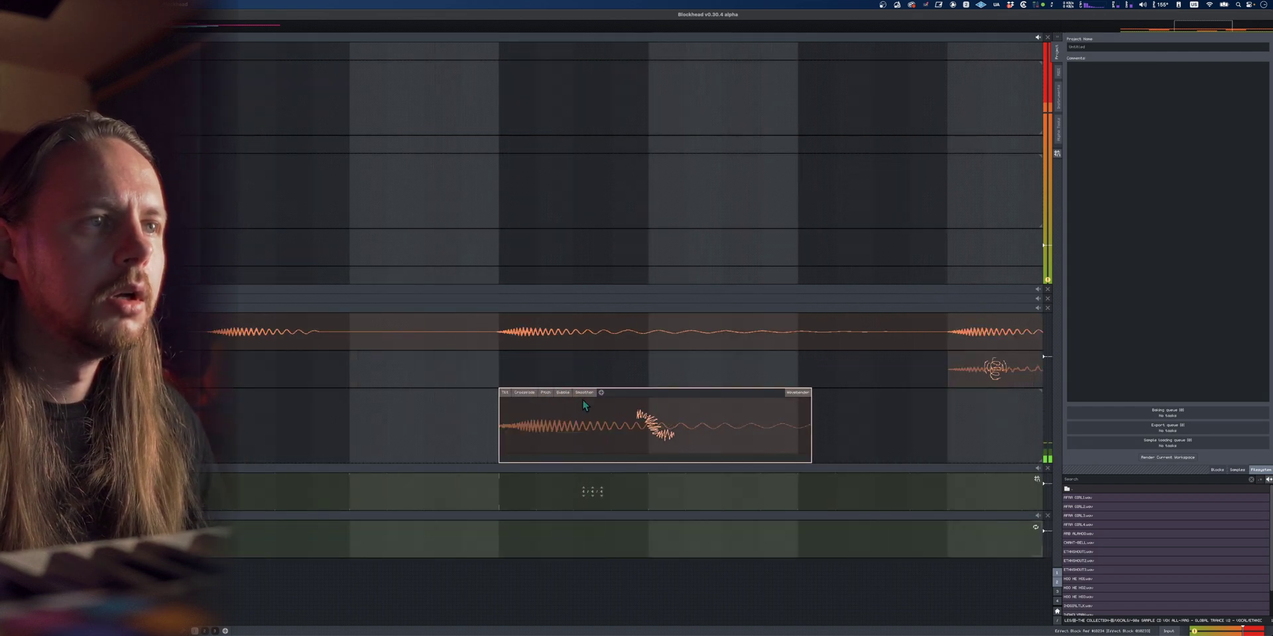
pyautogui.moveTo(541, 454); pyautogui.dragTo(546, 418)
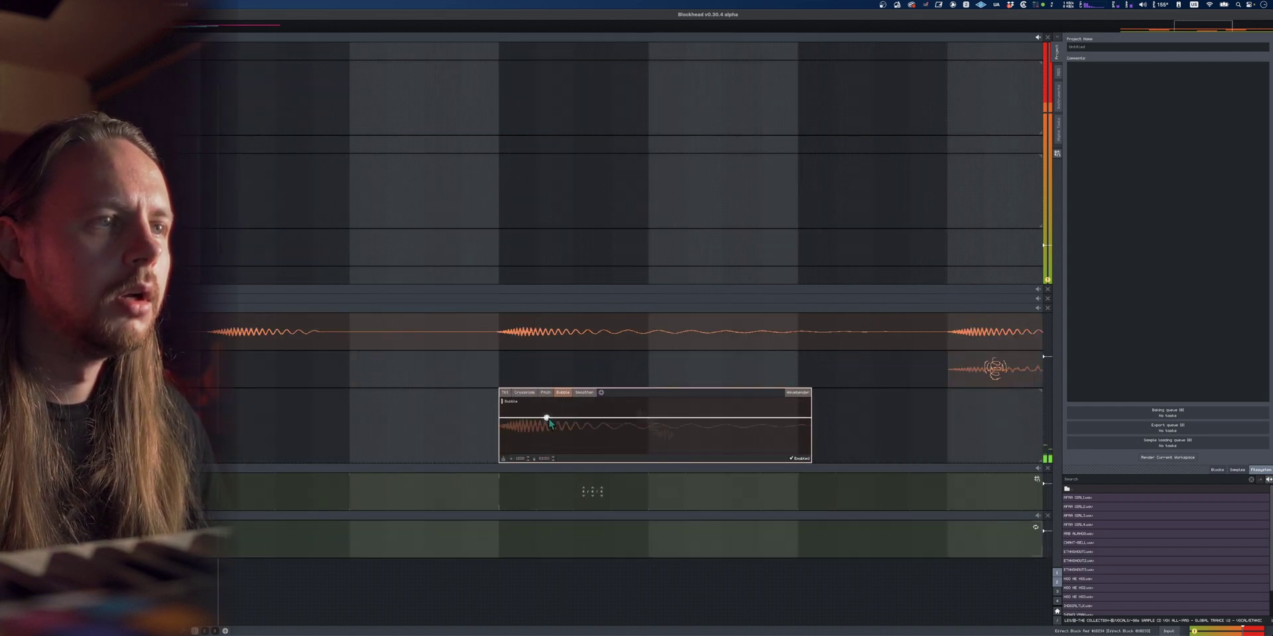
pyautogui.moveTo(631, 417); pyautogui.dragTo(744, 447)
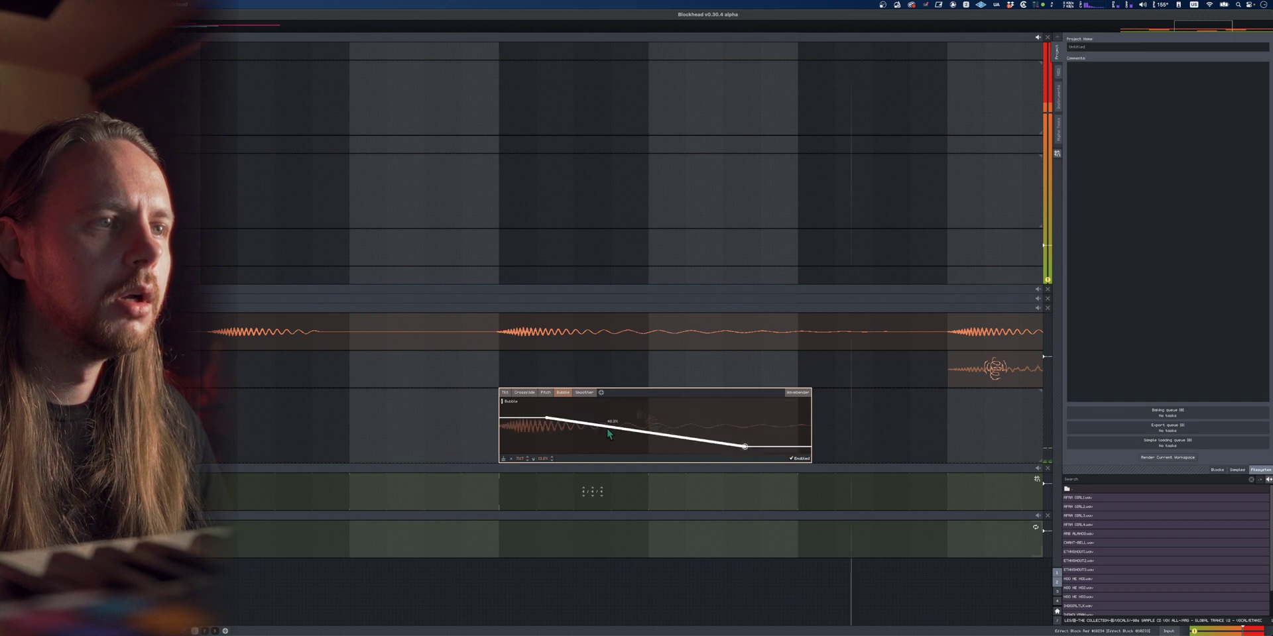
pyautogui.moveTo(510, 418); pyautogui.dragTo(503, 451)
pyautogui.moveTo(548, 419); pyautogui.dragTo(691, 409)
pyautogui.moveTo(609, 428); pyautogui.dragTo(615, 430)
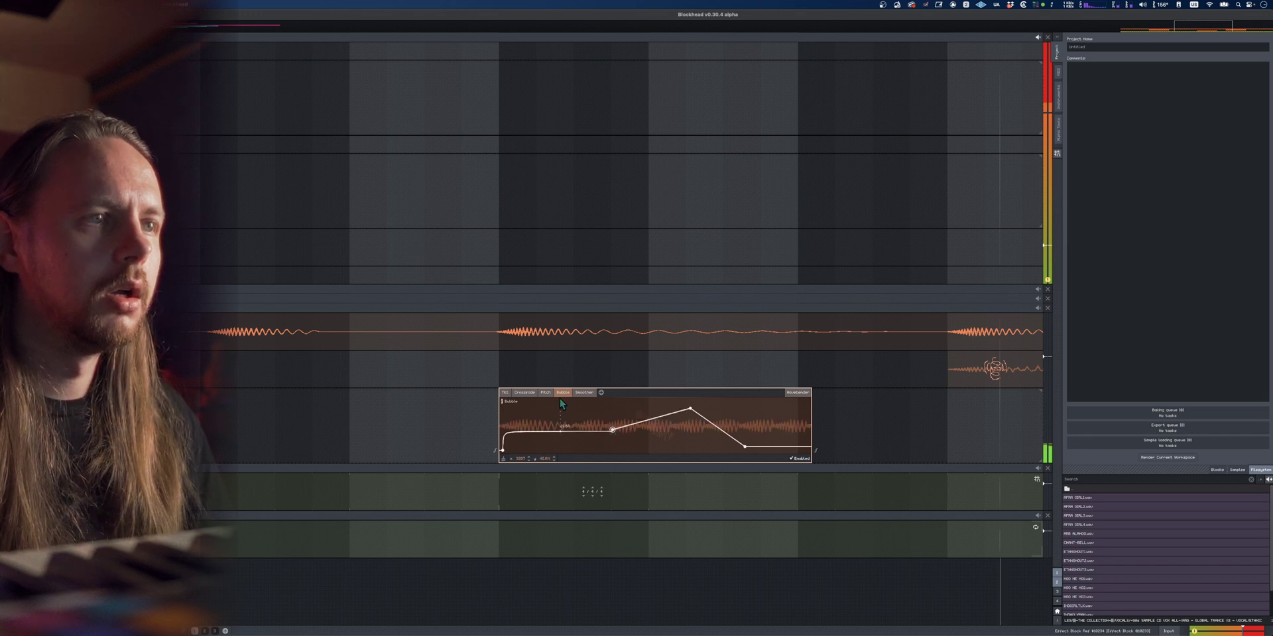
pyautogui.moveTo(611, 431); pyautogui.dragTo(548, 416)
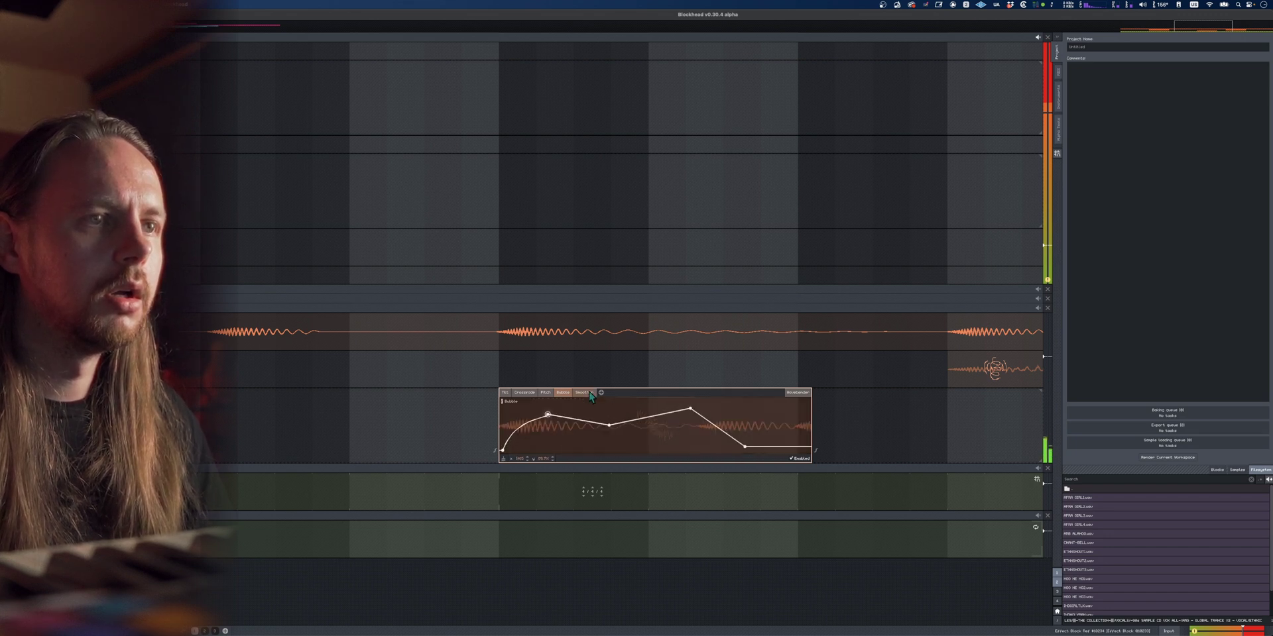
# Copy the Spring Reverb from under the second hit onto the lane directly beneath the Wavebender block
pyautogui.scroll(-5, 629, 428)
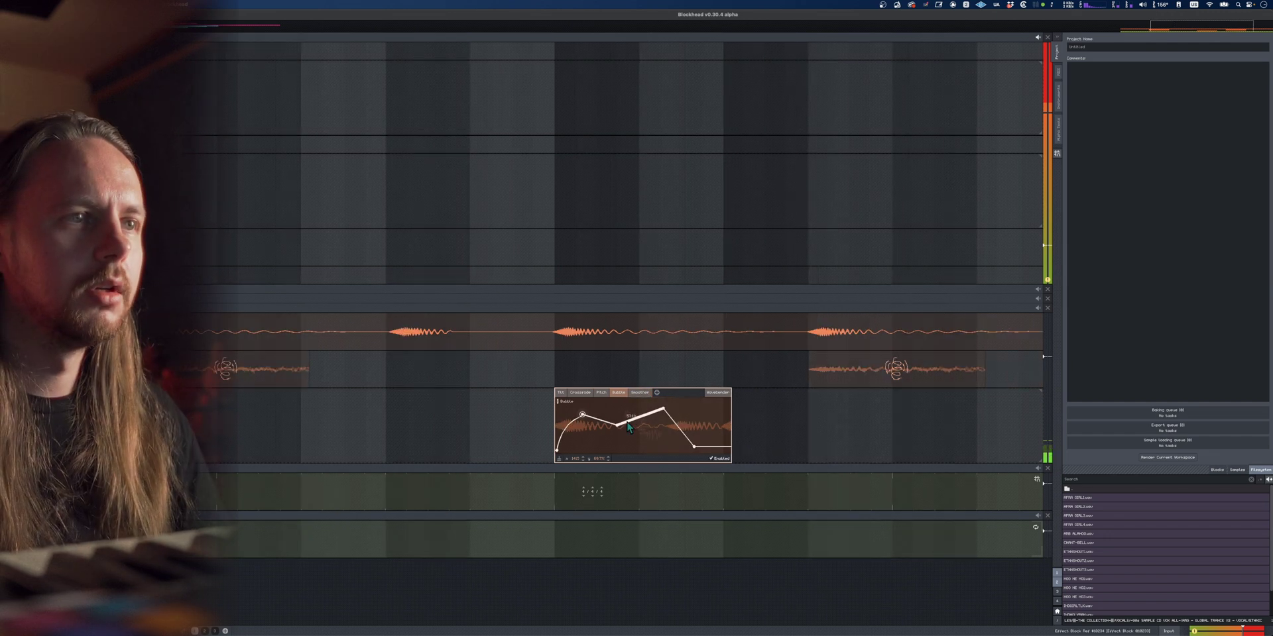
pyautogui.scroll(-1, 626, 422)
pyautogui.moveTo(480, 385); pyautogui.dragTo(636, 490)
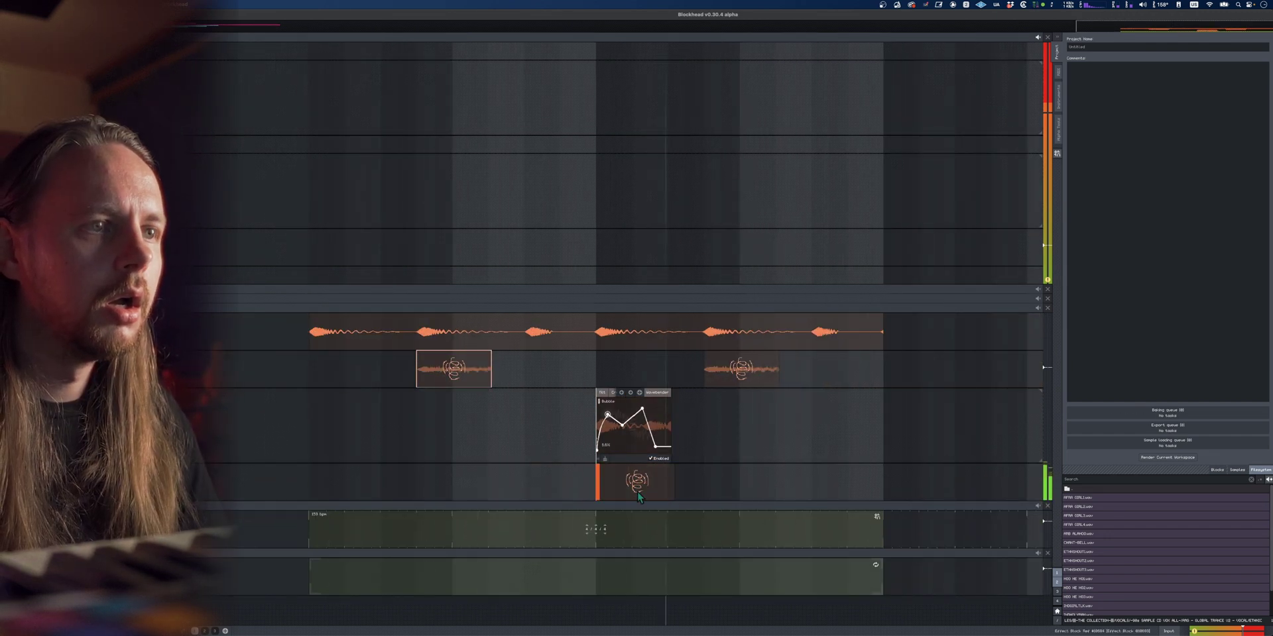
# Shape the copied Spring Reverb's Size curve to start low and rise quickly to a high plateau
pyautogui.scroll(5, 623, 489)
pyautogui.click(550, 469)
pyautogui.moveTo(558, 489); pyautogui.dragTo(556, 517)
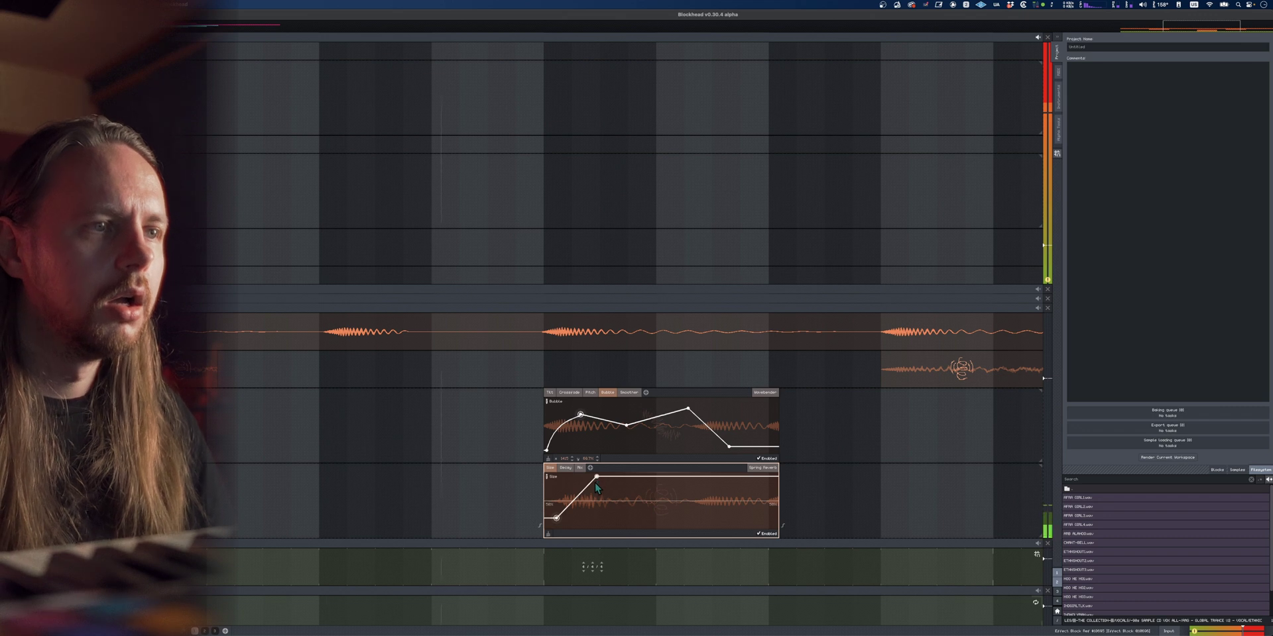
# Add a Delay-category effect on a new lane beneath the Spring Reverb copy and extend it past the start of the fifth hit
pyautogui.press('l')
pyautogui.rightClick(563, 567)
pyautogui.moveTo(581, 549)
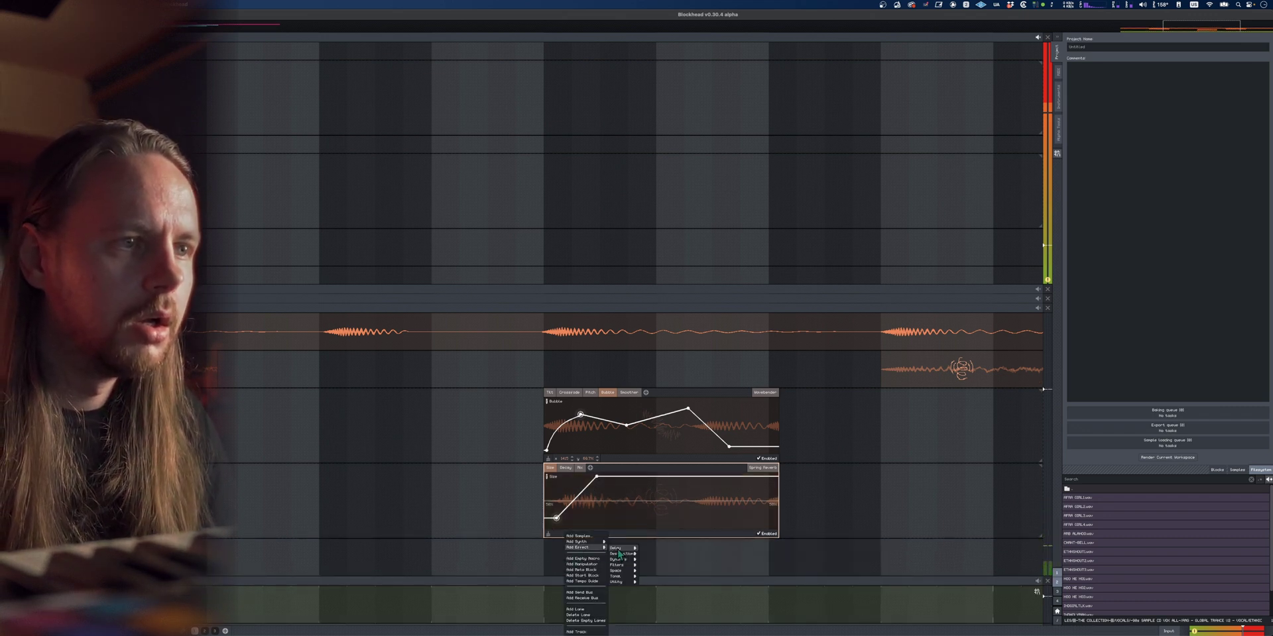
pyautogui.click(644, 550)
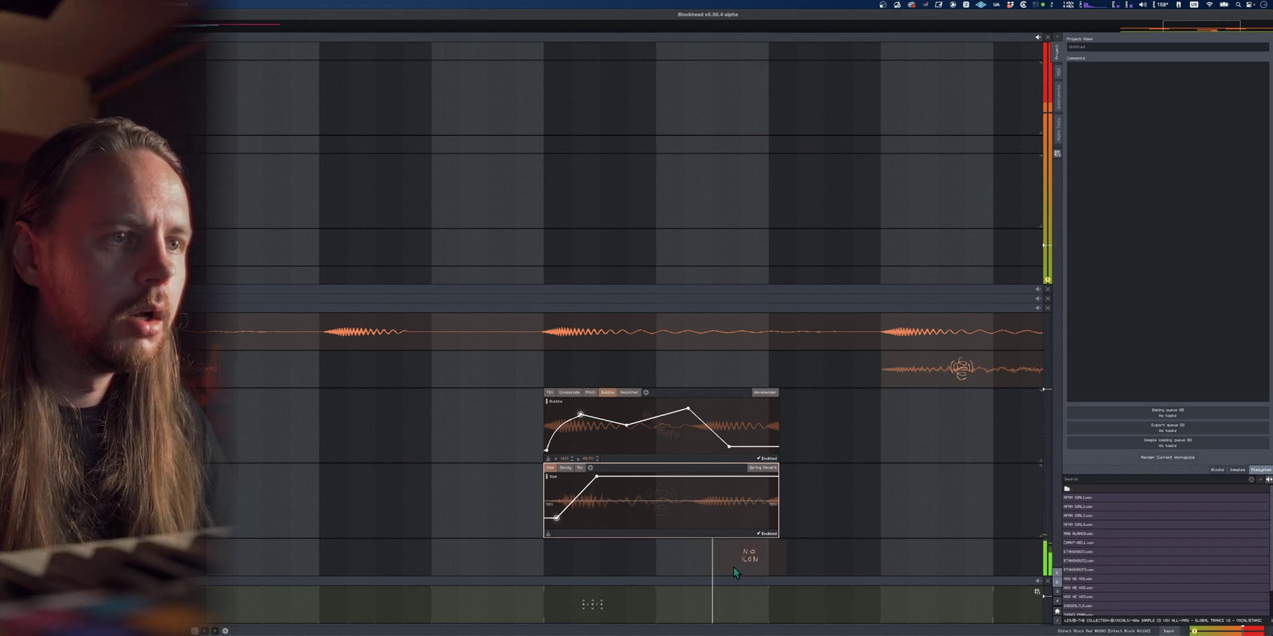
pyautogui.moveTo(829, 565); pyautogui.dragTo(1059, 560)
pyautogui.scroll(-5, 930, 557)
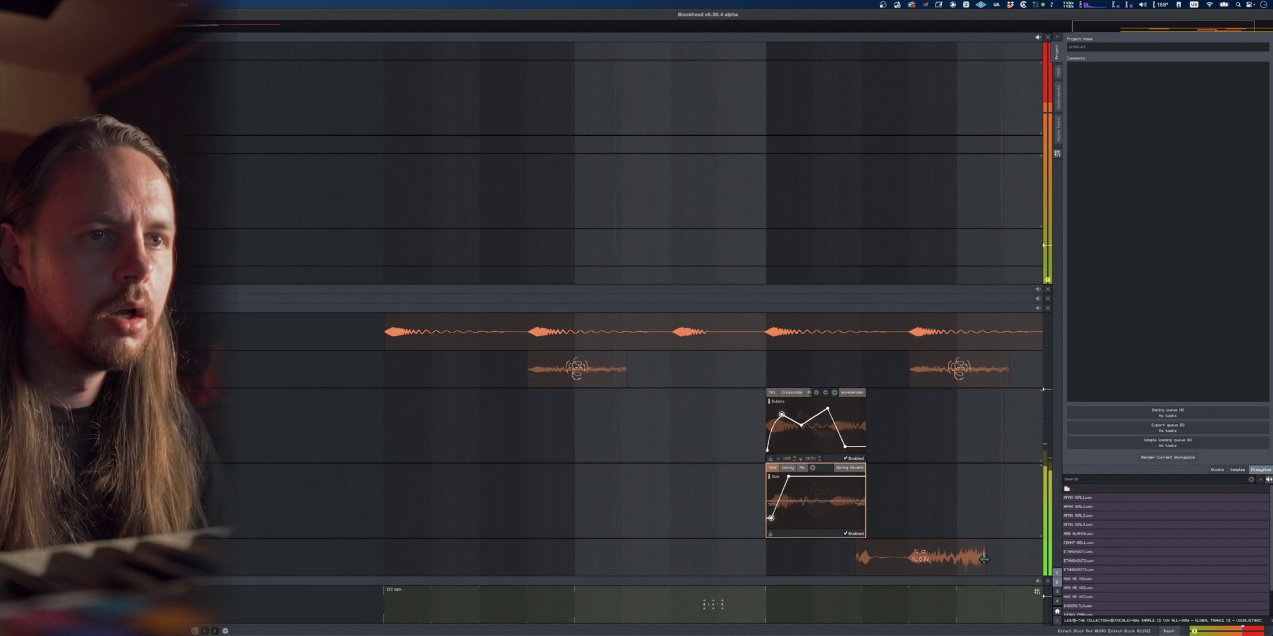
# Shape the delay block's Time curve to start low and rise to a higher level
pyautogui.scroll(5, 875, 563)
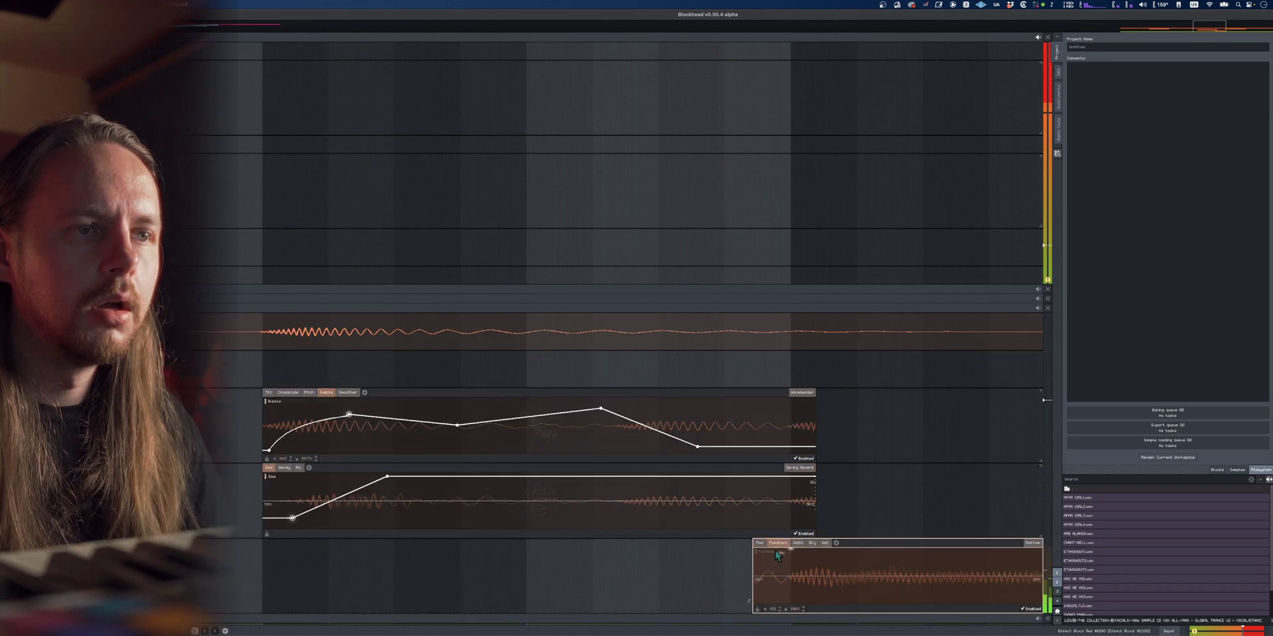
pyautogui.click(759, 544)
pyautogui.moveTo(876, 595)
pyautogui.mouseDown()
pyautogui.moveTo(892, 571)
pyautogui.moveTo(898, 589)
pyautogui.mouseUp()
pyautogui.moveTo(821, 595); pyautogui.dragTo(814, 601)
pyautogui.scroll(-10, 908, 563)
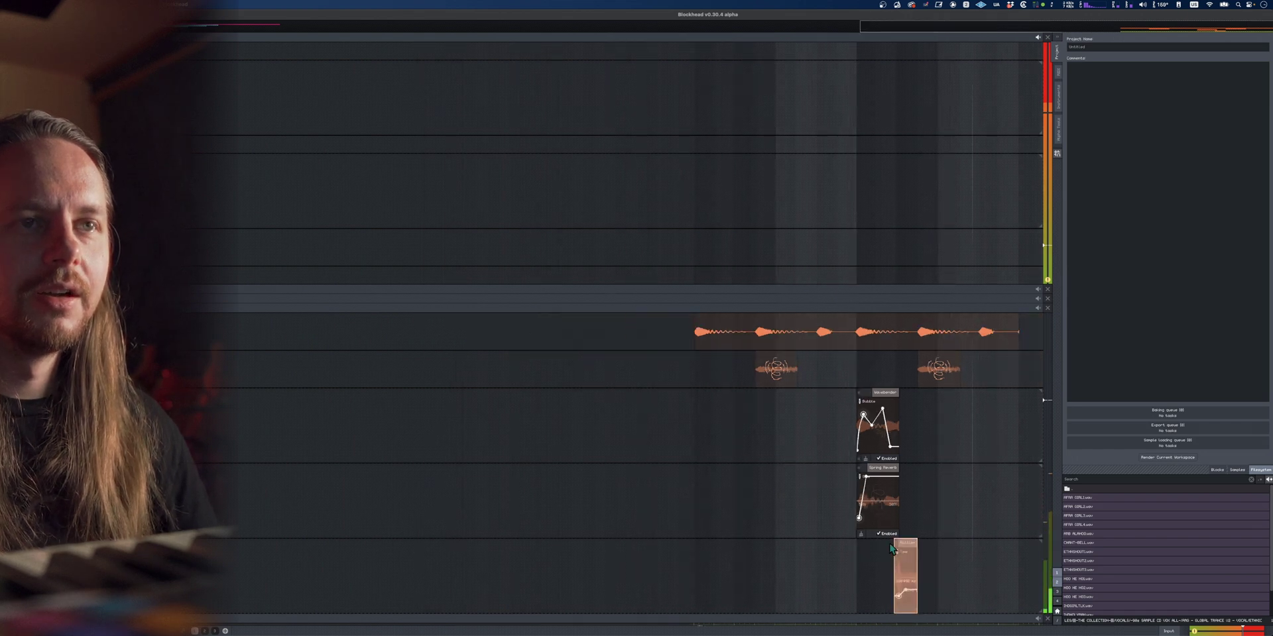
# Display the Decay parameter of the Spring Reverb block under the fifth hit
pyautogui.scroll(10, 874, 491)
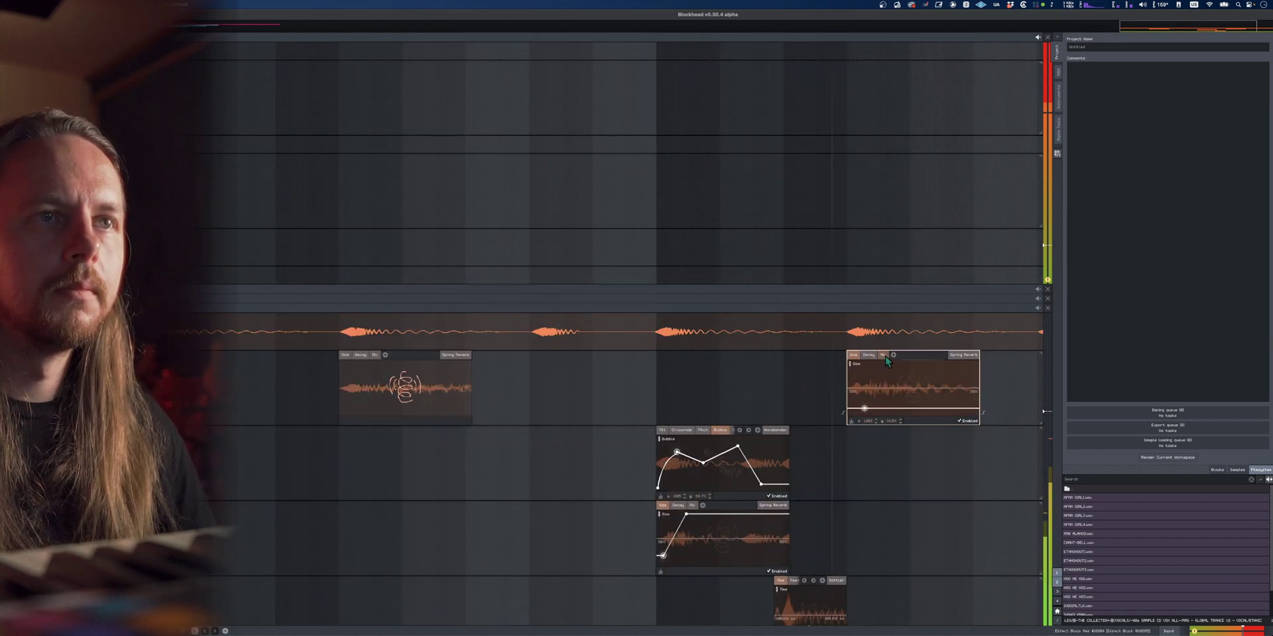
pyautogui.click(868, 355)
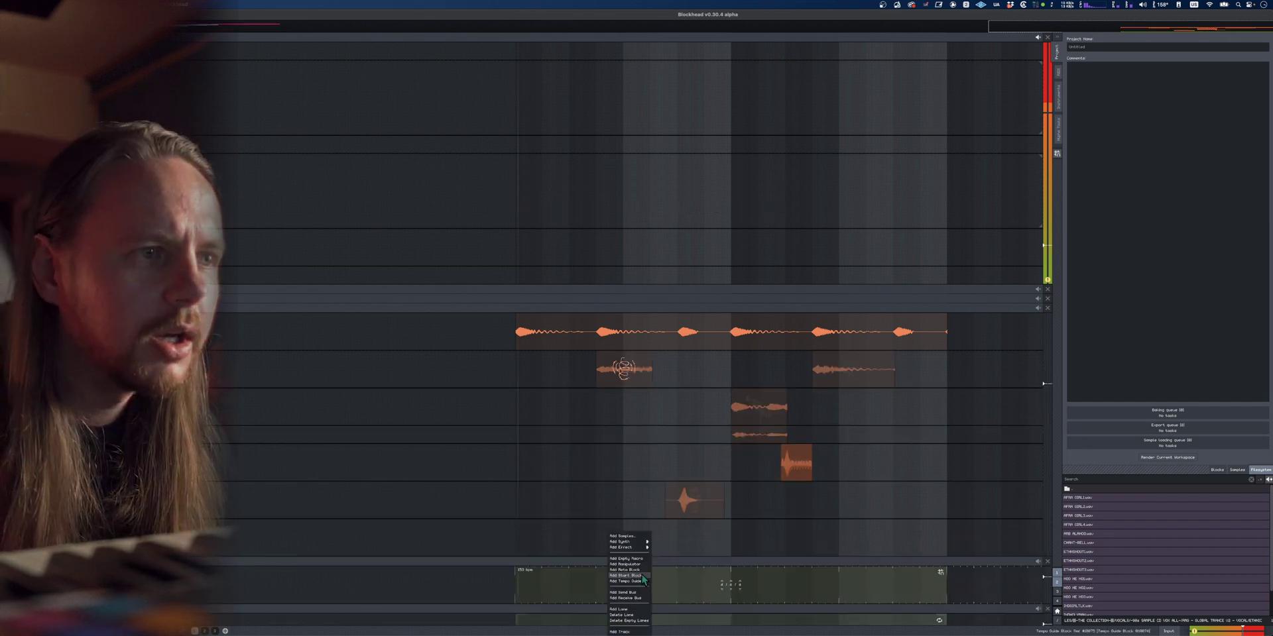
# Add a Manipulator on the lowest empty lane, extend it across the whole loop and assign it to the Wavebender's Bubble parameter
pyautogui.click(641, 565)
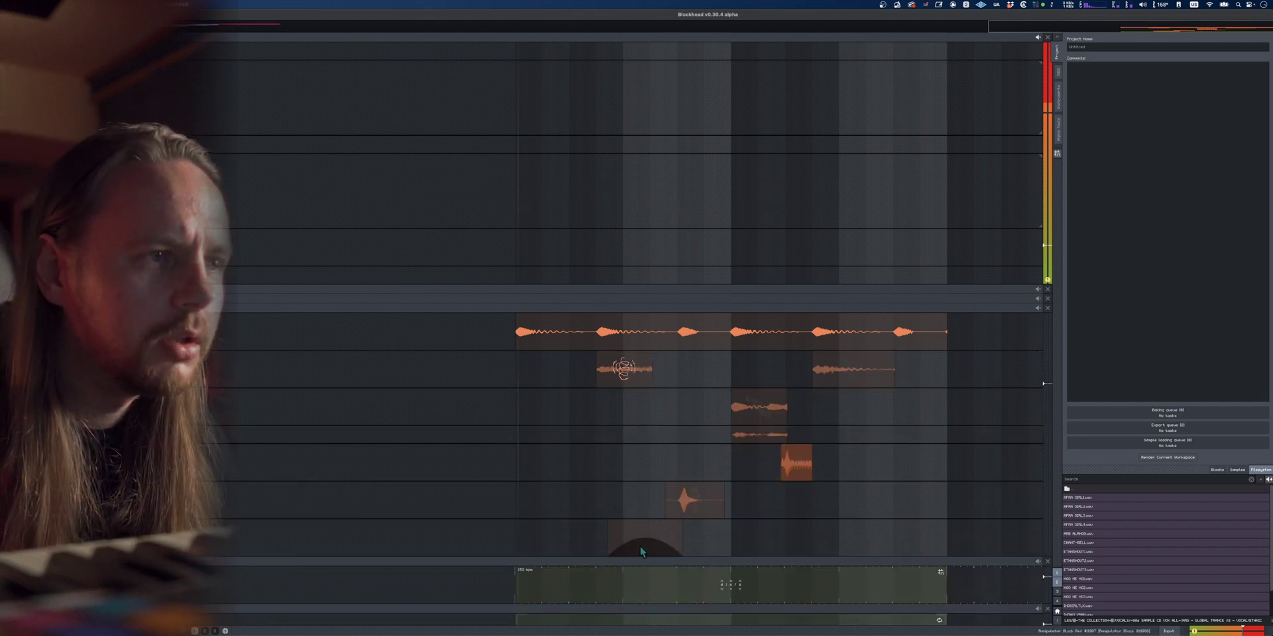
pyautogui.moveTo(642, 540); pyautogui.dragTo(565, 543)
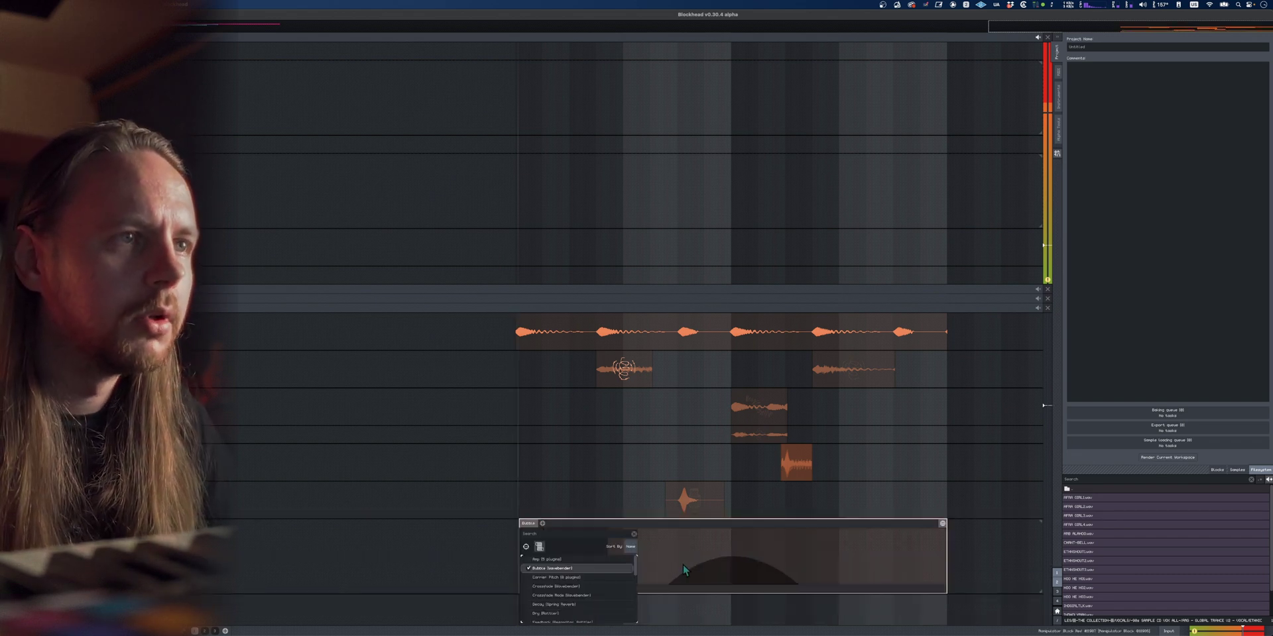
pyautogui.click(683, 565)
pyautogui.doubleClick(589, 559)
pyautogui.doubleClick(577, 546)
pyautogui.click(529, 523)
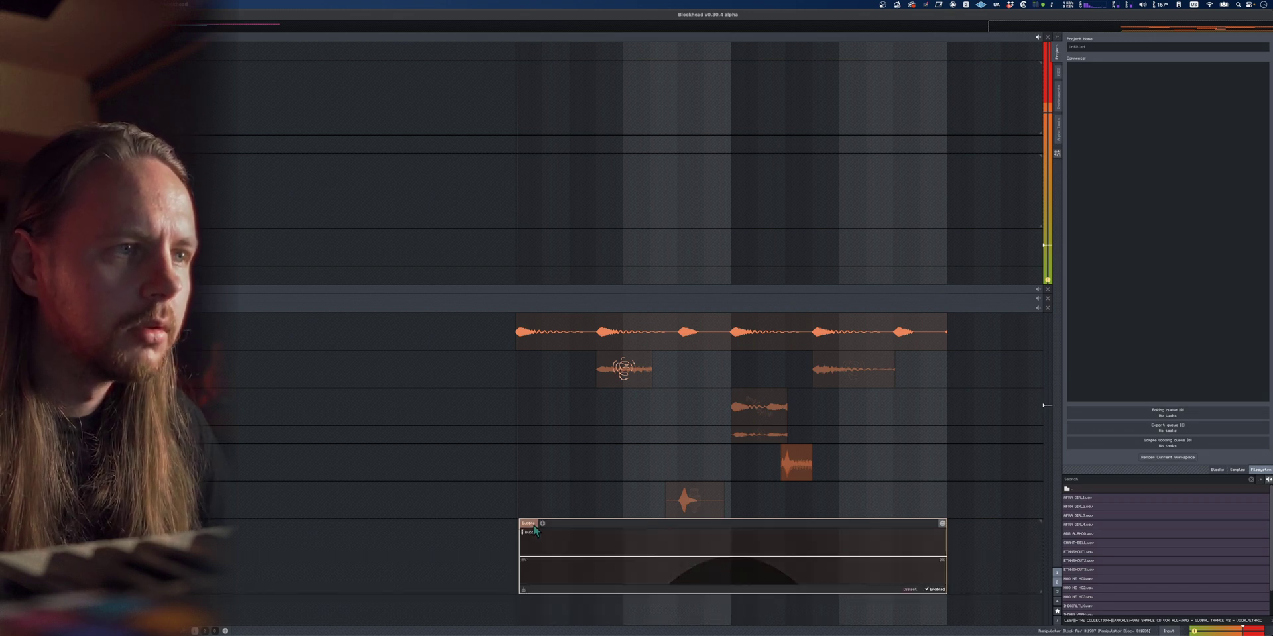
# Draw the Manipulator's Bubble curve rising from the centre line to a peak near the fourth hit and falling below centre near the end
pyautogui.click(535, 558)
pyautogui.moveTo(650, 565); pyautogui.dragTo(741, 531)
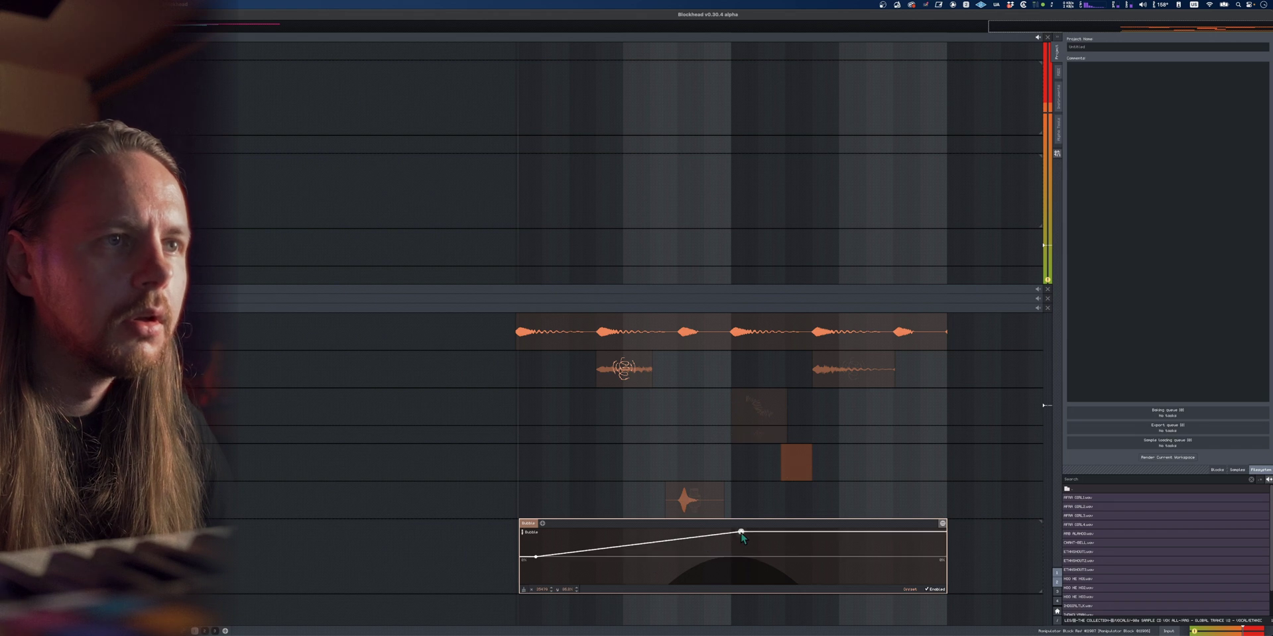
pyautogui.moveTo(897, 538); pyautogui.dragTo(913, 566)
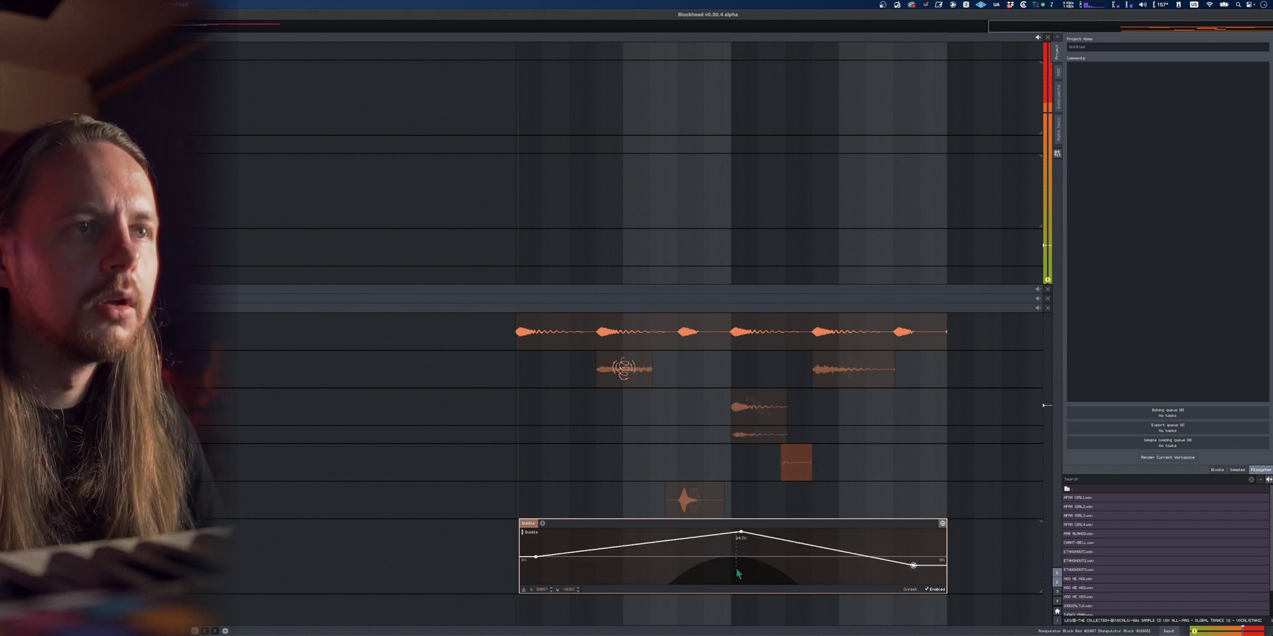
# Reshape the Bubble curve with extra points around and after the fourth hit, and shift the Manipulator block slightly later
pyautogui.moveTo(723, 575)
pyautogui.mouseDown()
pyautogui.moveTo(753, 569)
pyautogui.moveTo(770, 539)
pyautogui.moveTo(723, 562)
pyautogui.mouseUp()
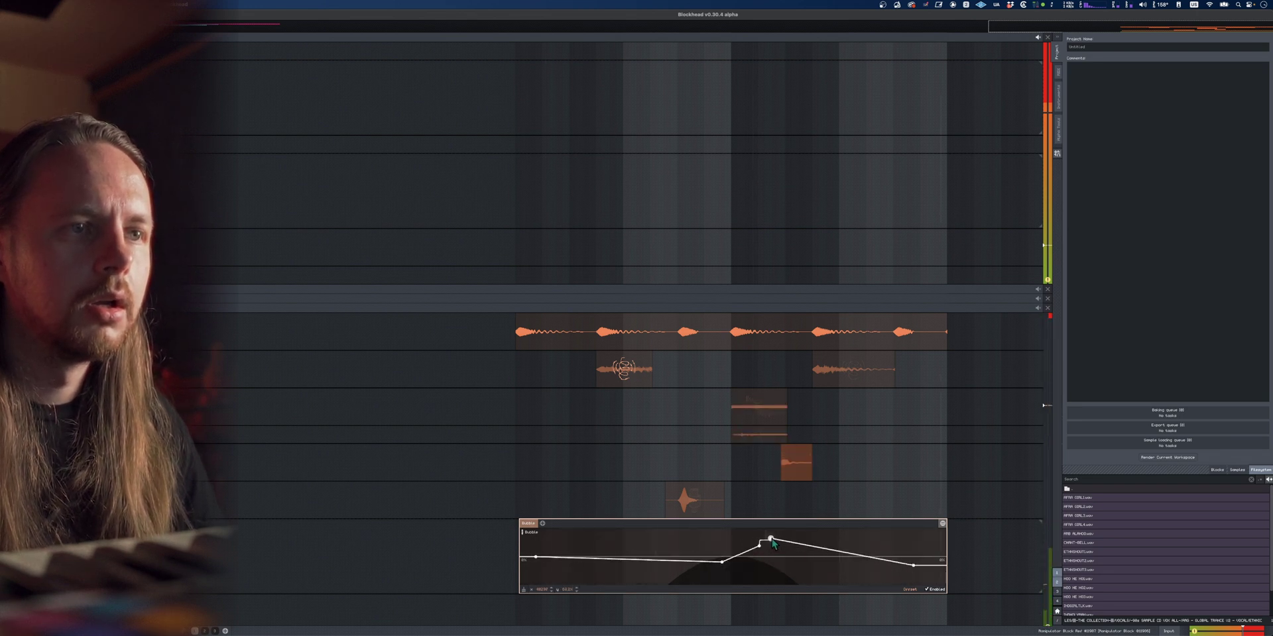
pyautogui.moveTo(773, 530); pyautogui.dragTo(805, 530)
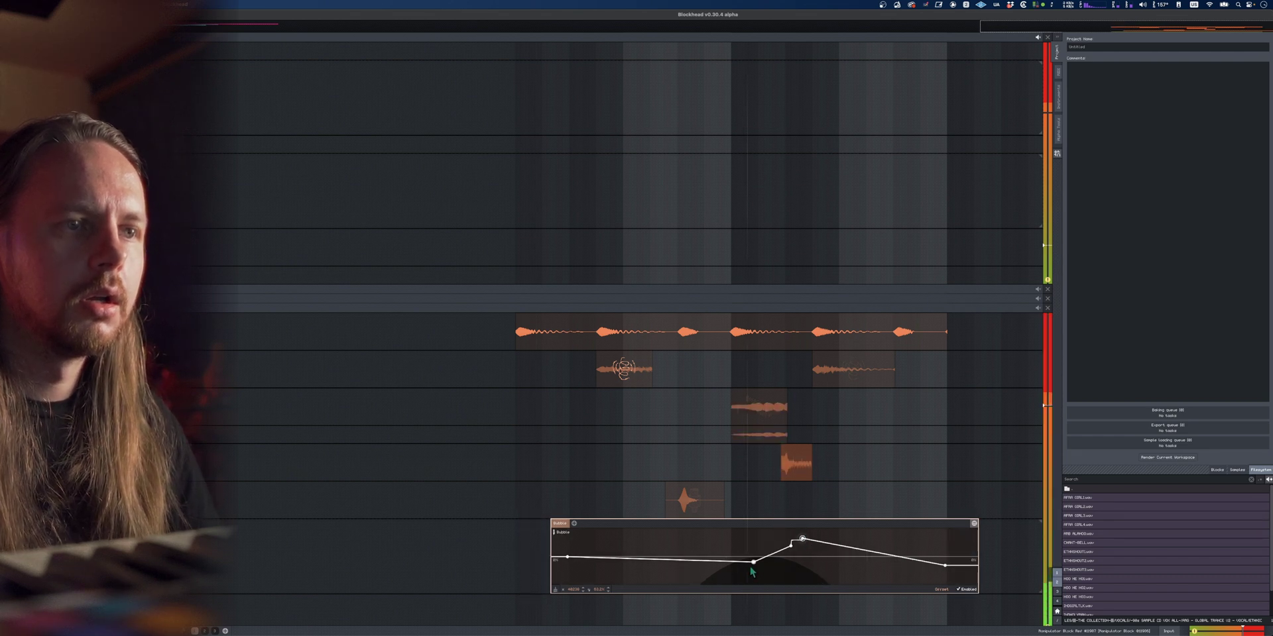
pyautogui.moveTo(752, 563); pyautogui.dragTo(734, 542)
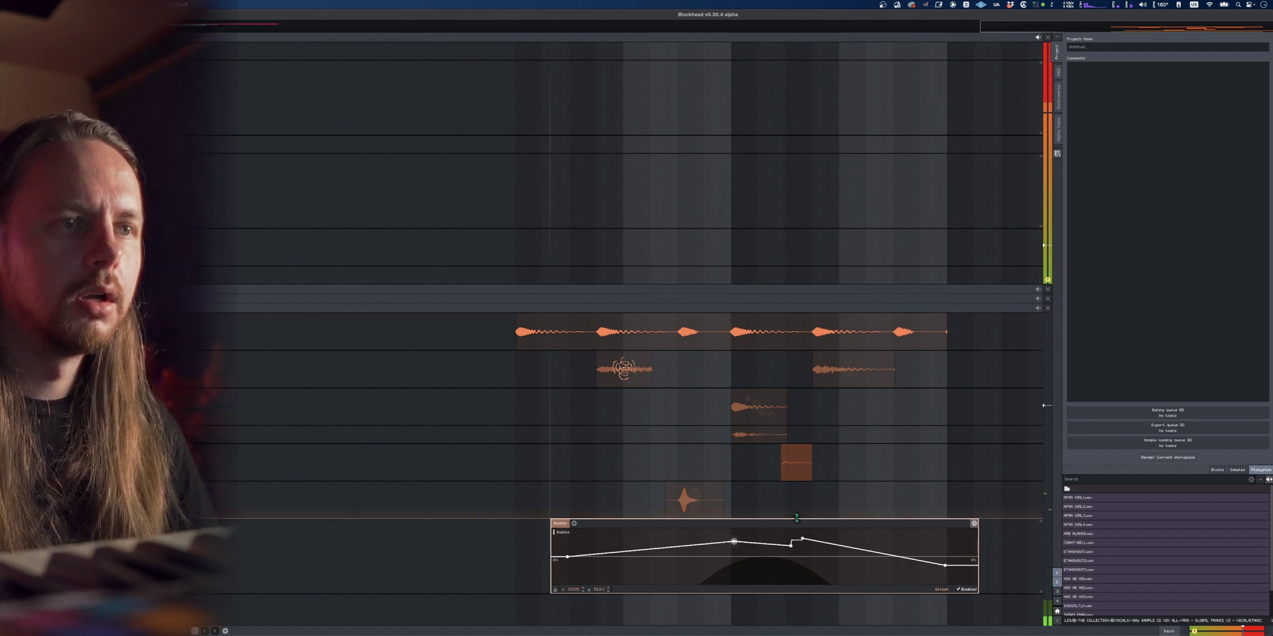
pyautogui.press('space')
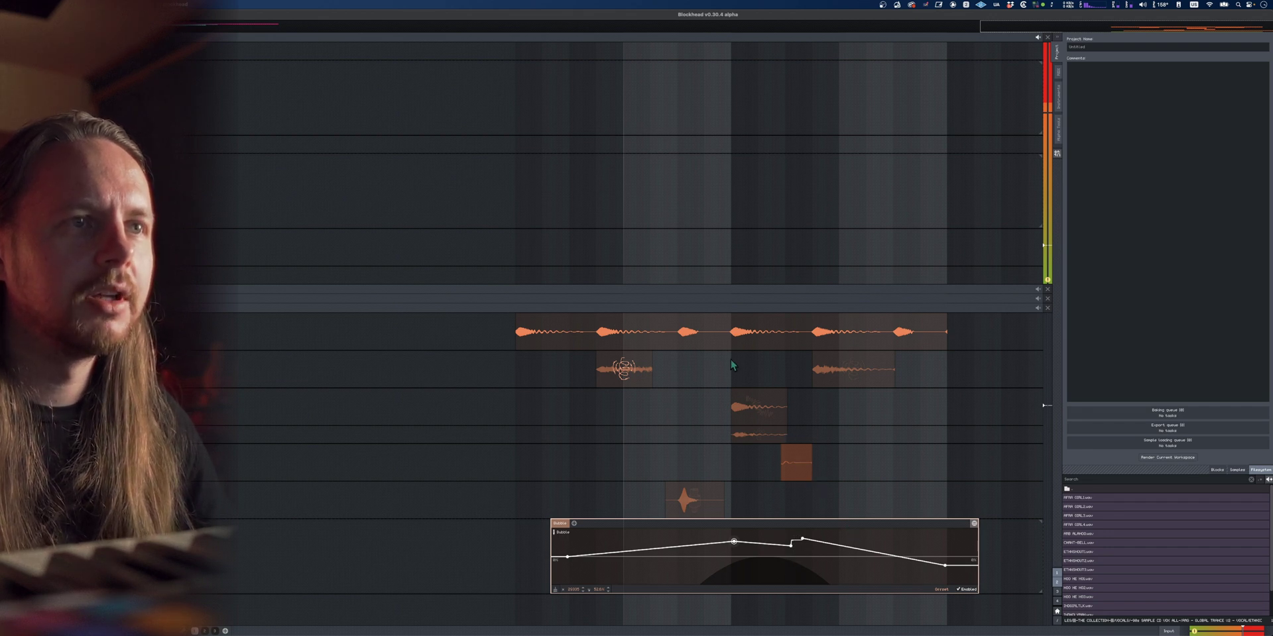
# Open the Manipulator's list of assignable parameters
pyautogui.click(583, 535)
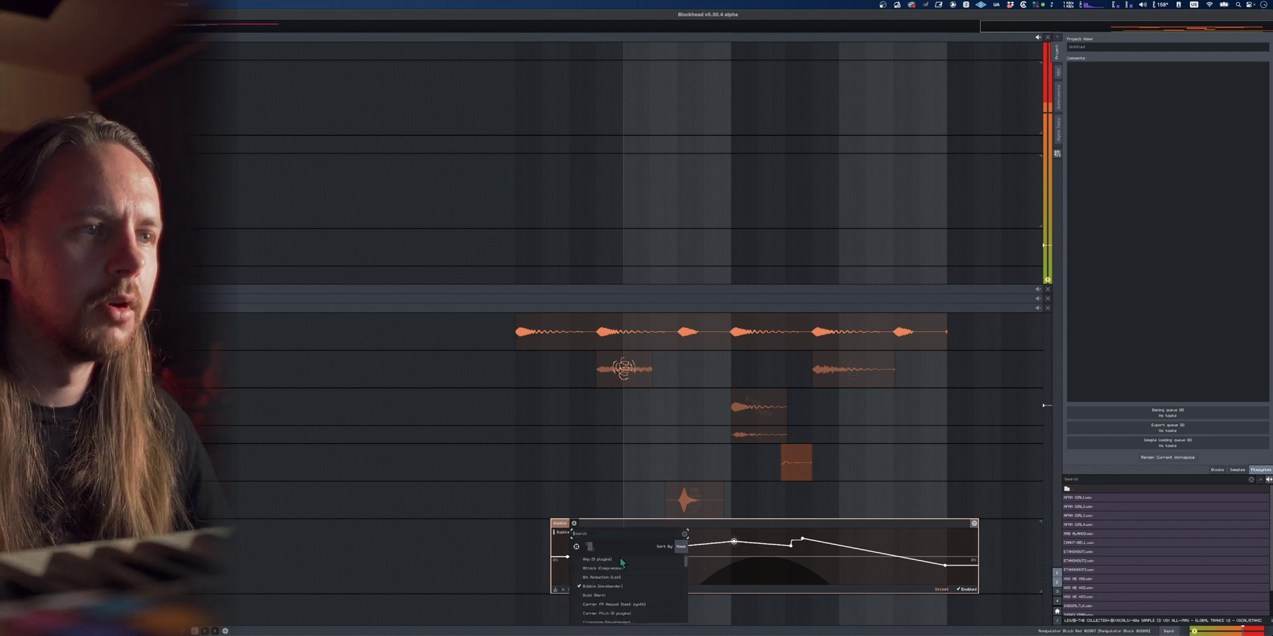